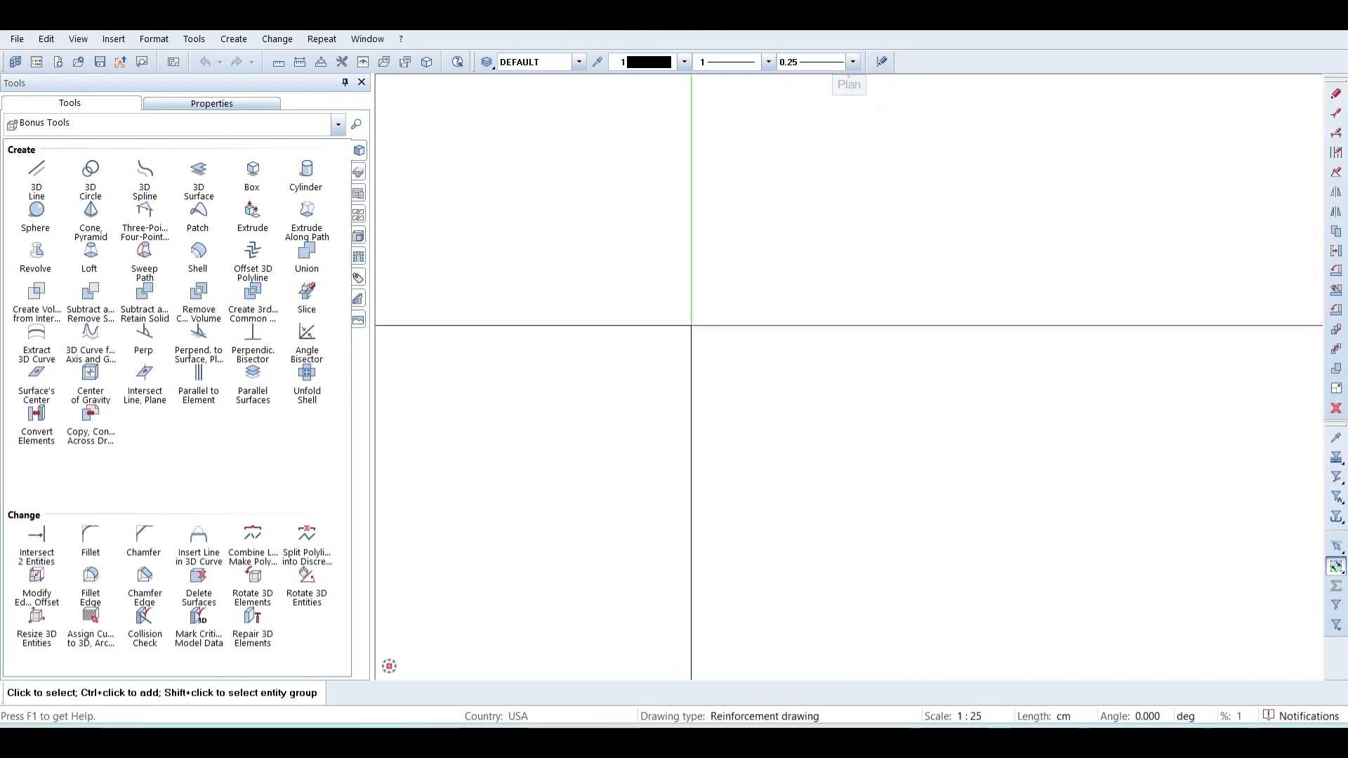
Make drawing file 2, Axis, the current drawing in the project's building structure.
left_click(37, 62)
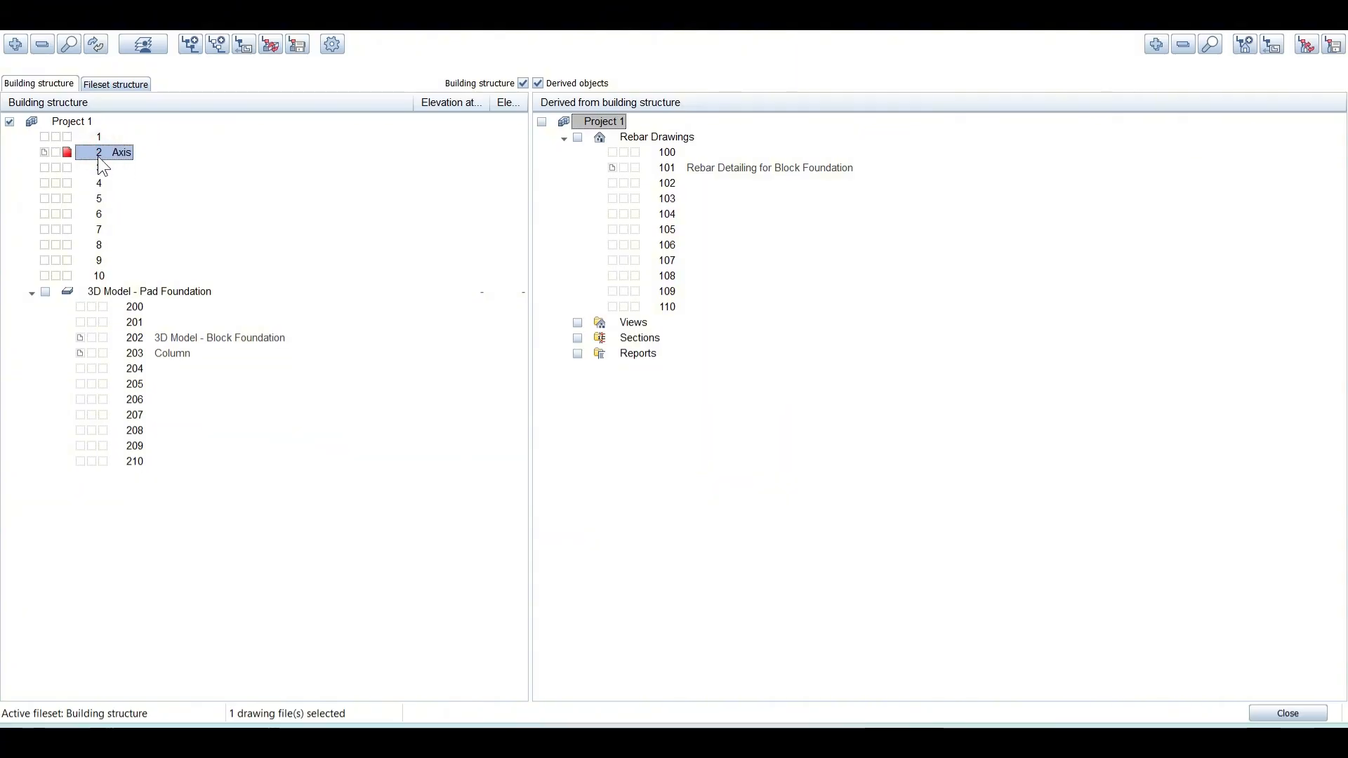
double_click(99, 153)
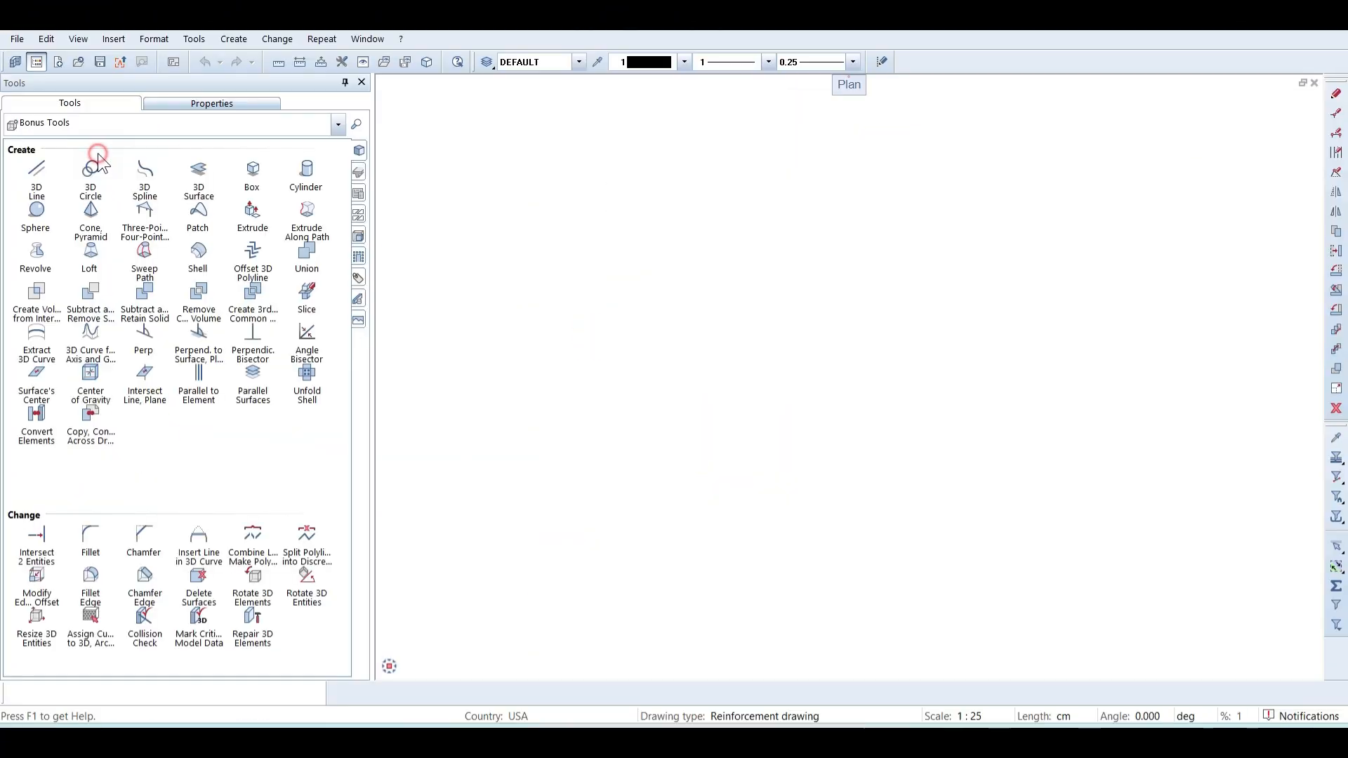
left_click(36, 63)
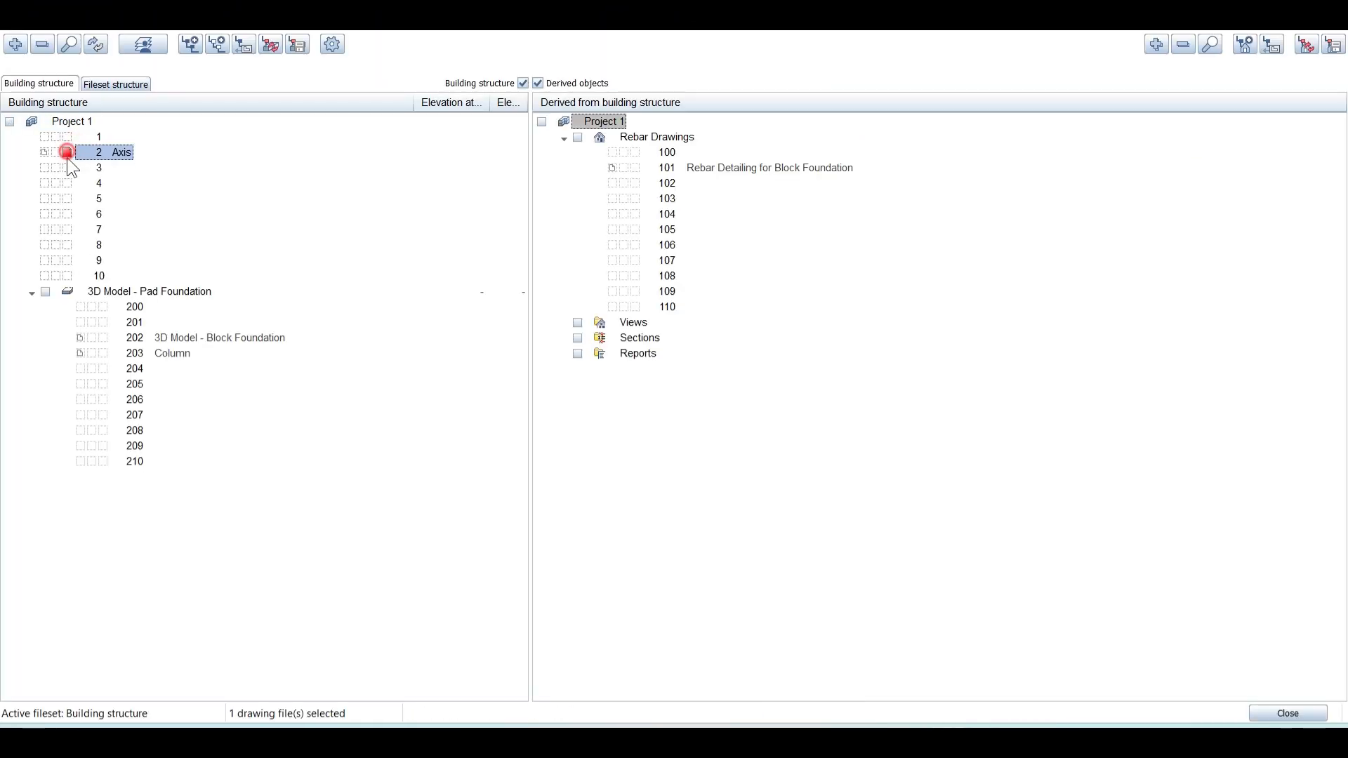
left_click(1287, 713)
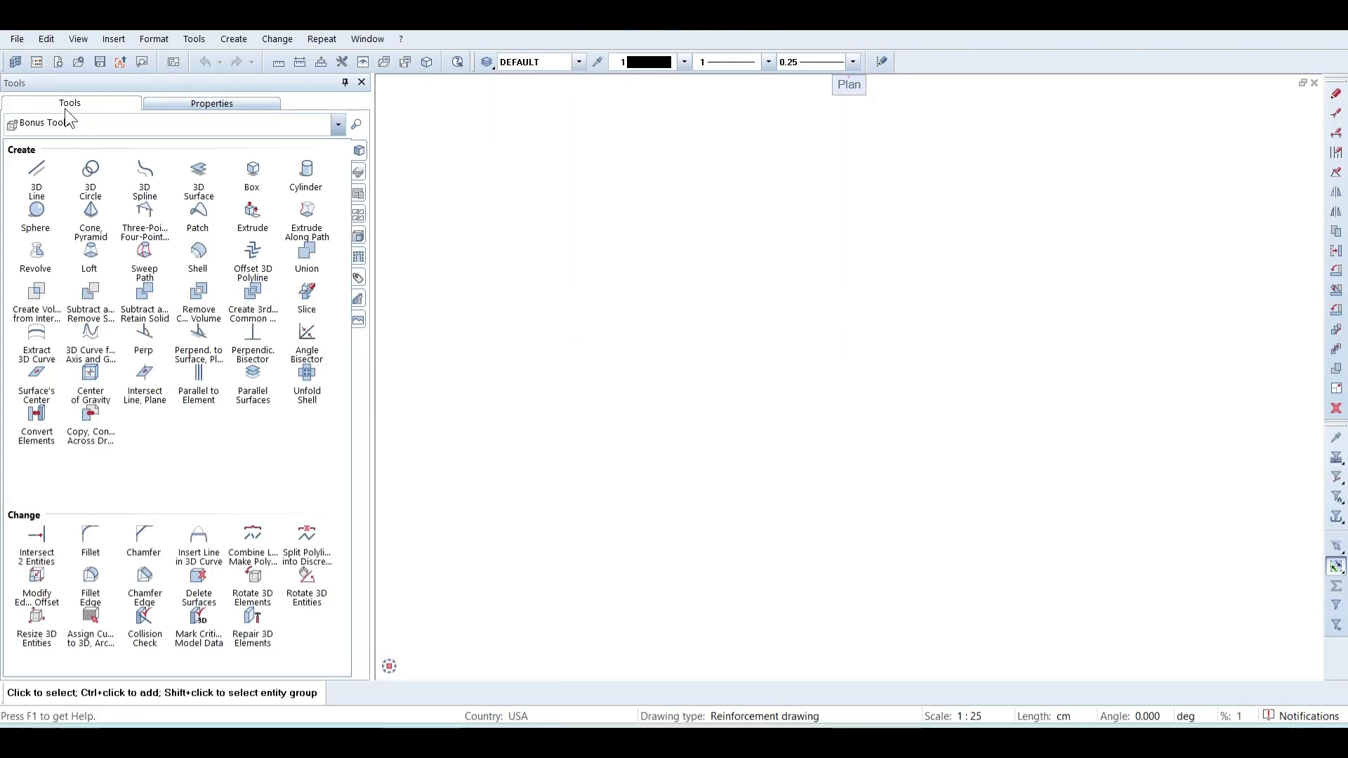
Start an axis grid from the Basic tools, with pen 0.18 for the y-direction and line type 11 for the x-direction axes.
left_click(73, 128)
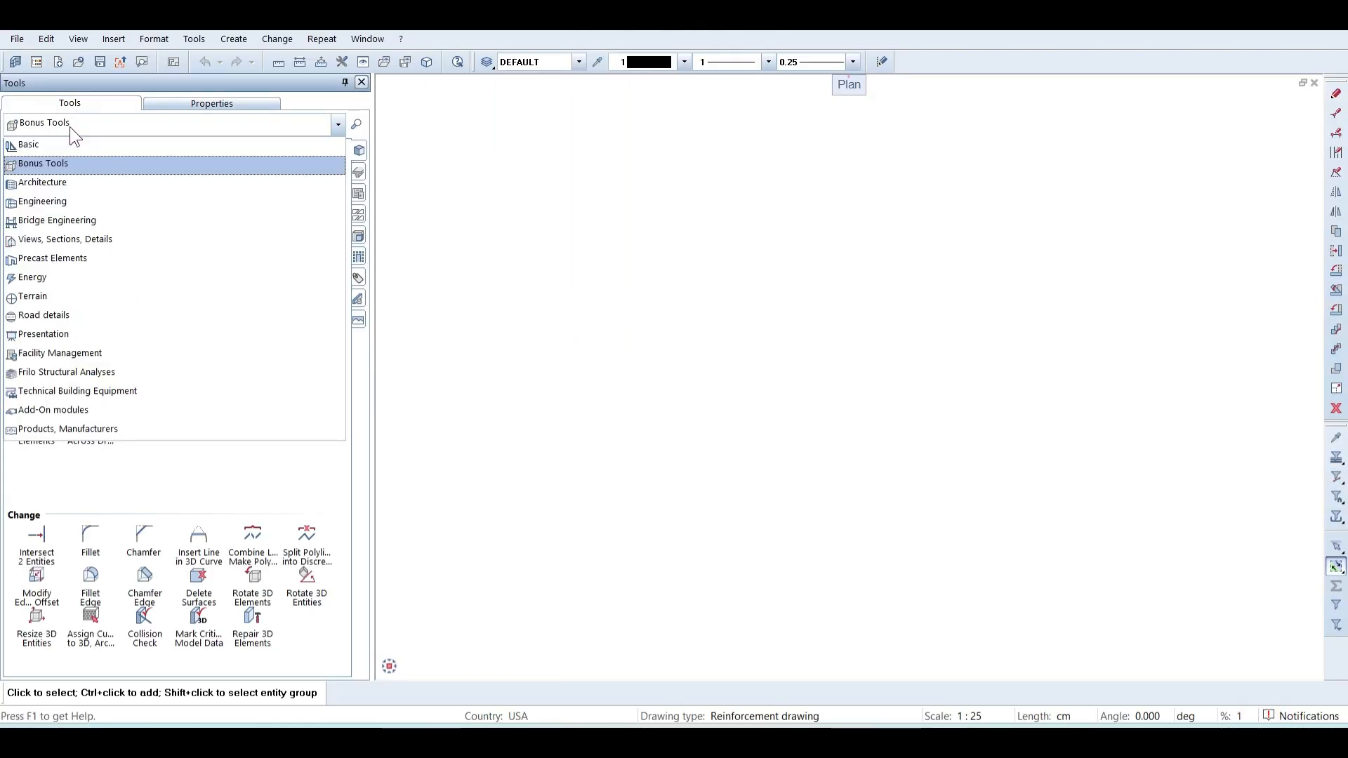
left_click(66, 146)
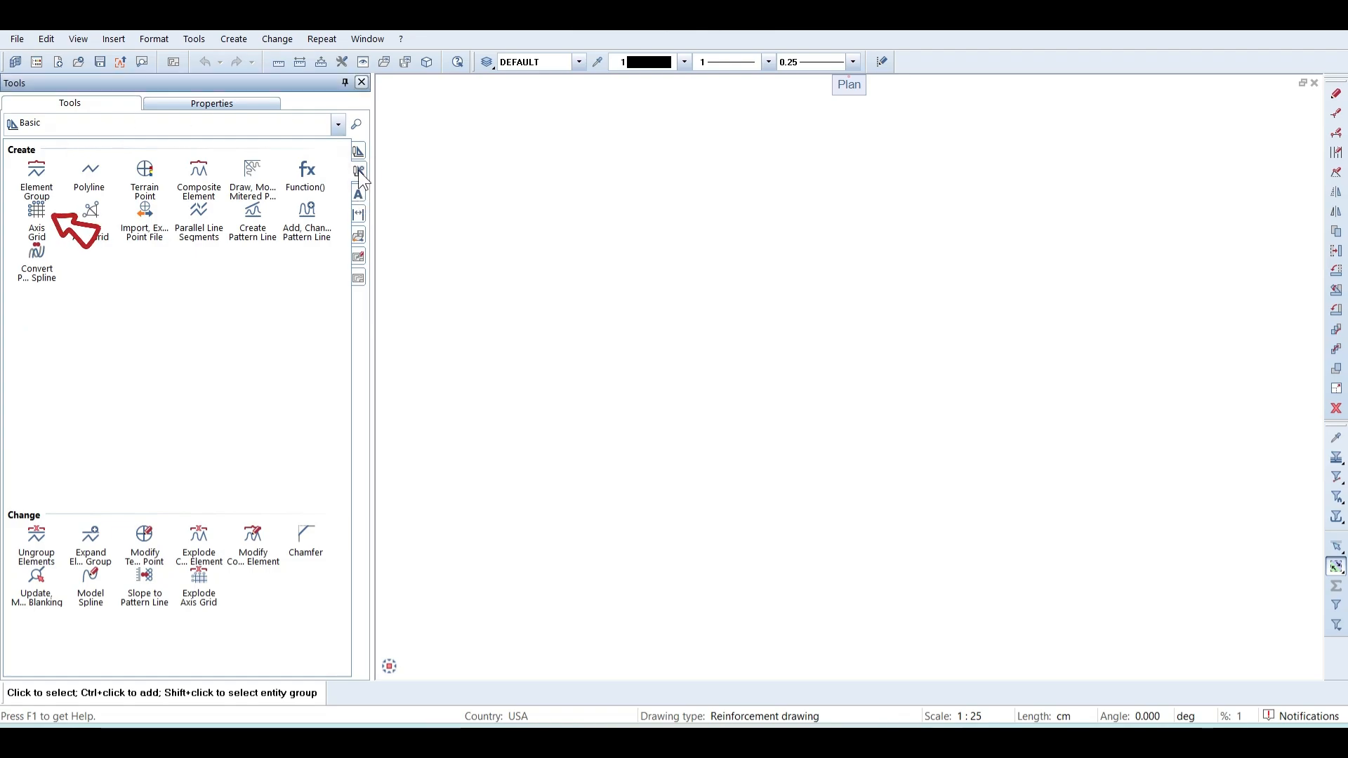
left_click(36, 214)
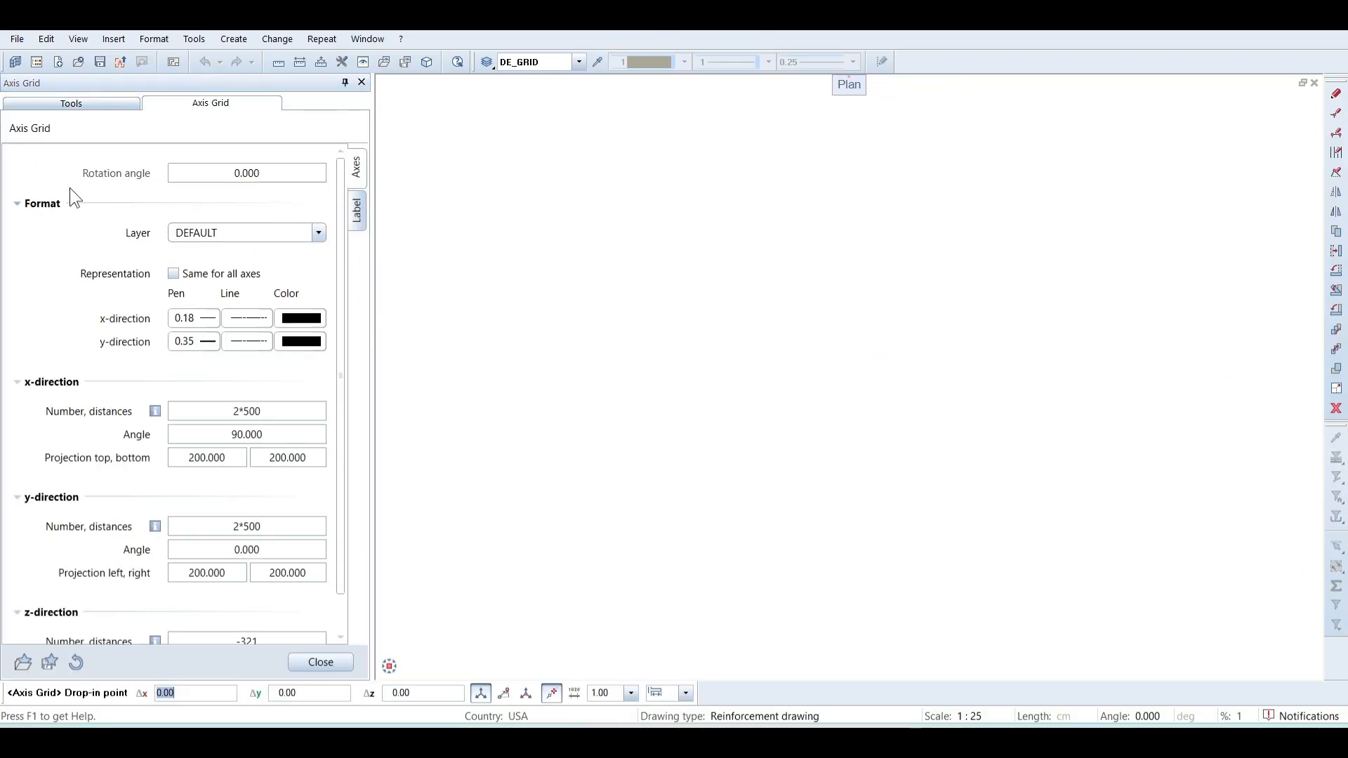
left_click(207, 320)
left_click(204, 317)
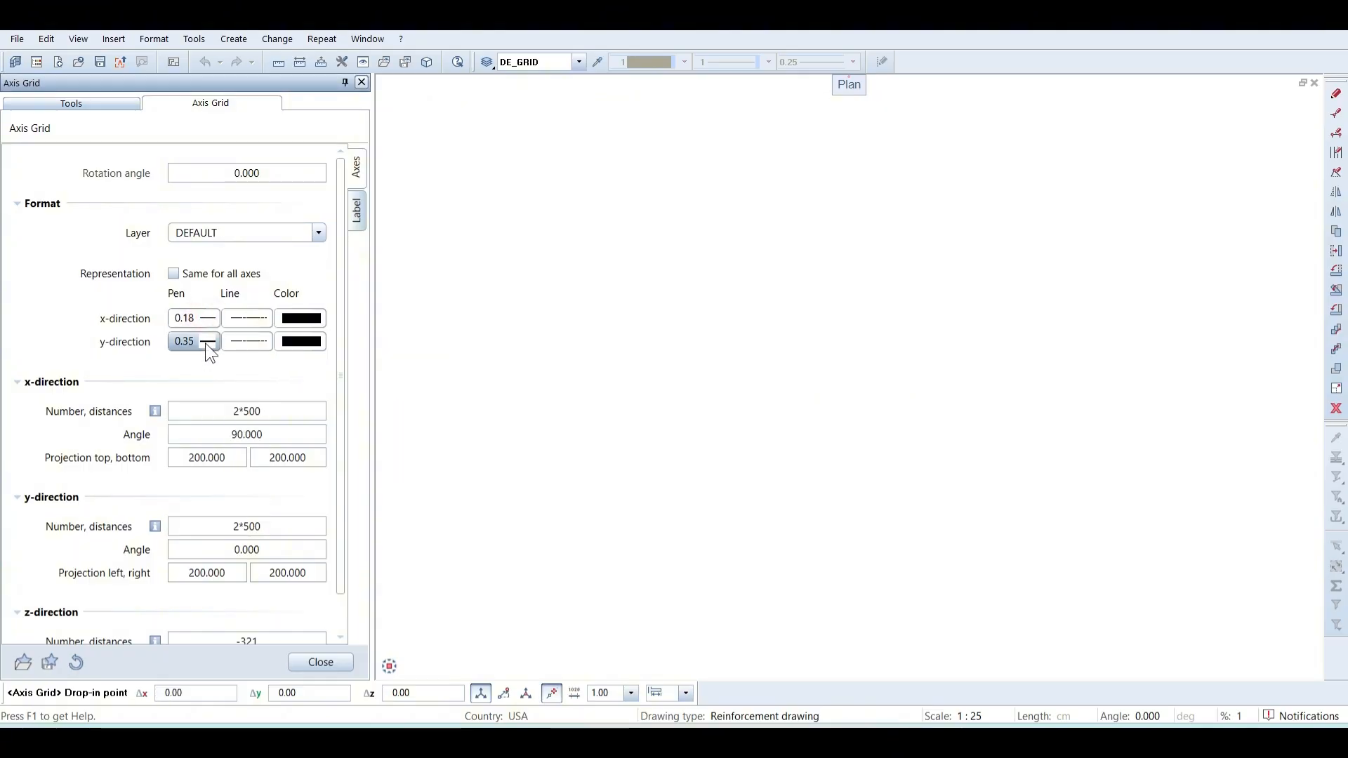
left_click(210, 342)
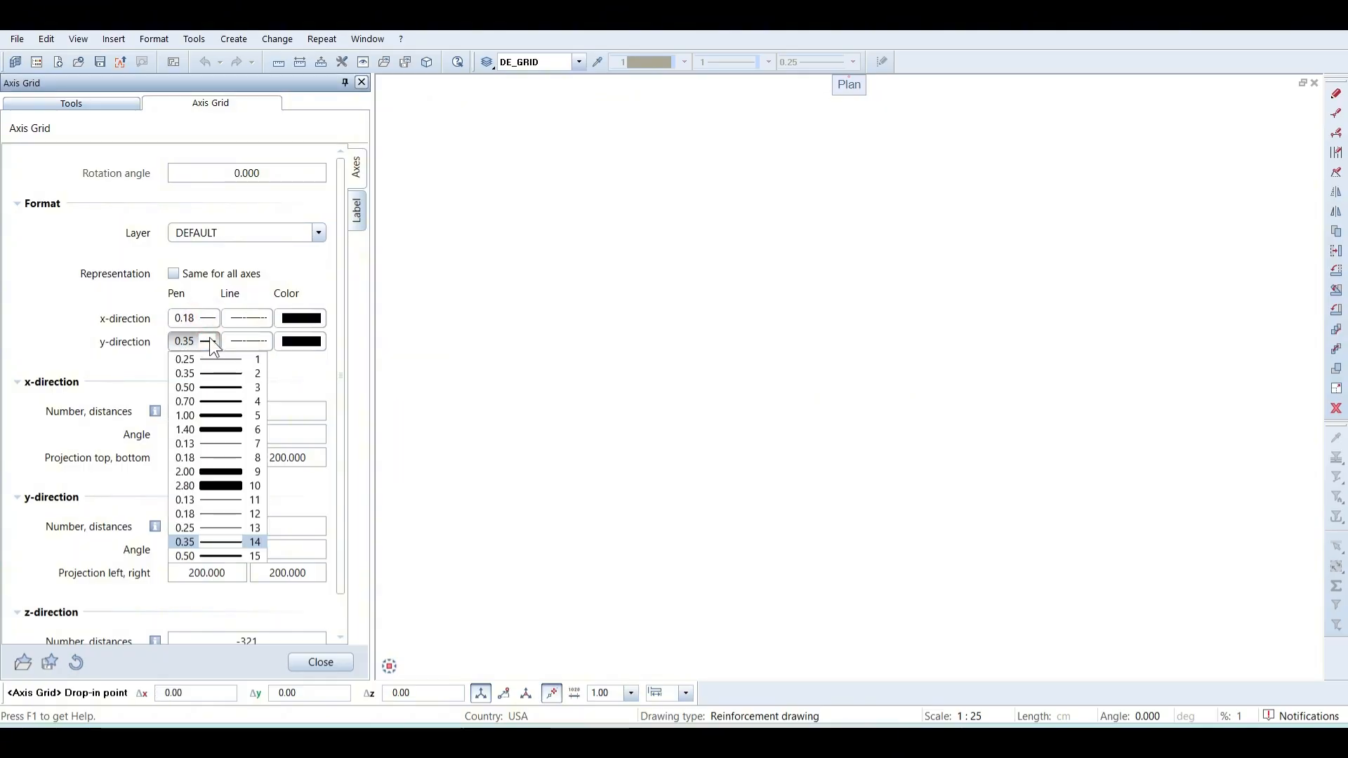
left_click(210, 458)
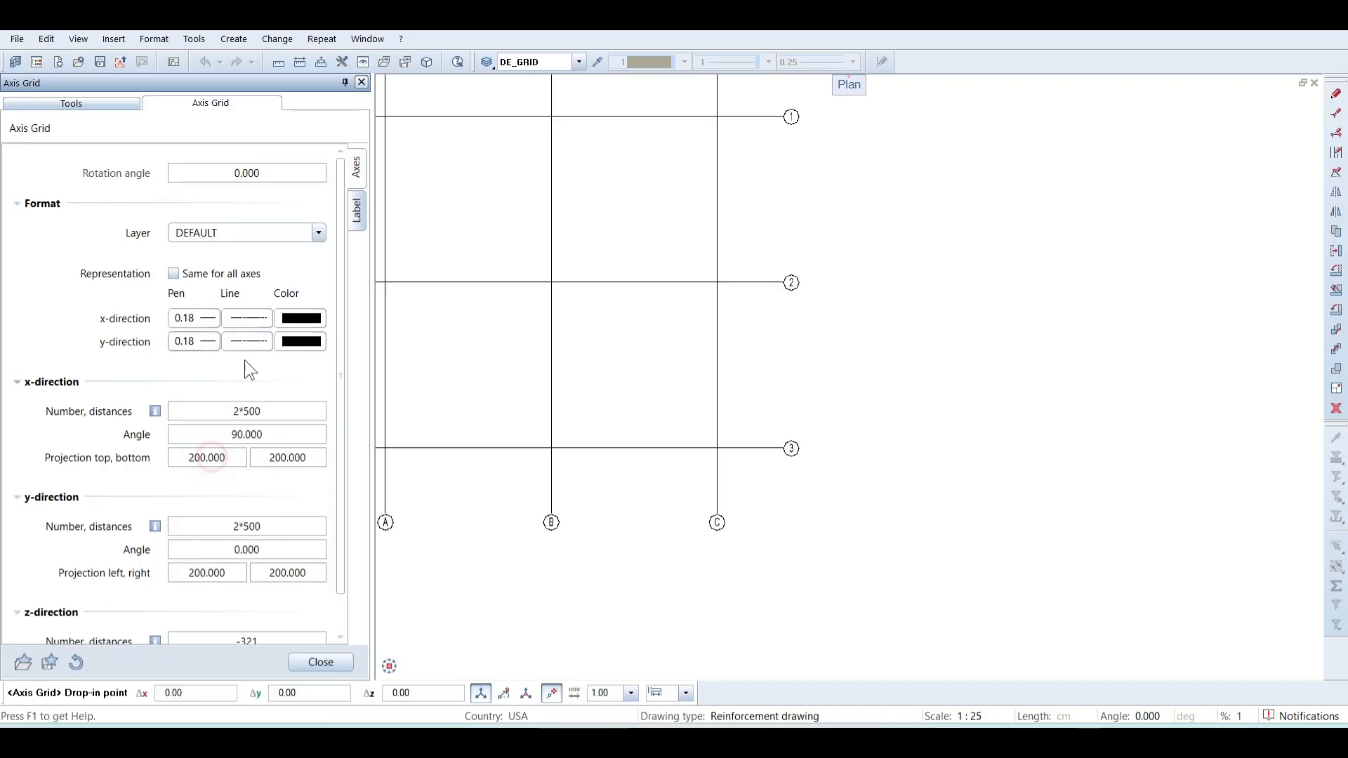
left_click(258, 317)
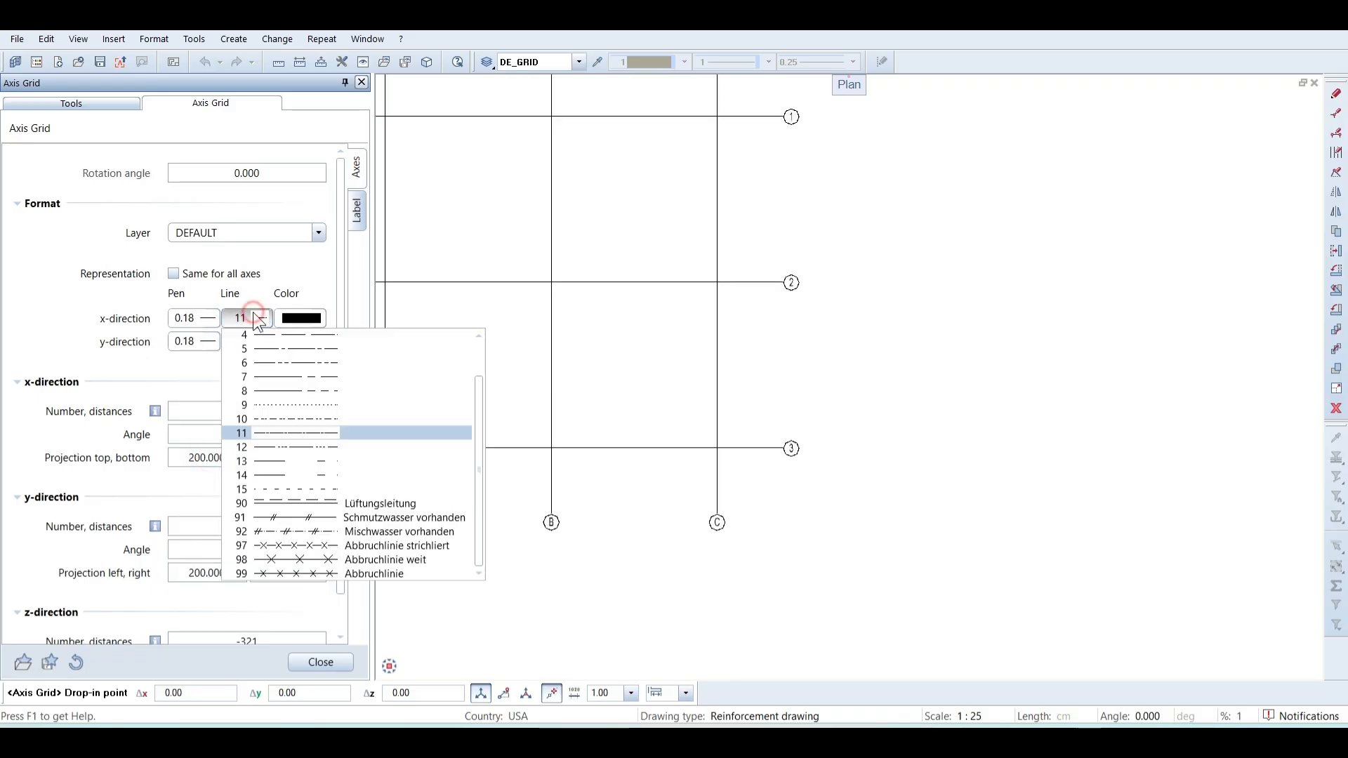
left_click(255, 434)
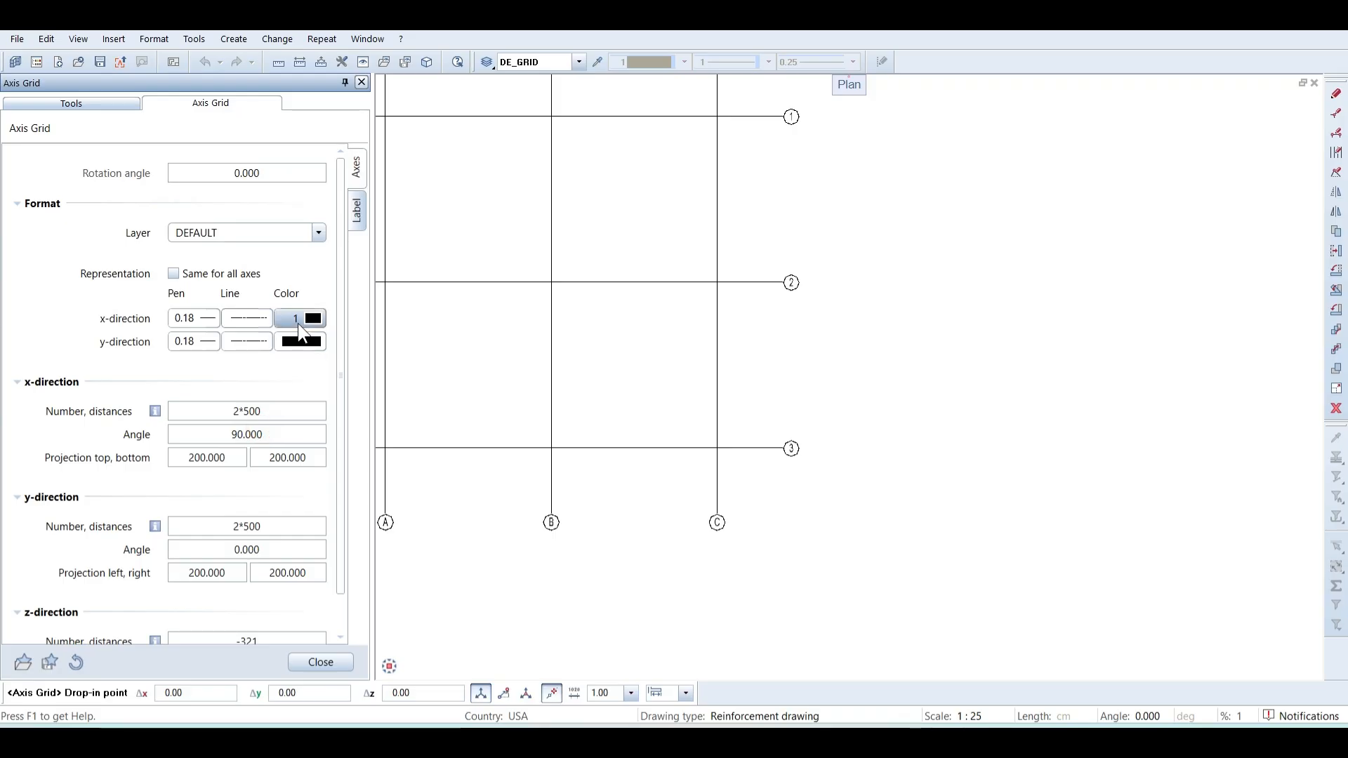
left_click(298, 323)
left_click(298, 322)
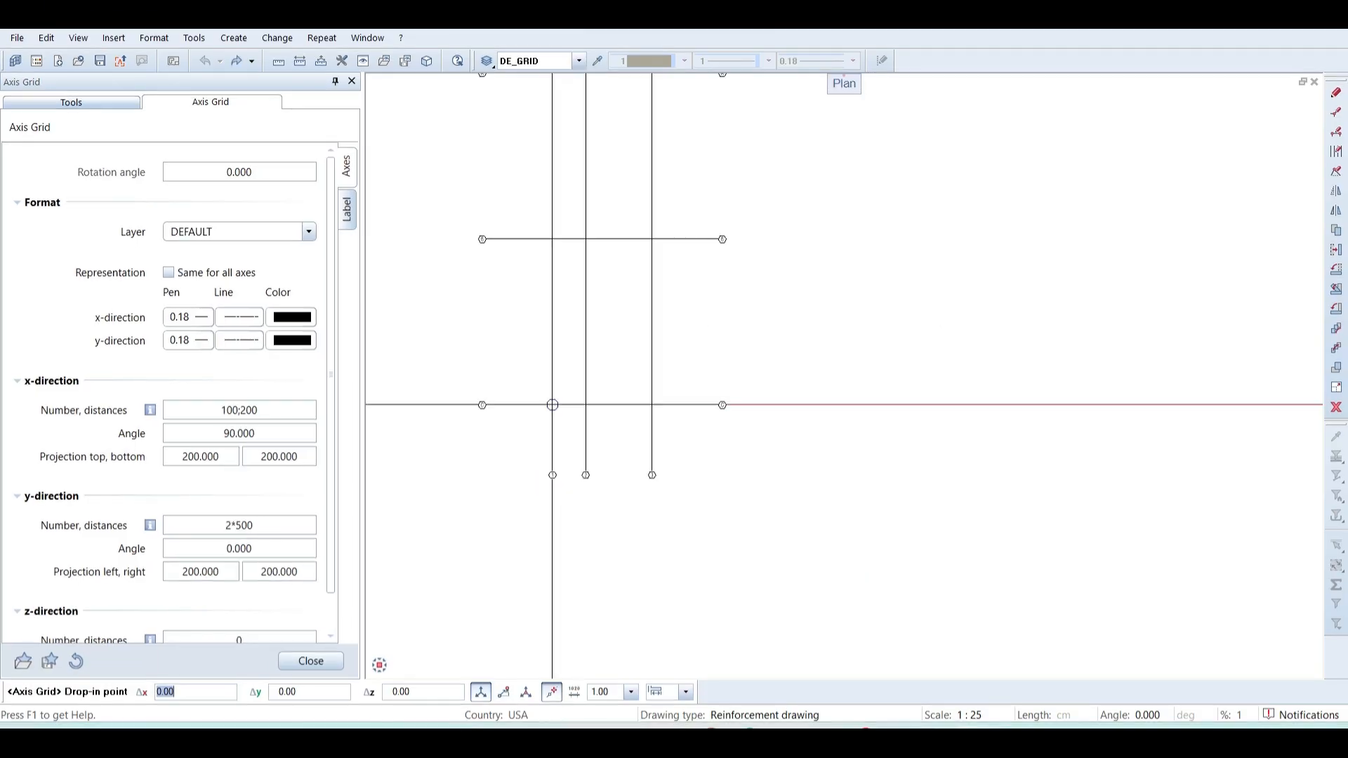
Set the x-direction number and distances of the axis grid to 2*500.
left_click(256, 406)
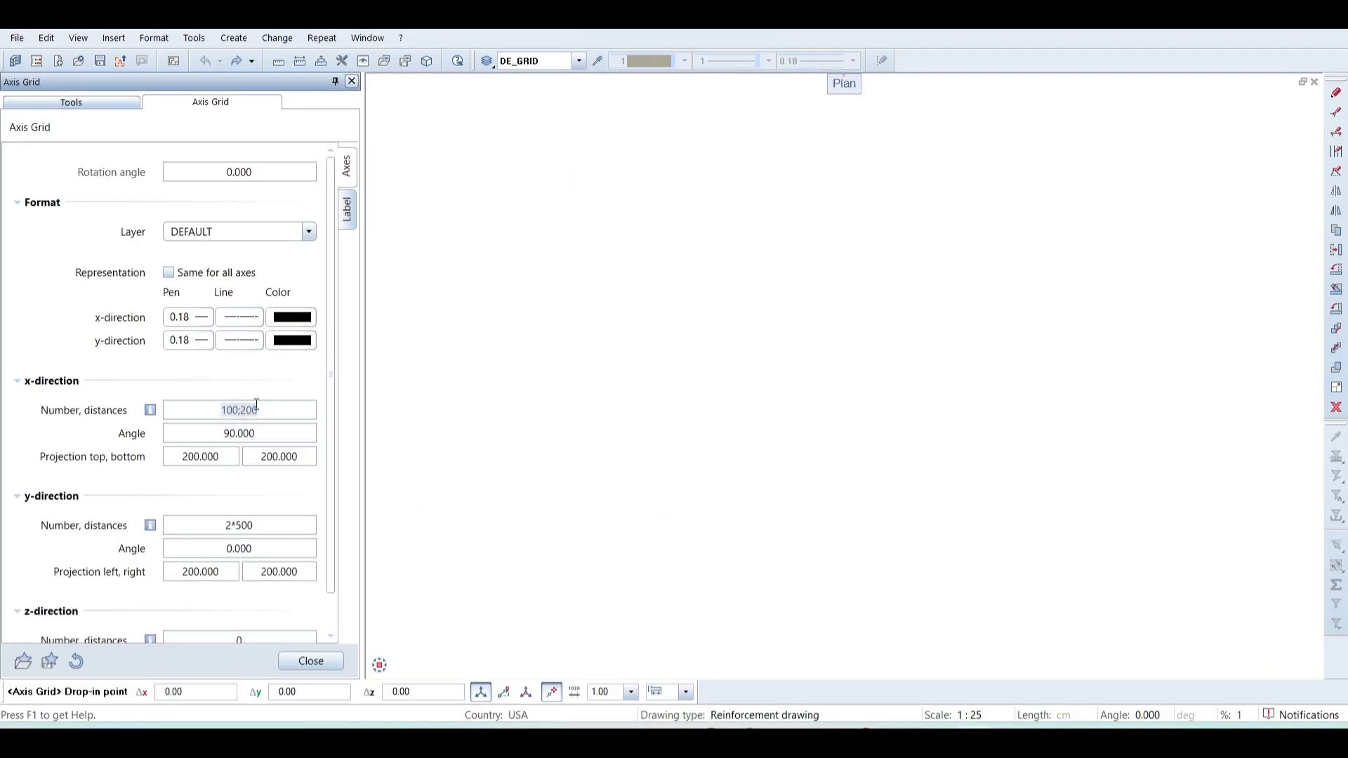
type("2*5")
key("Return")
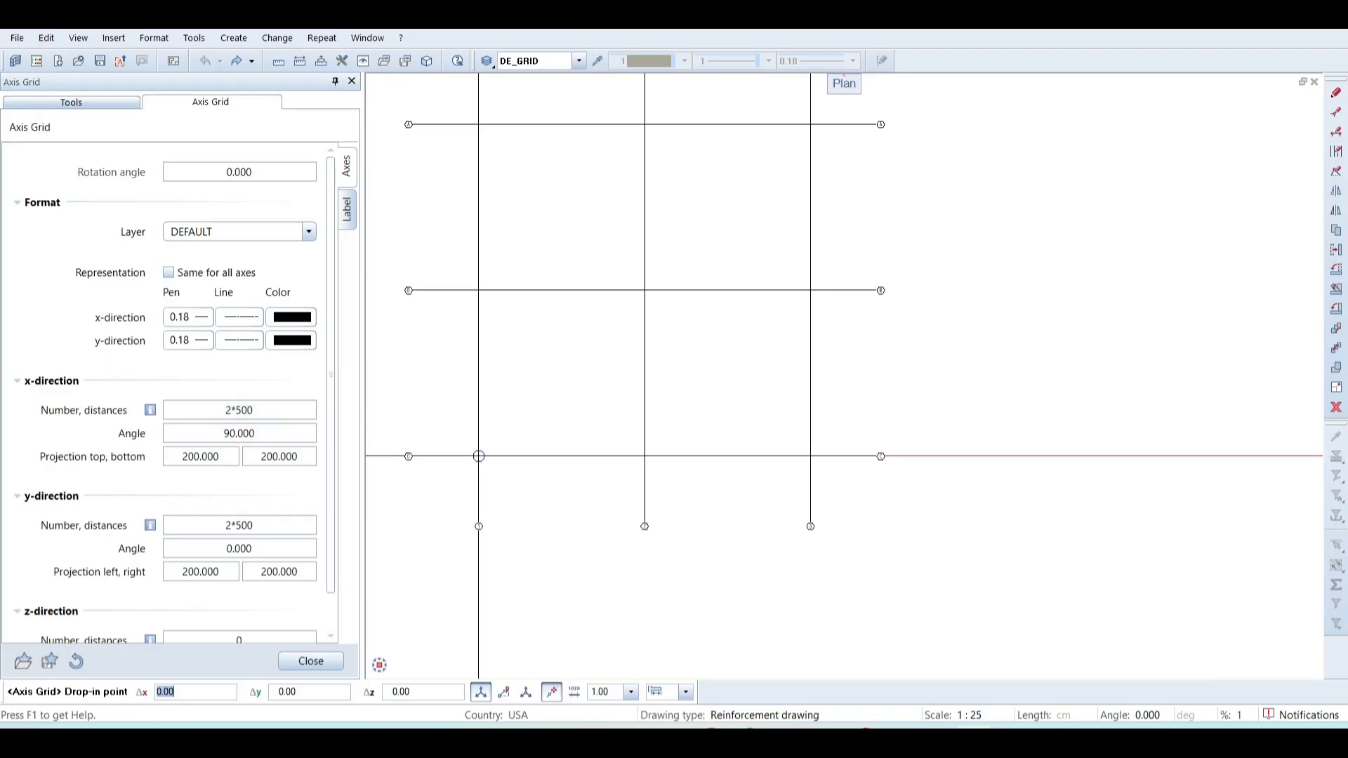
Try 3*500 as the x-direction number and distances, and set them back to 2*500.
left_click(232, 411)
key("BackSpace")
type("3")
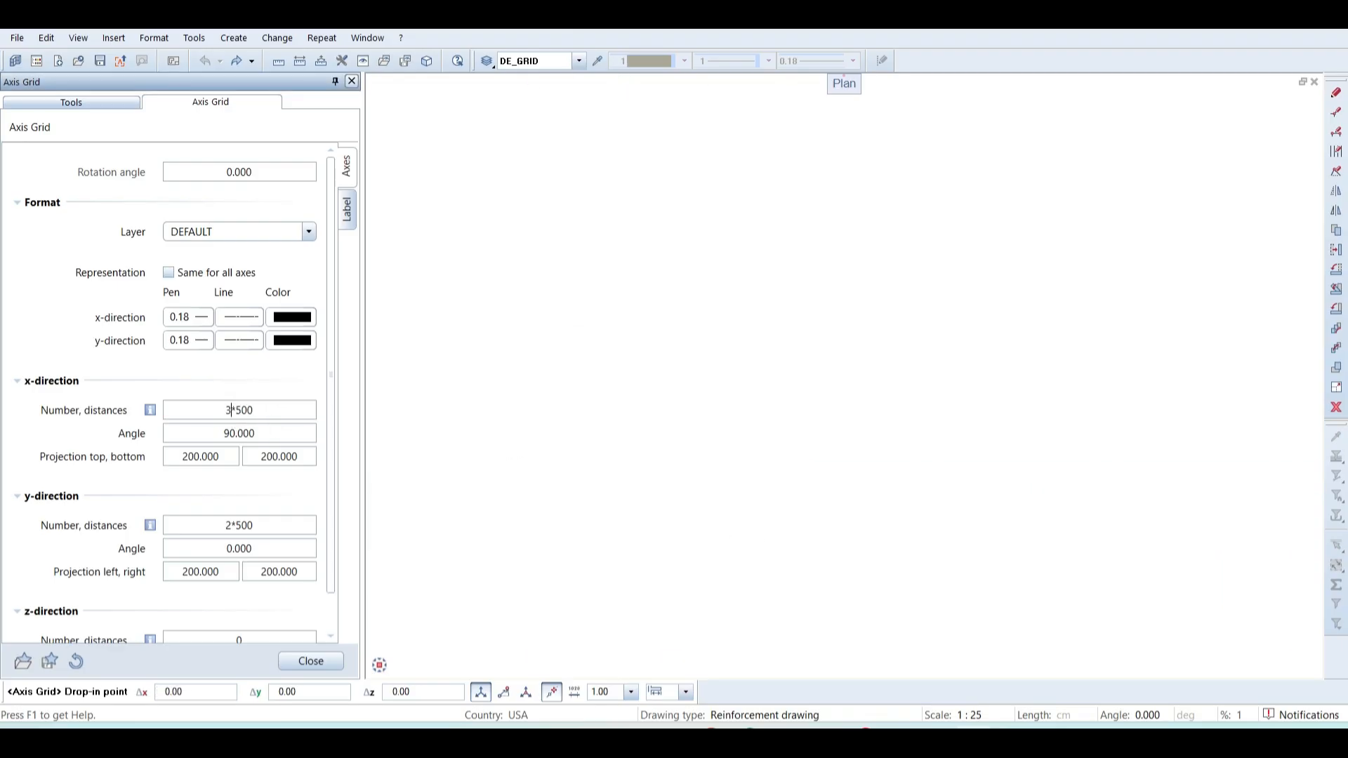
key("Return")
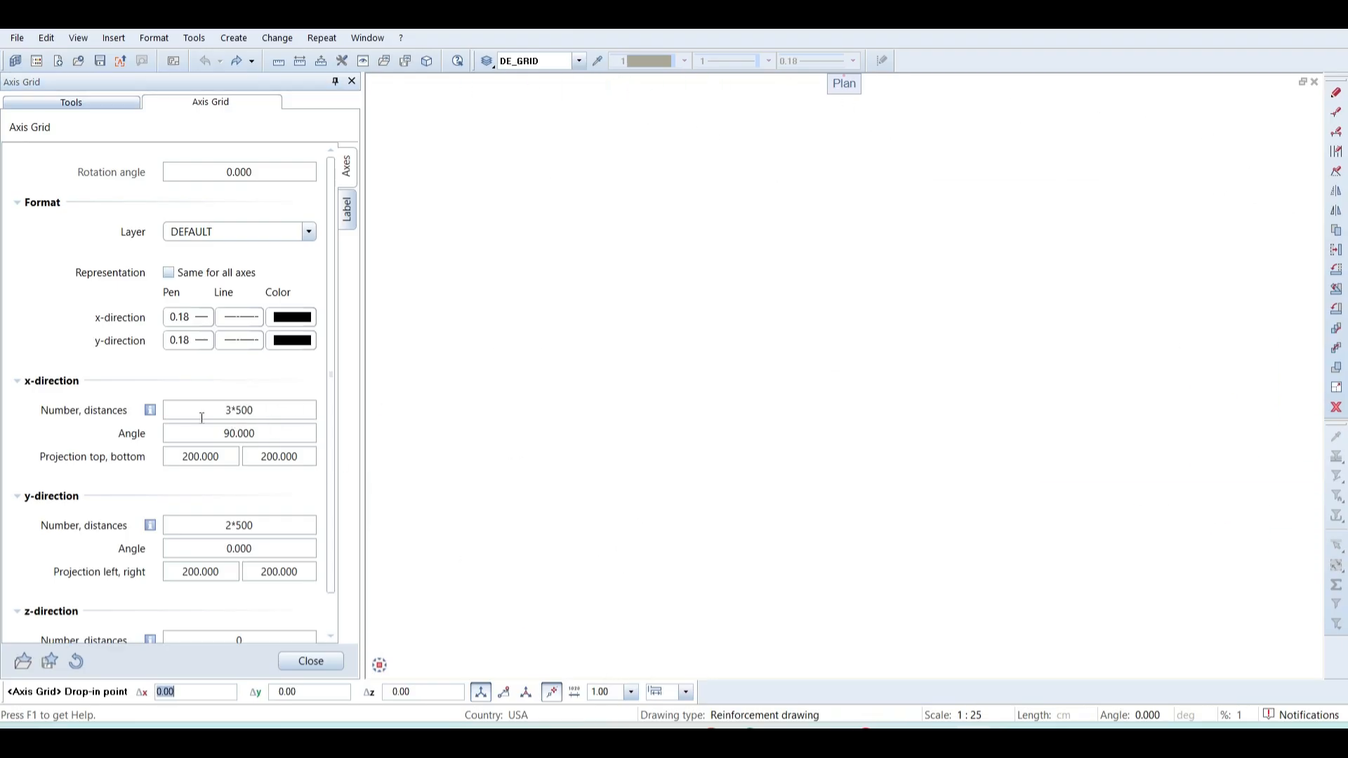
left_click(234, 412)
type("2*50")
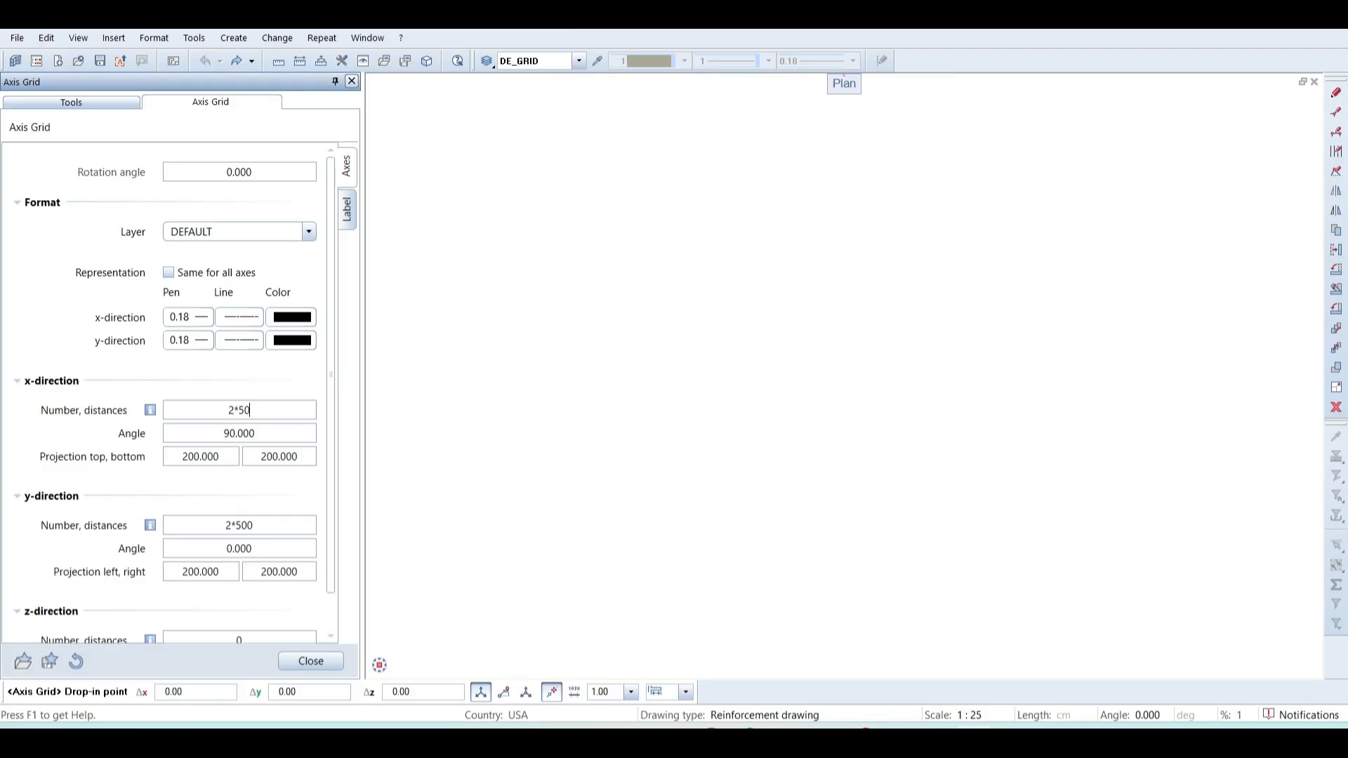
key("Return")
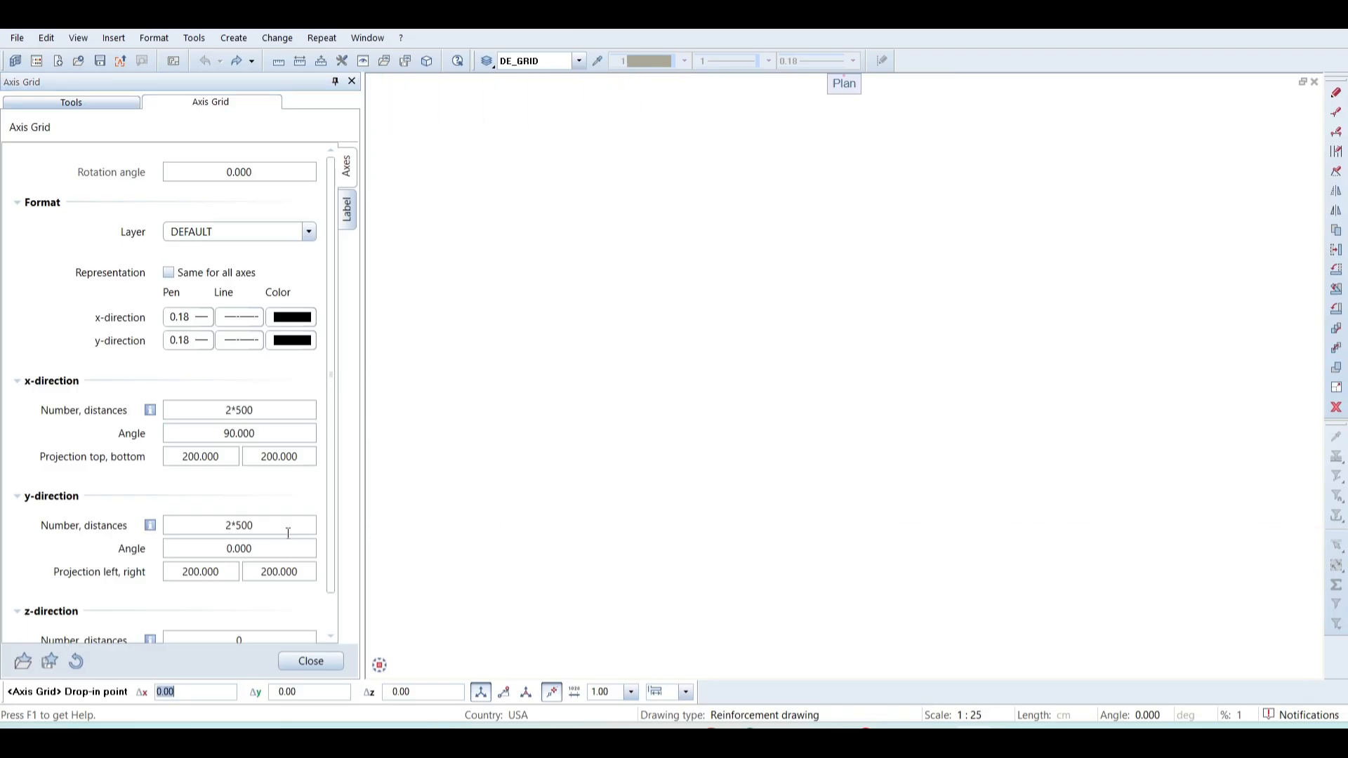
Try unequal x-direction axis distances of 100;200, and restore the regular spacing of 2*500.
left_click(285, 418)
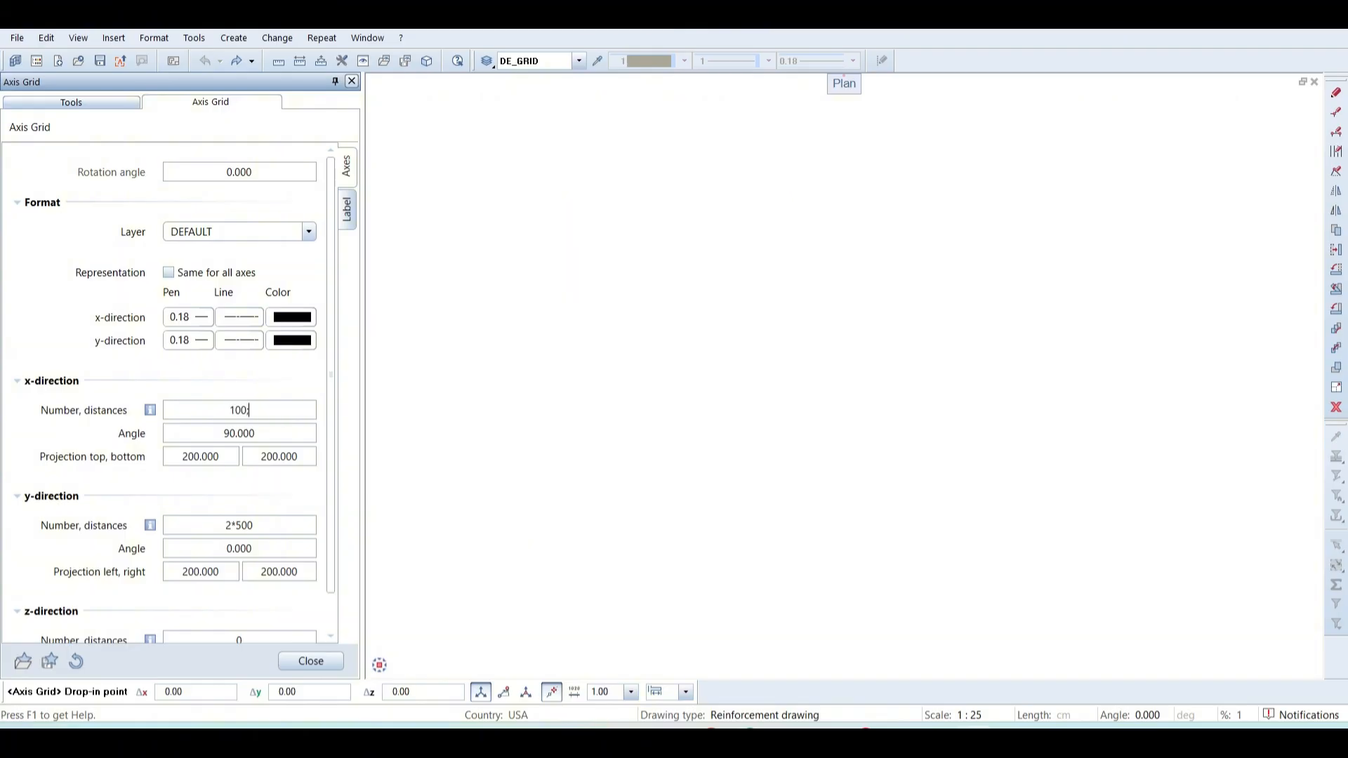
key("Return")
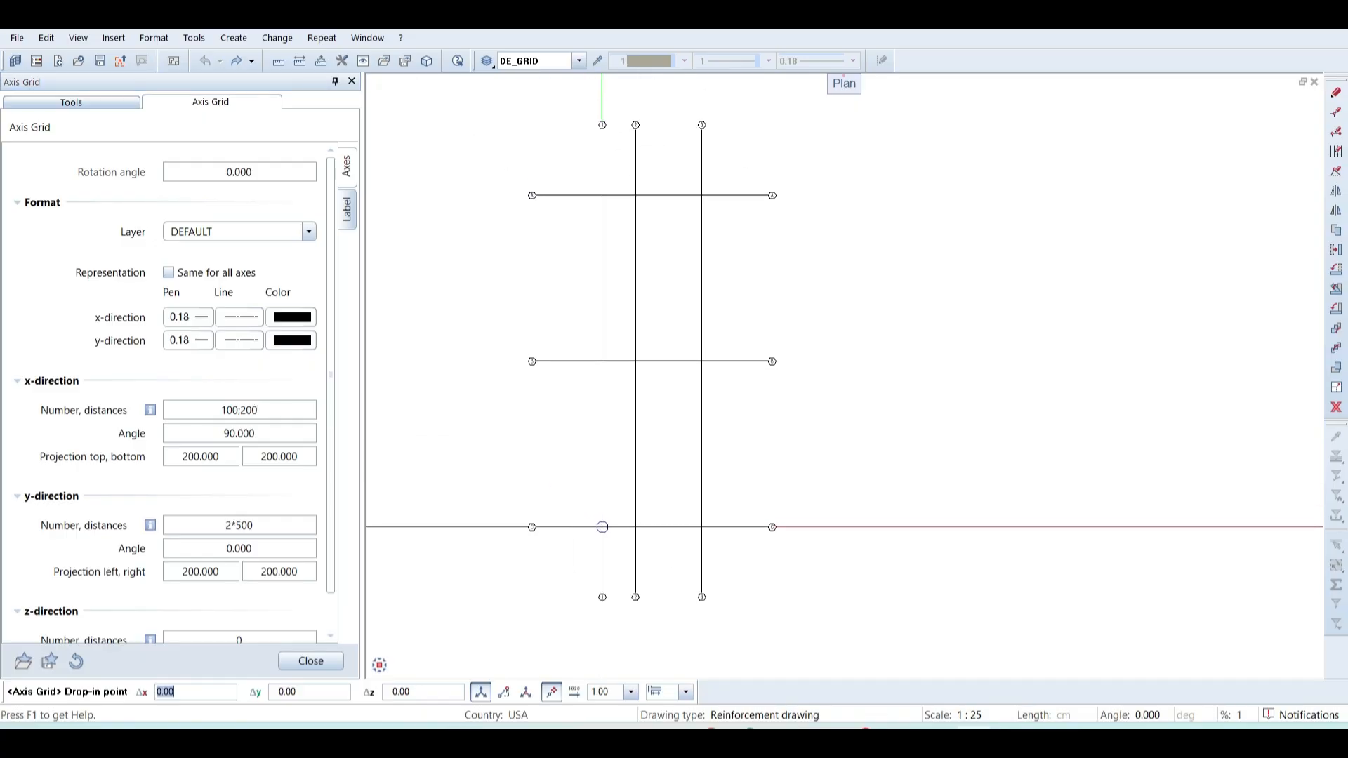
left_click(272, 409)
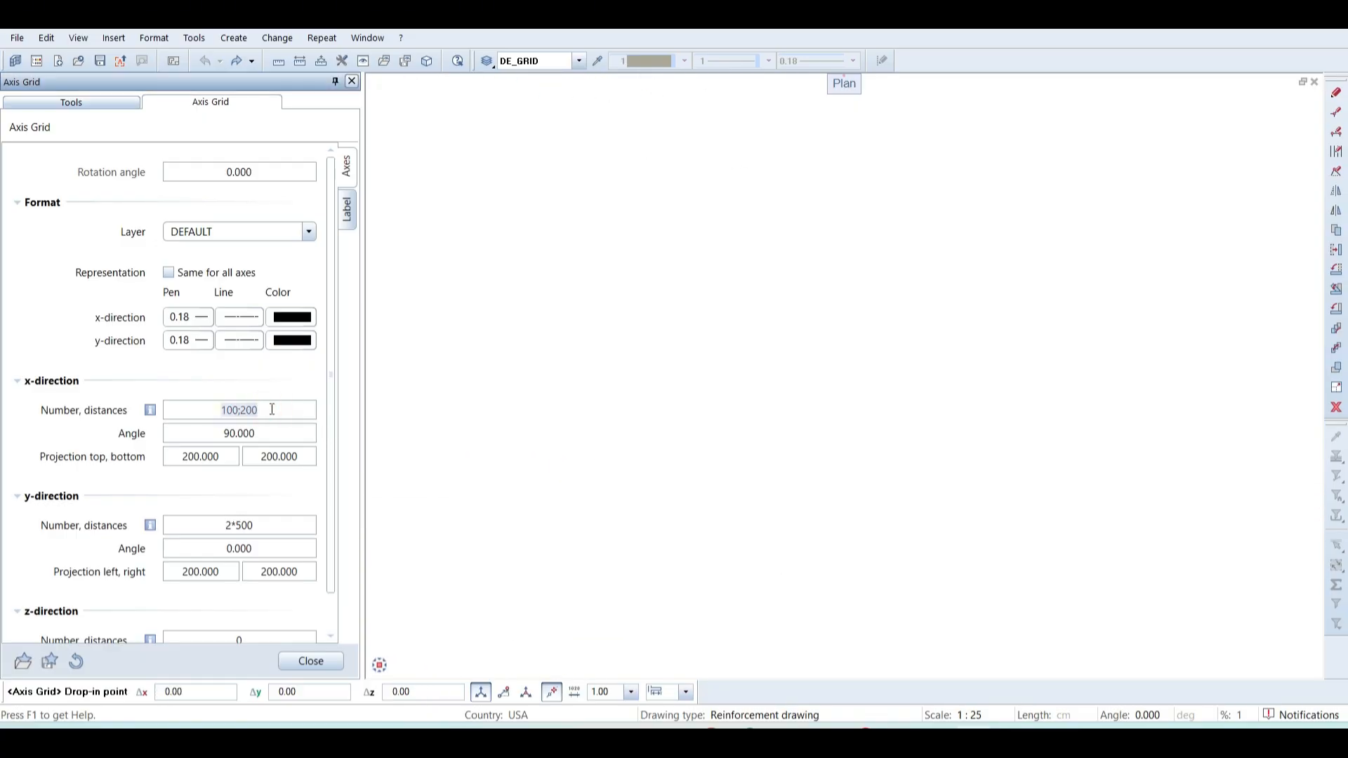
left_click_drag(271, 409, 213, 407)
type("2*5")
key("Return")
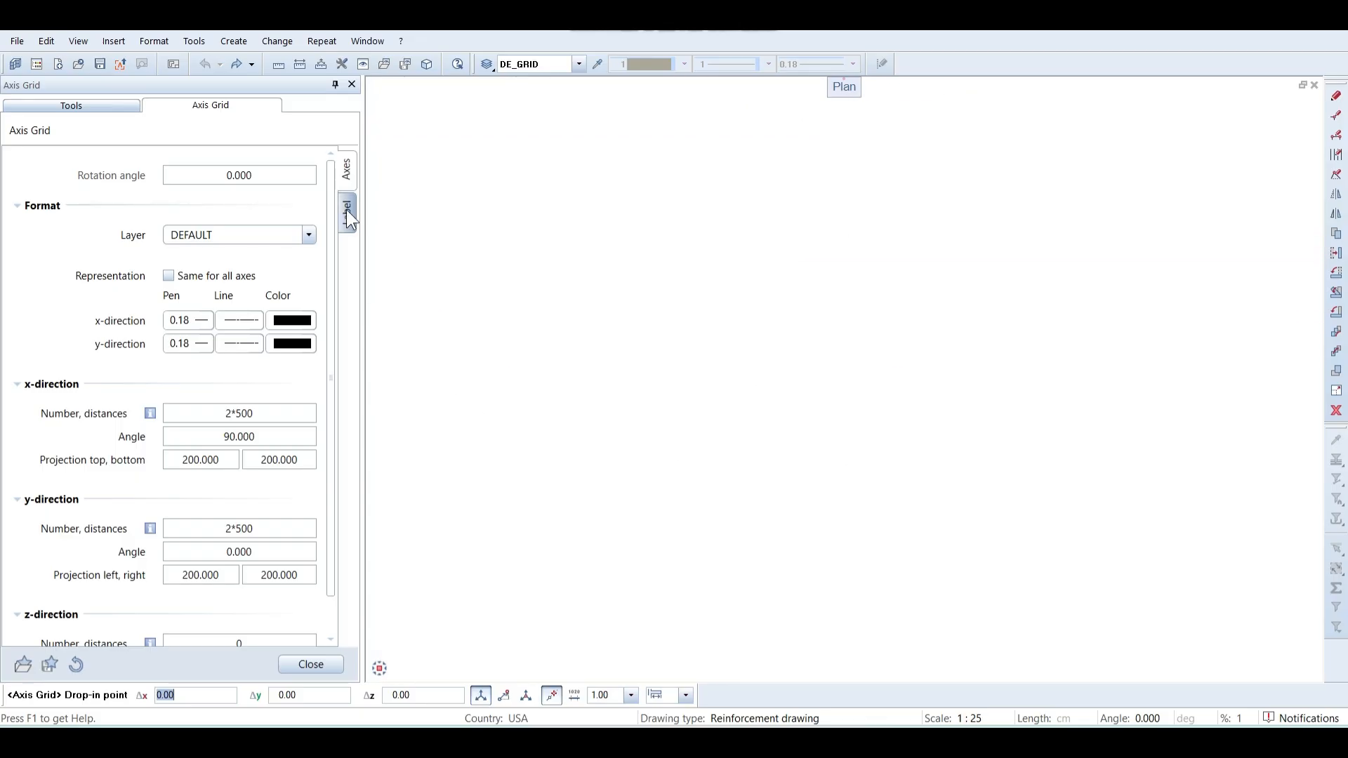
Set the axis label numbering to A B in the x-direction and 1 2 in the y-direction.
left_click(347, 214)
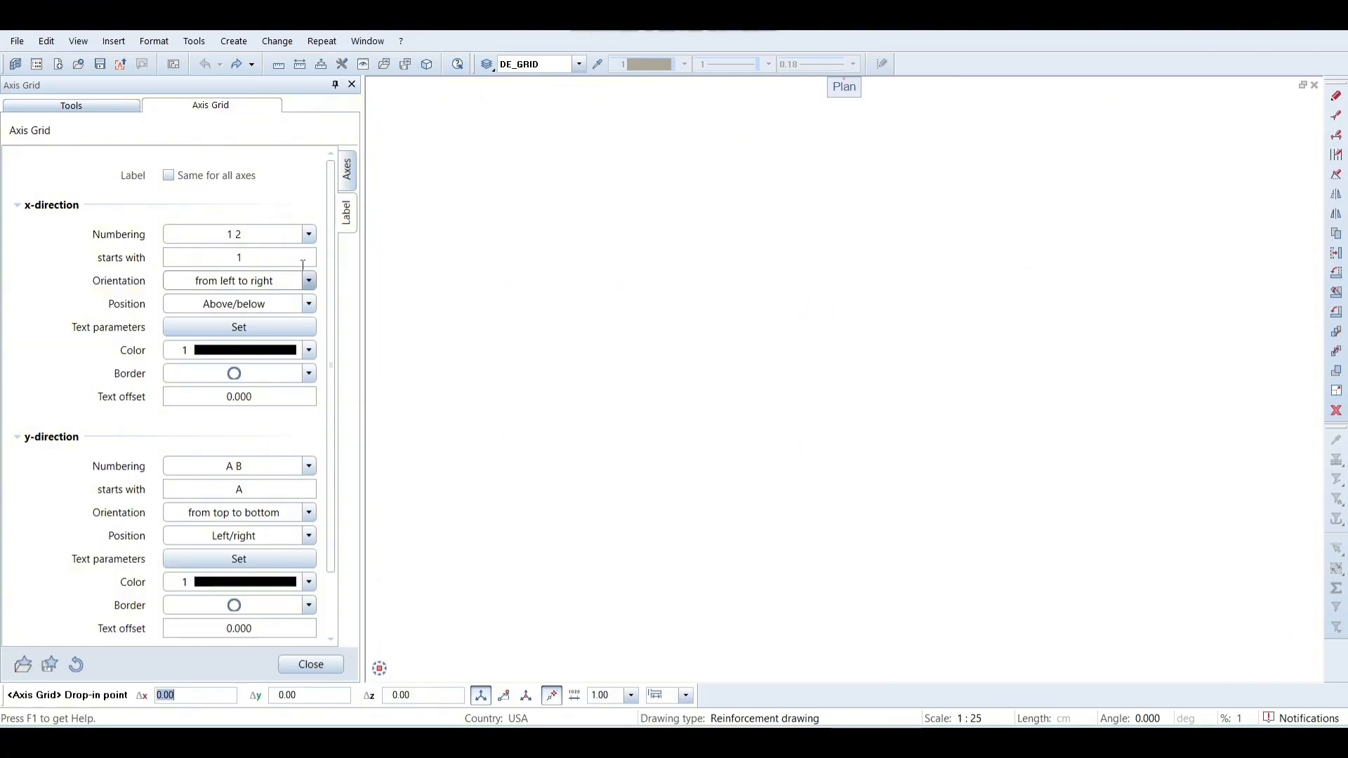
left_click(309, 234)
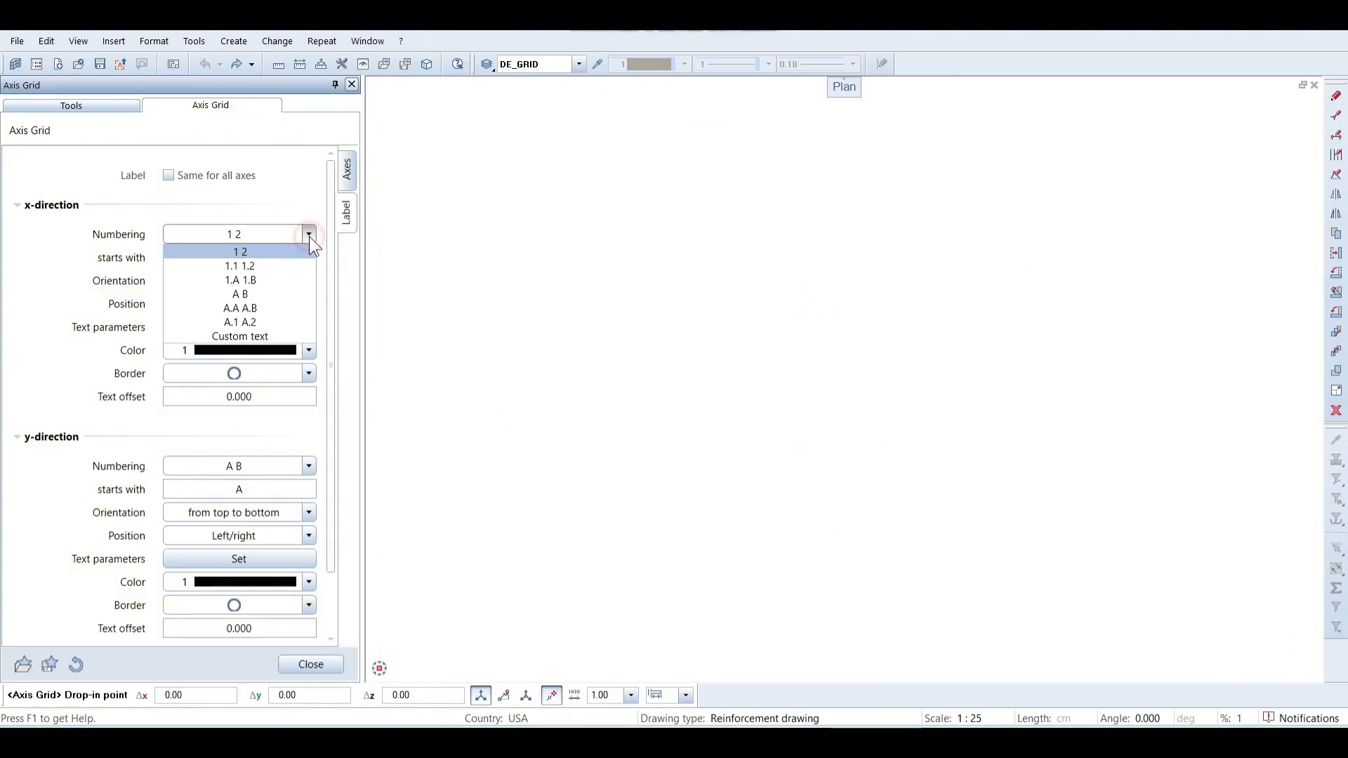
left_click(277, 294)
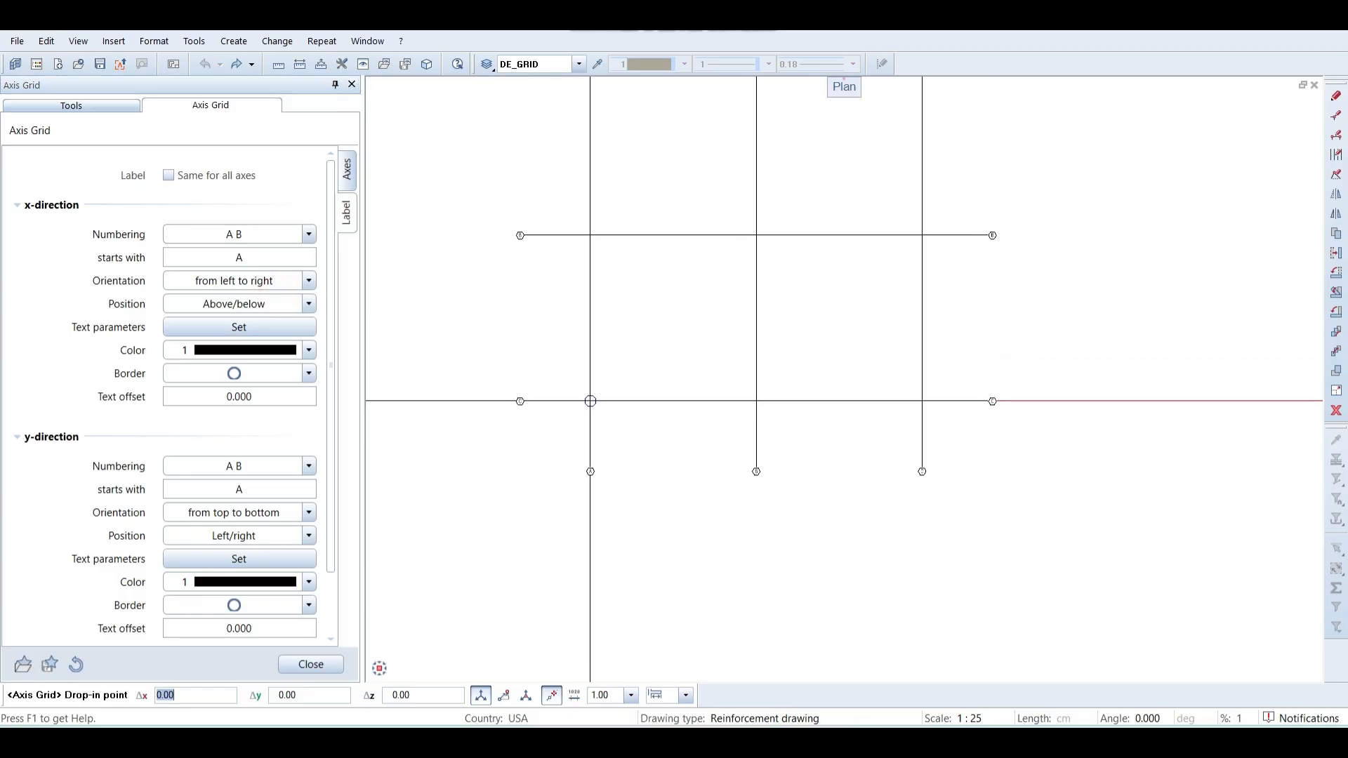
left_click(308, 466)
left_click(260, 483)
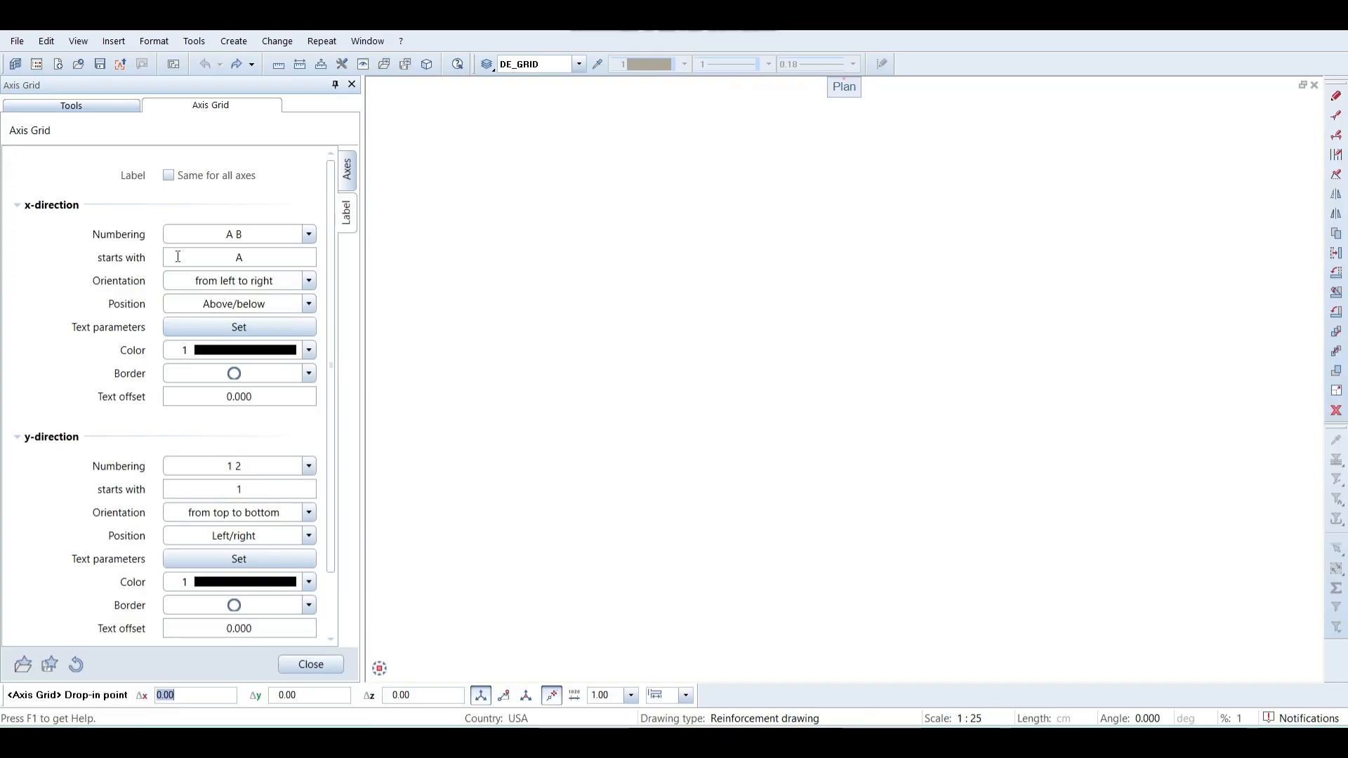
Try custom text numbering for the x-direction axes, with the labels A1;B;C and A;A1;.
left_click(267, 234)
left_click(268, 334)
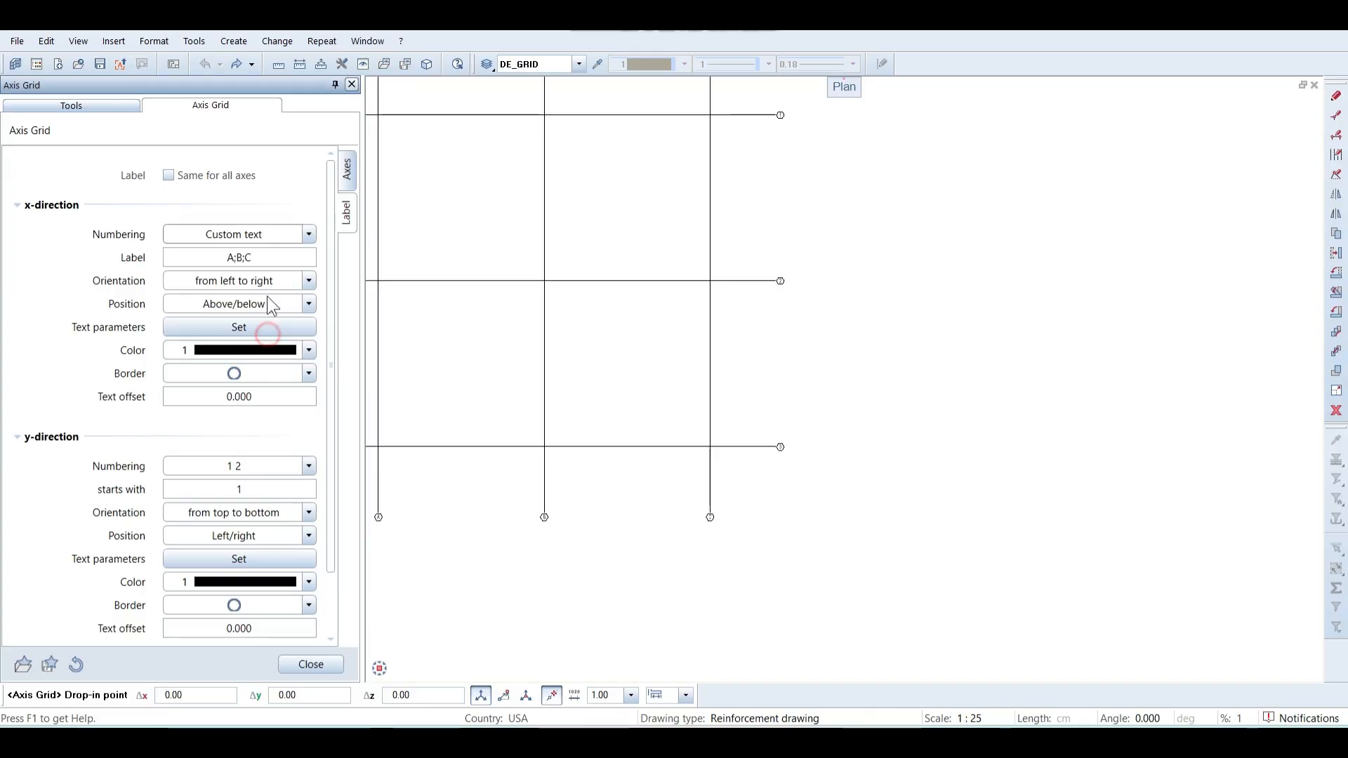
left_click(235, 256)
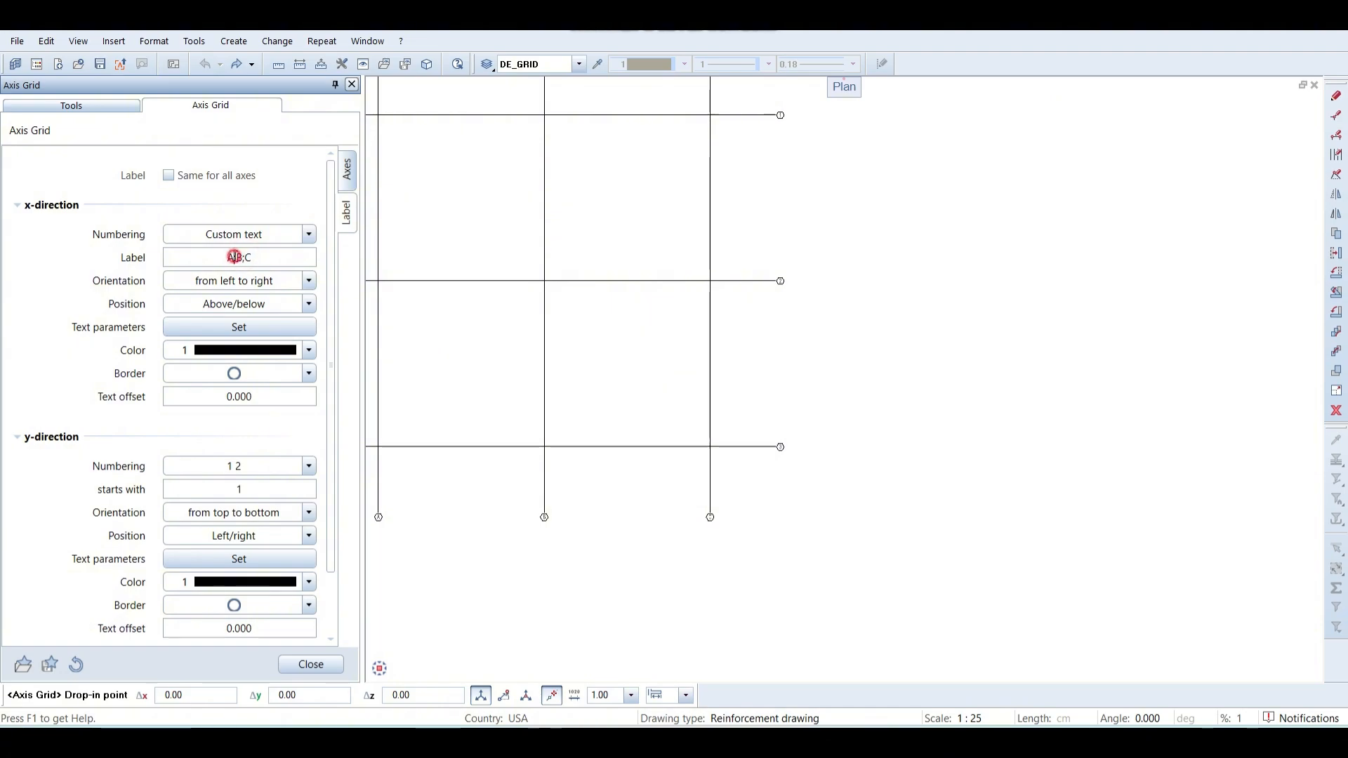
left_click(236, 258)
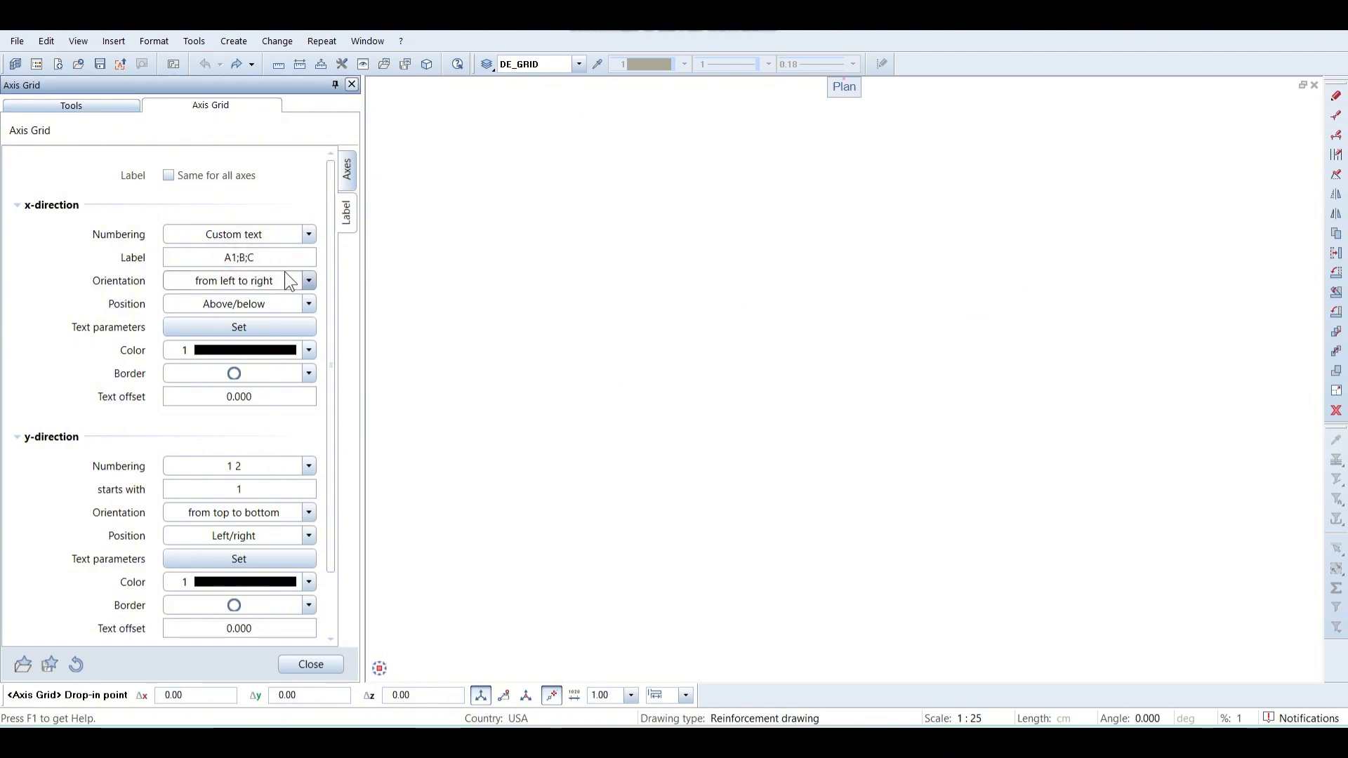
left_click(236, 259)
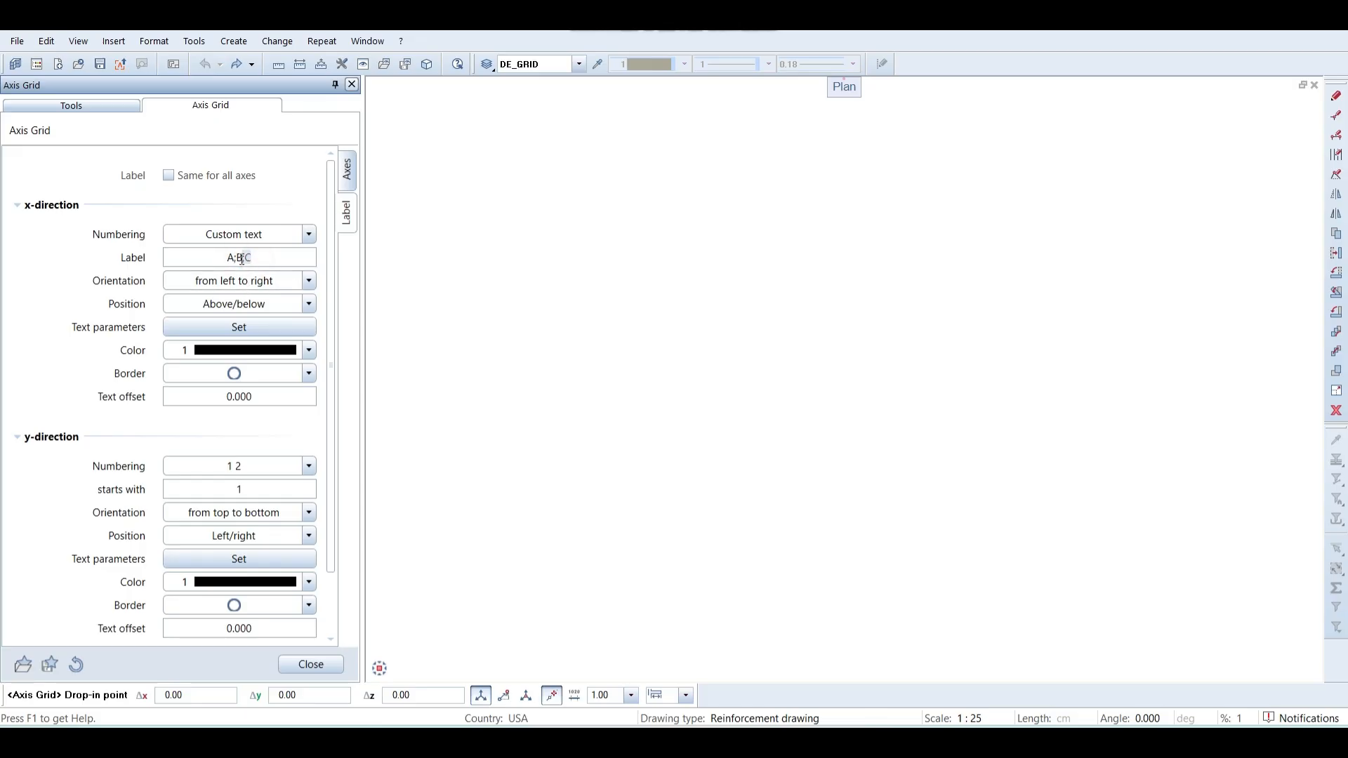
type("A1;")
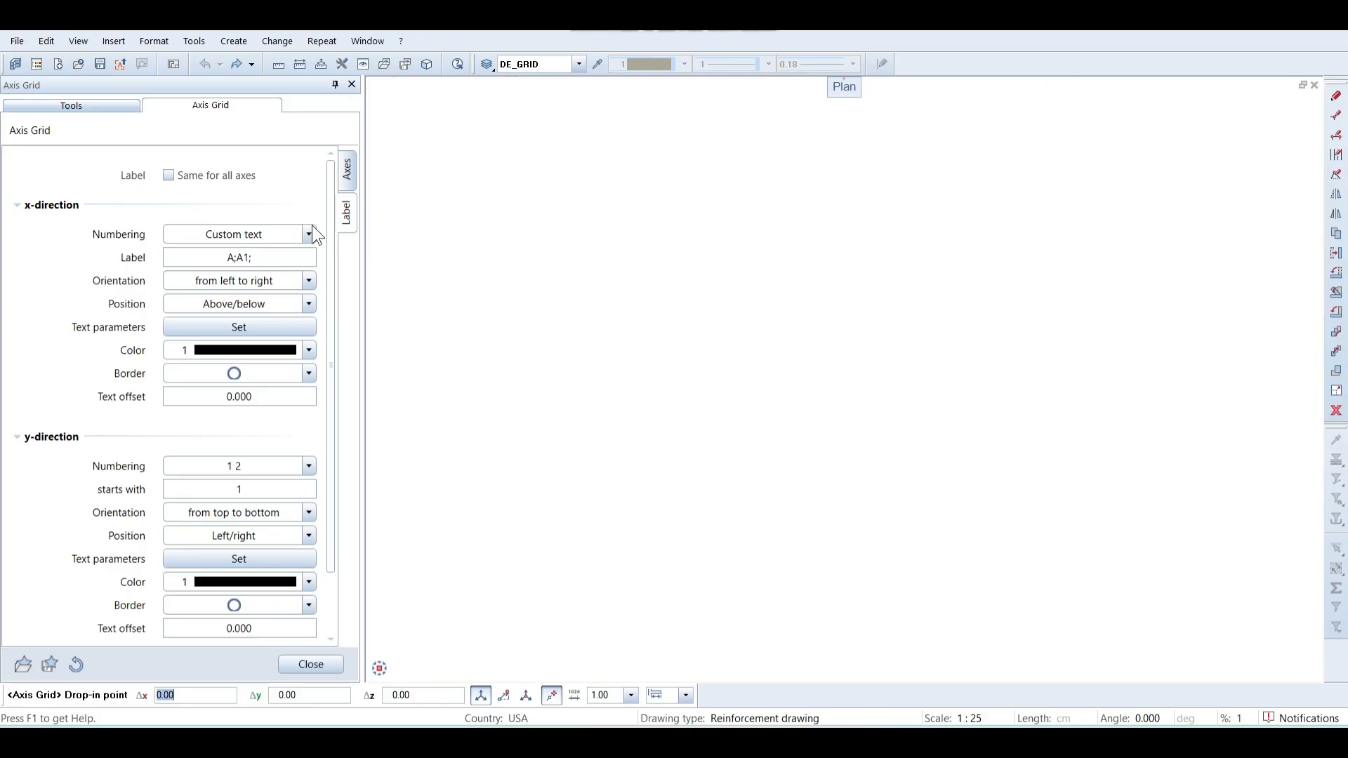
left_click(280, 257)
Set the x-direction label numbering back to A B.
left_click(306, 234)
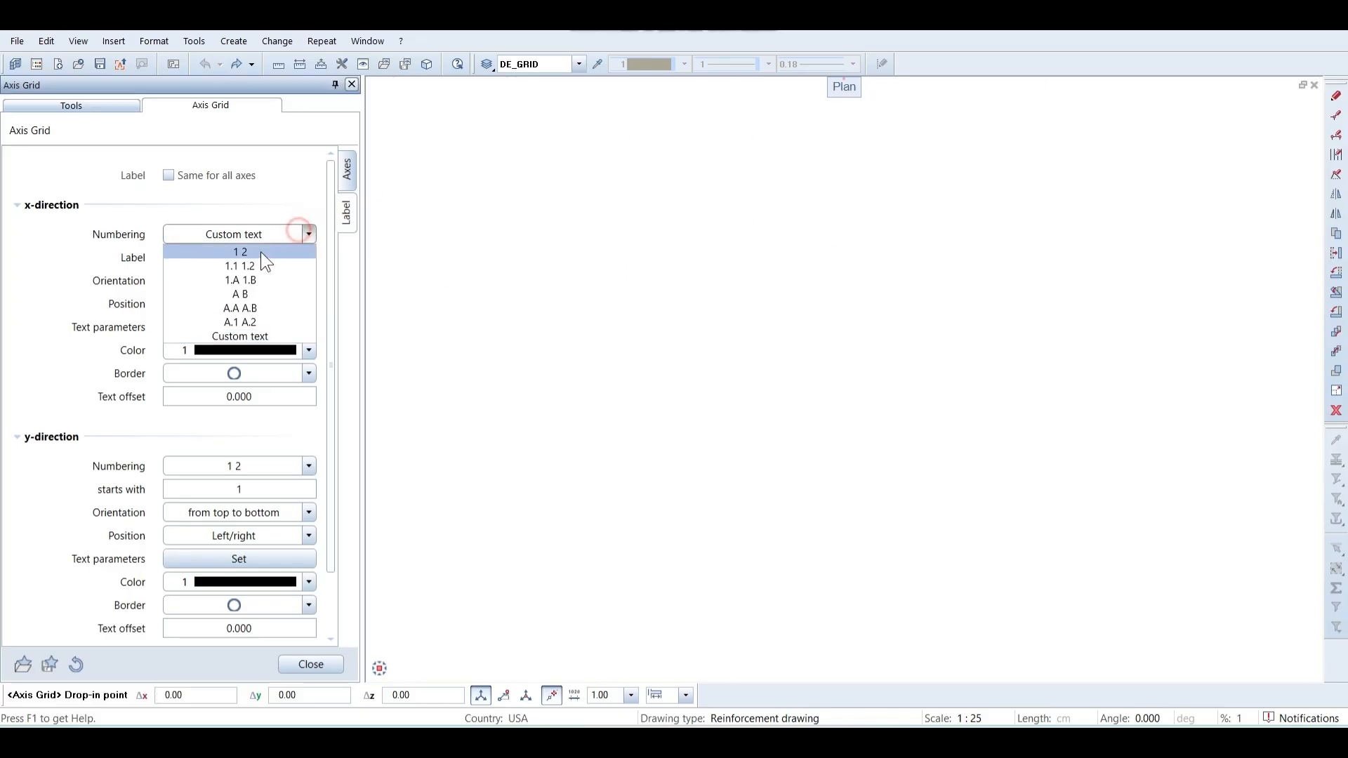
left_click(242, 293)
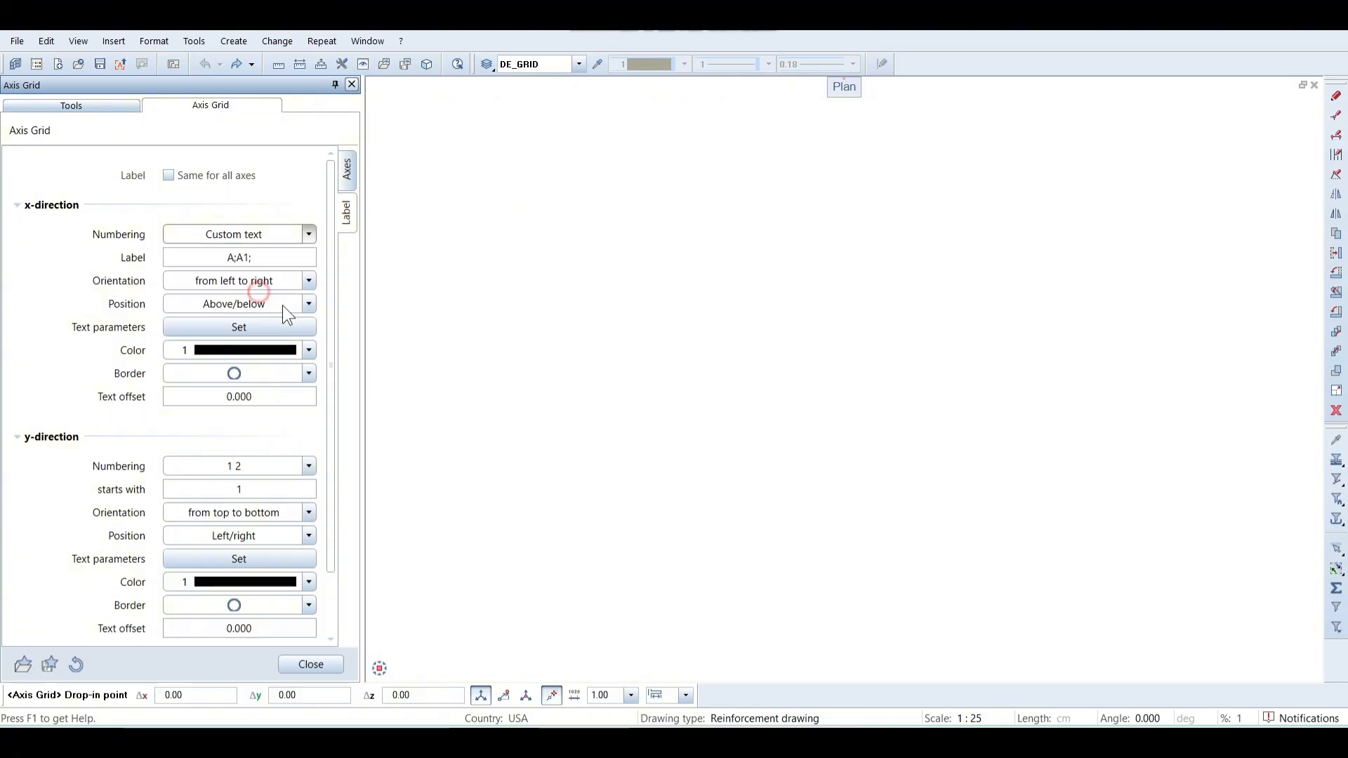
left_click(741, 422)
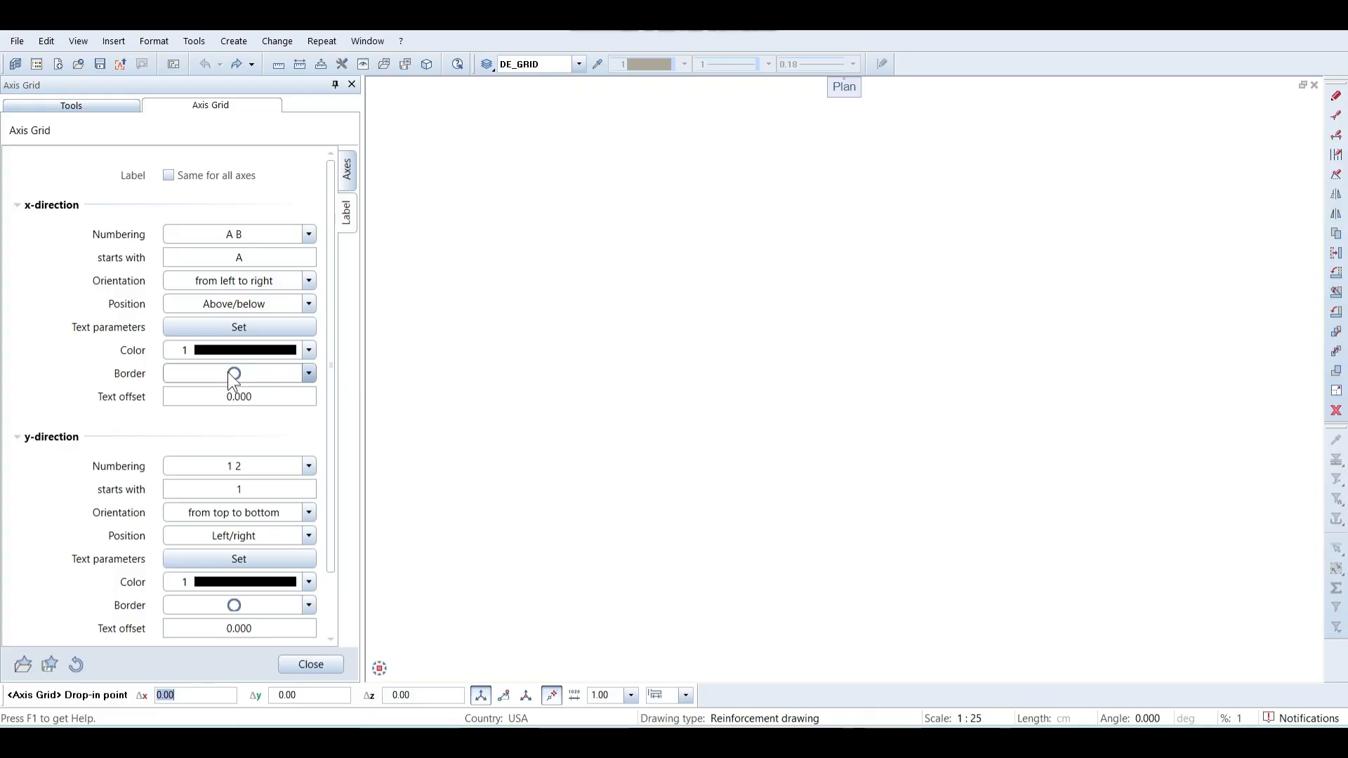
Set the text height of the x-direction axis labels to 10 mm.
left_click(228, 328)
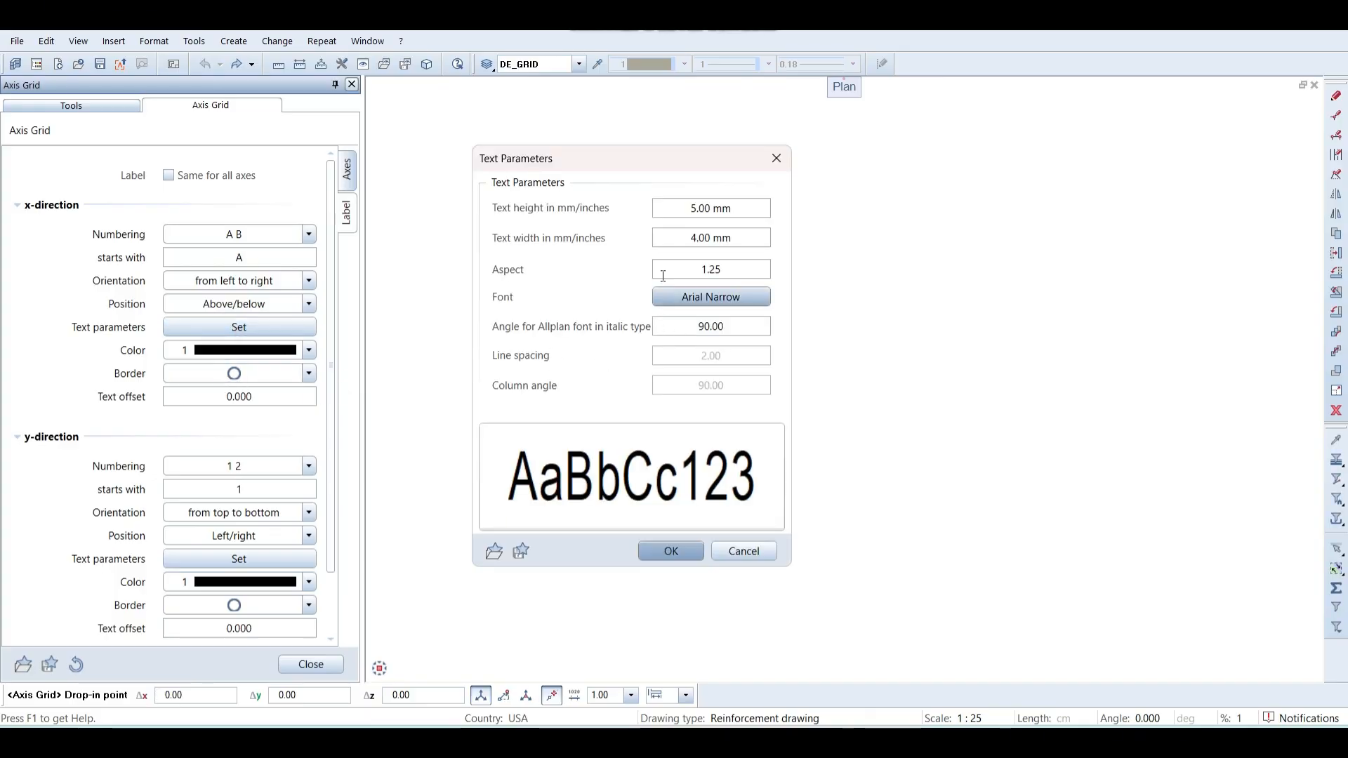
left_click_drag(663, 158, 690, 156)
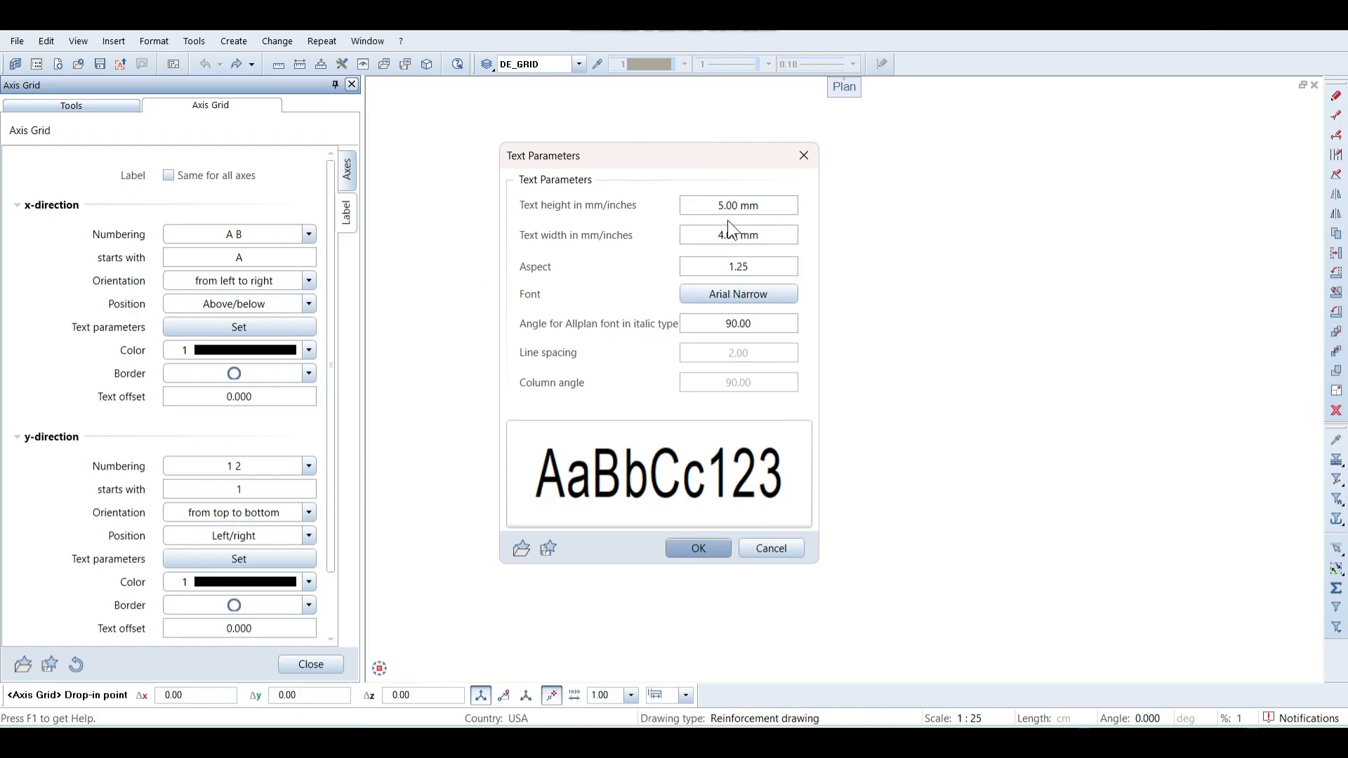
left_click(768, 203)
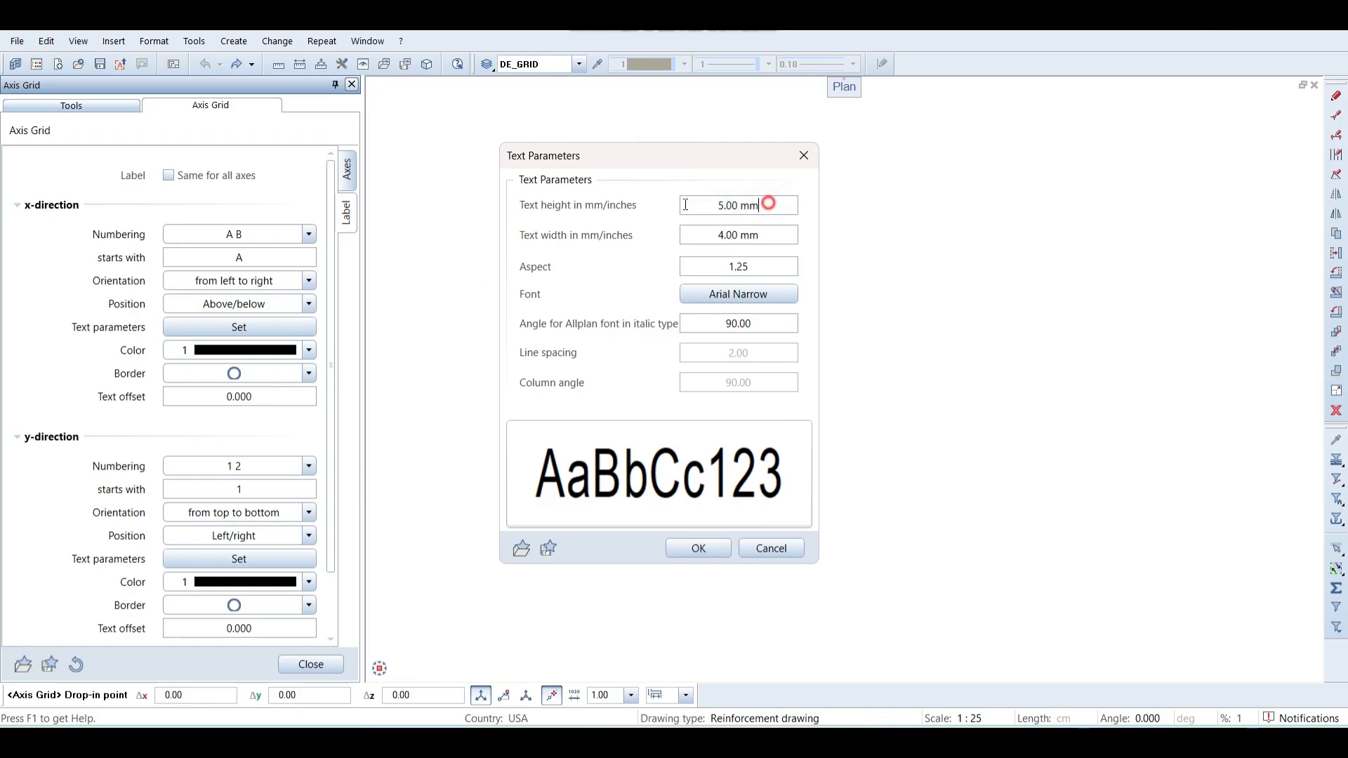
key("BackSpace")
key("BackSpace")
key("BackSpace")
key("BackSpace")
key("BackSpace")
key("BackSpace")
key("BackSpace")
type("100")
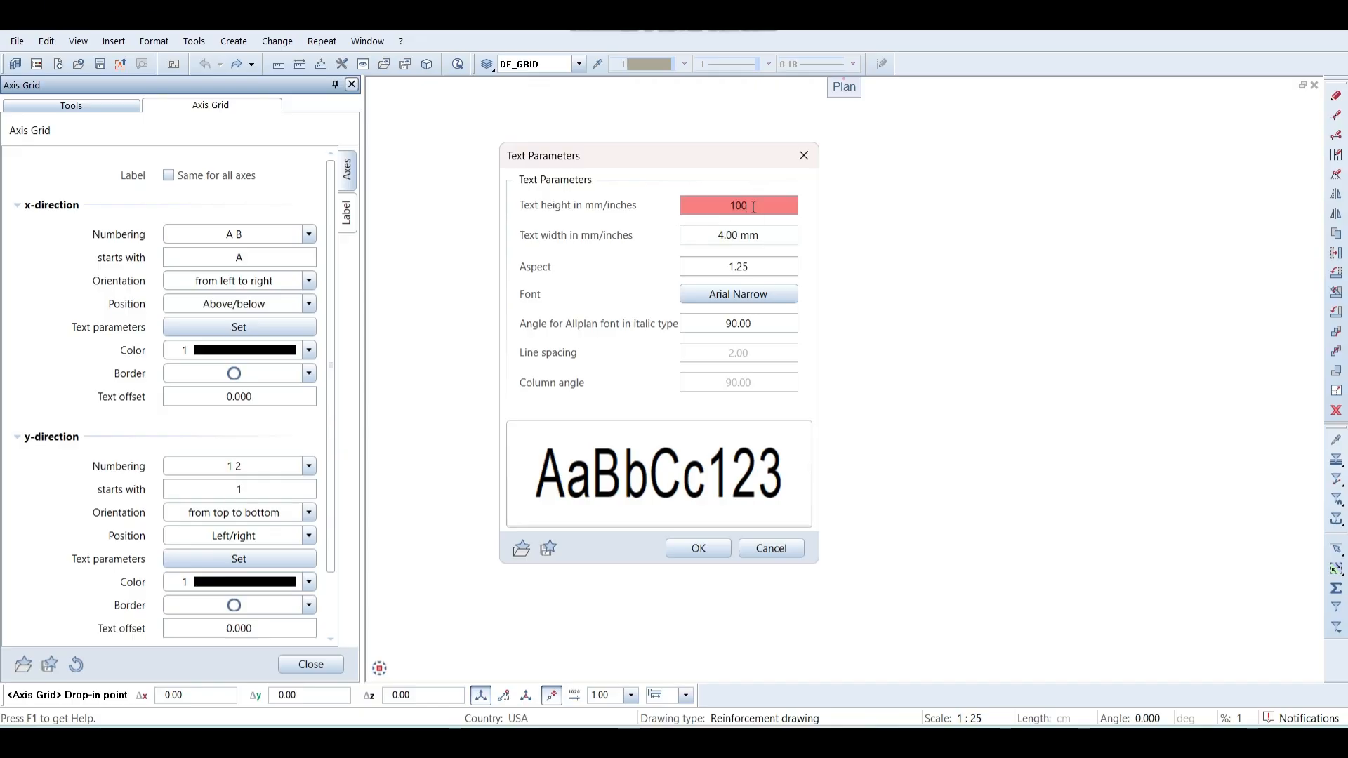
key("BackSpace")
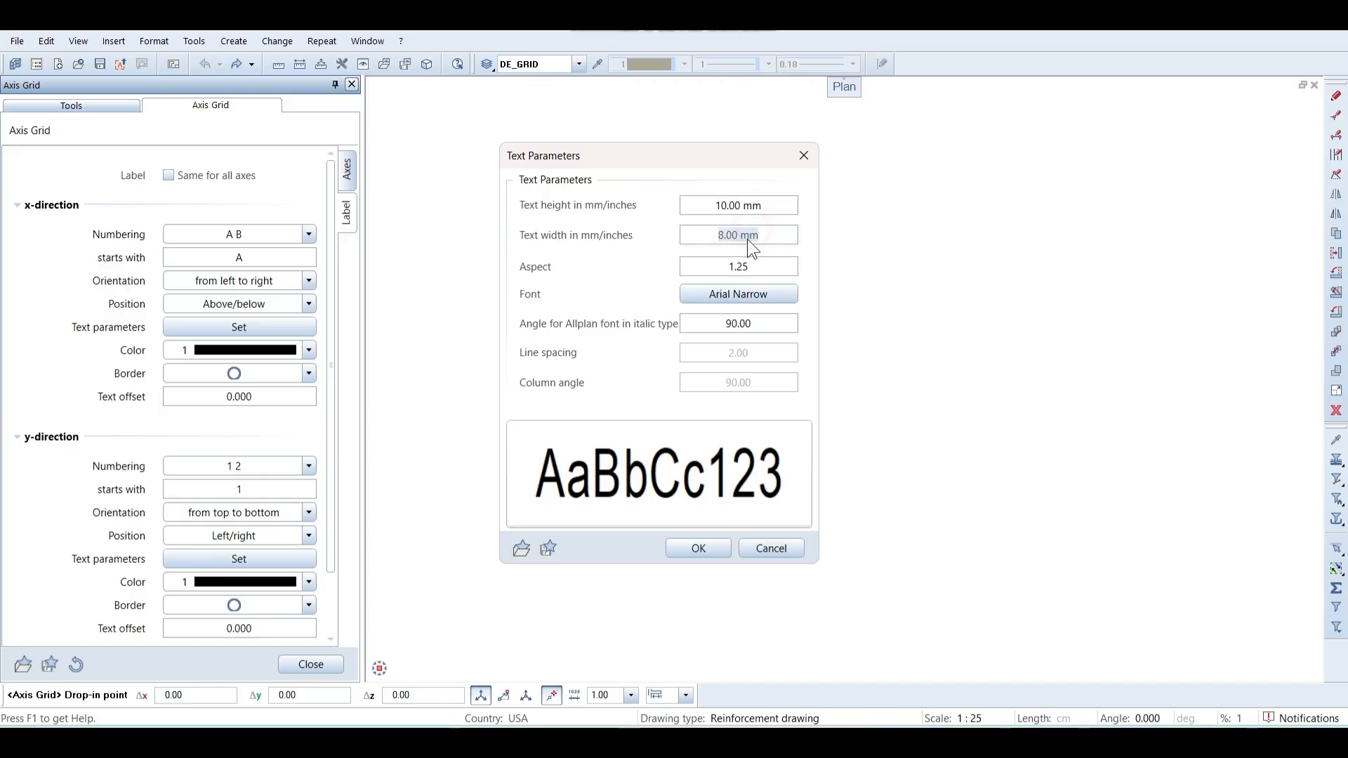
Keep Arial Narrow as the x-direction label font and apply the text parameters.
left_click(746, 293)
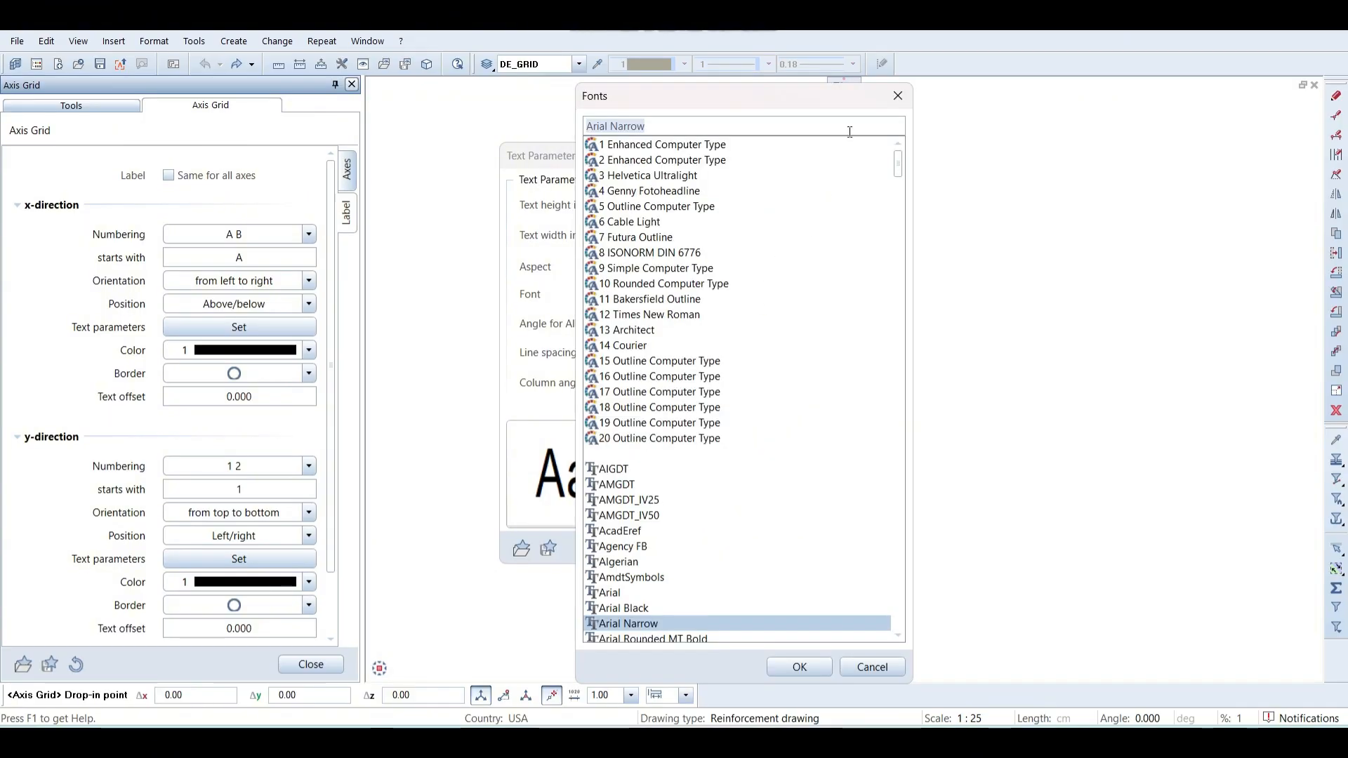
scroll(663, 461, "down", 4)
double_click(664, 439)
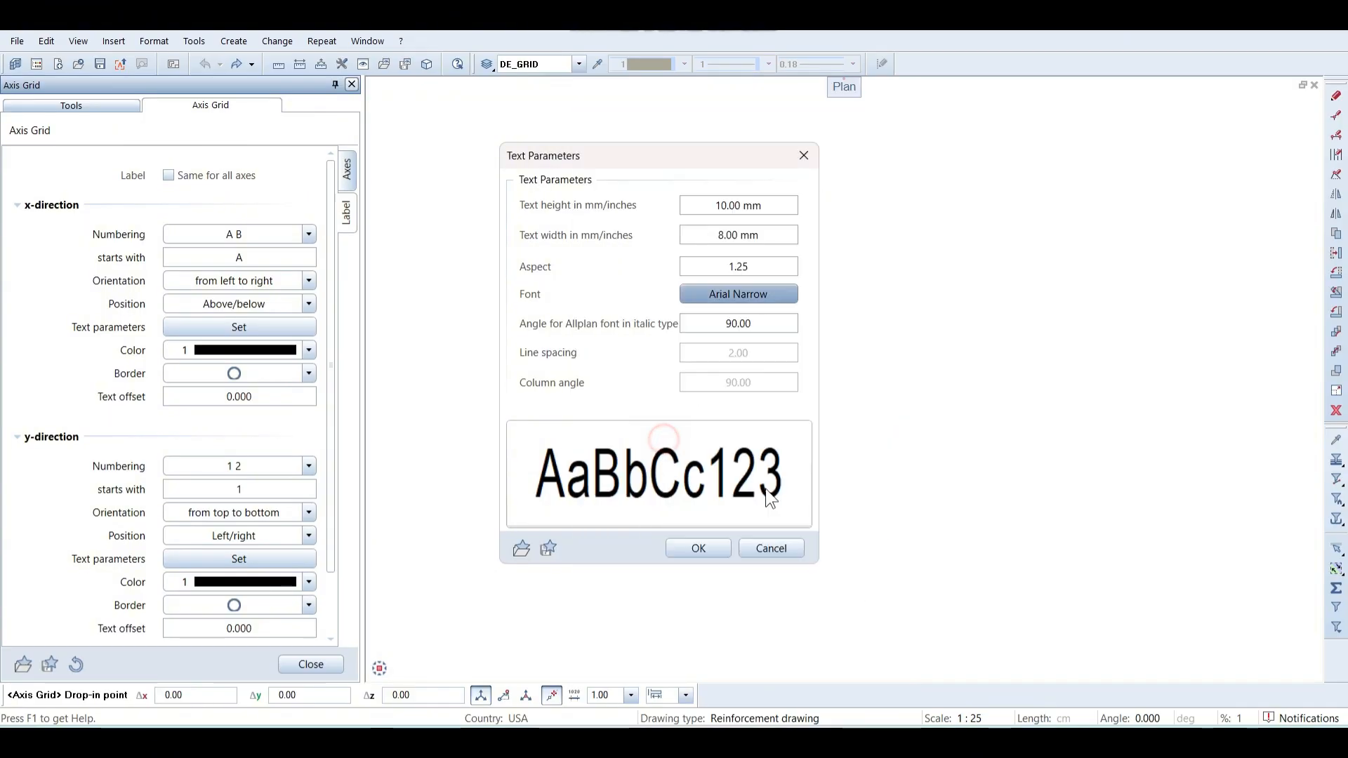
left_click(699, 548)
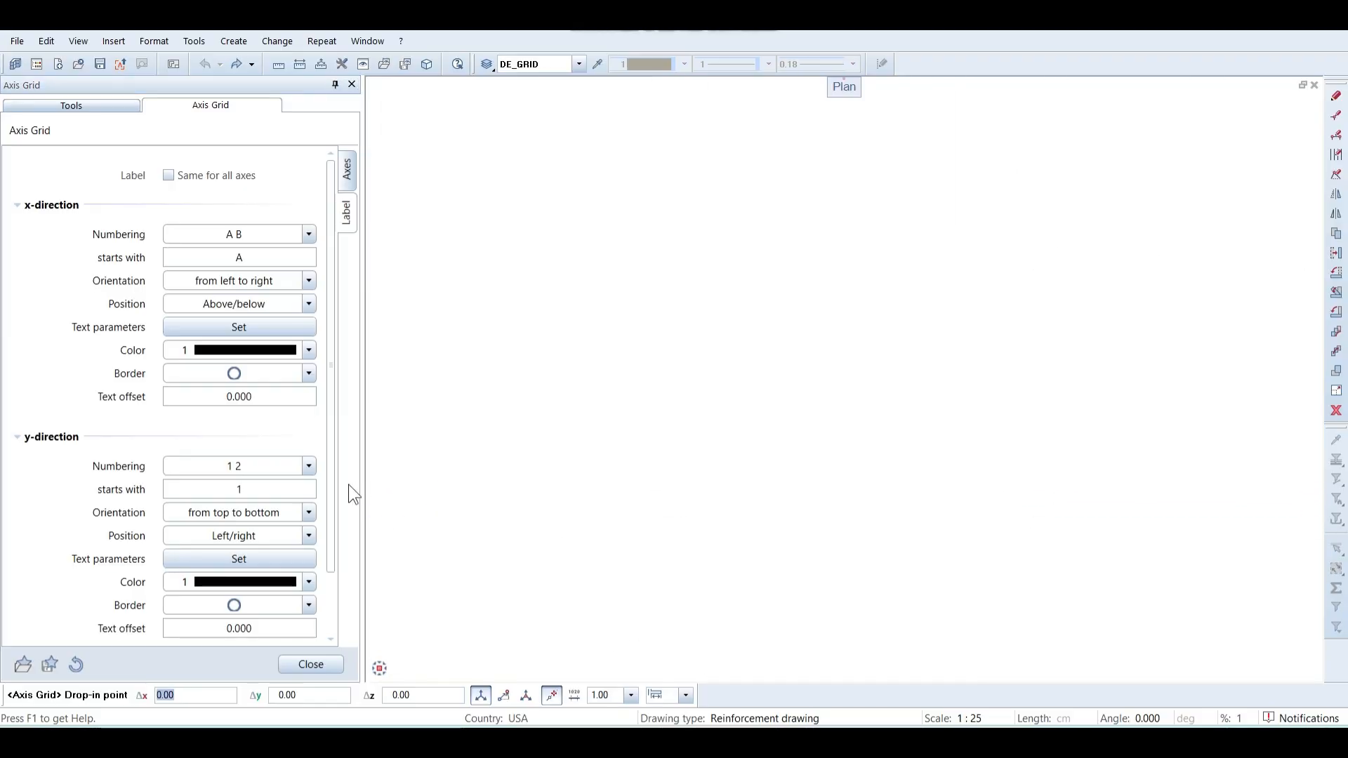
Set the text height of the y-direction axis labels to 10 mm and apply it.
left_click_drag(330, 470, 318, 552)
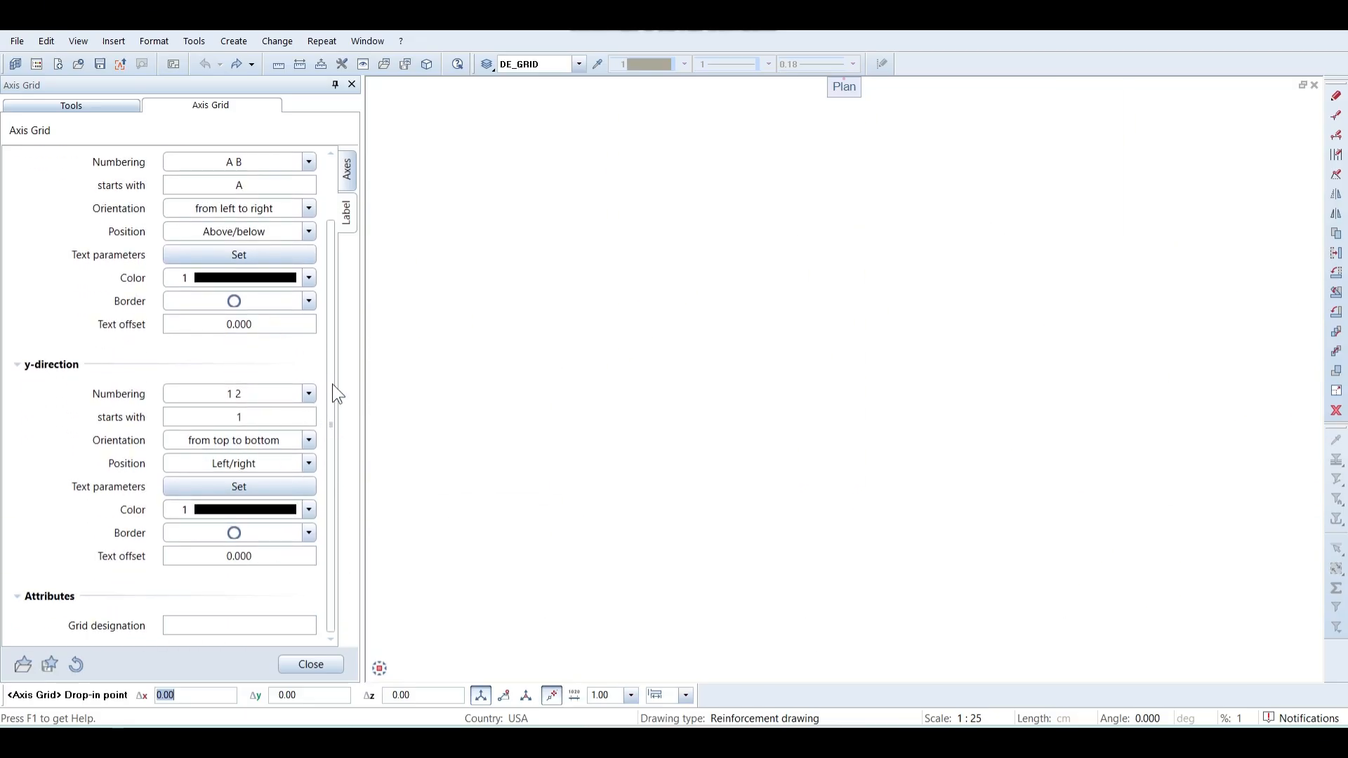
mouse_move(332, 385)
left_mouse_down()
mouse_move(341, 344)
mouse_move(336, 395)
left_mouse_up()
left_click(258, 398)
left_click(258, 399)
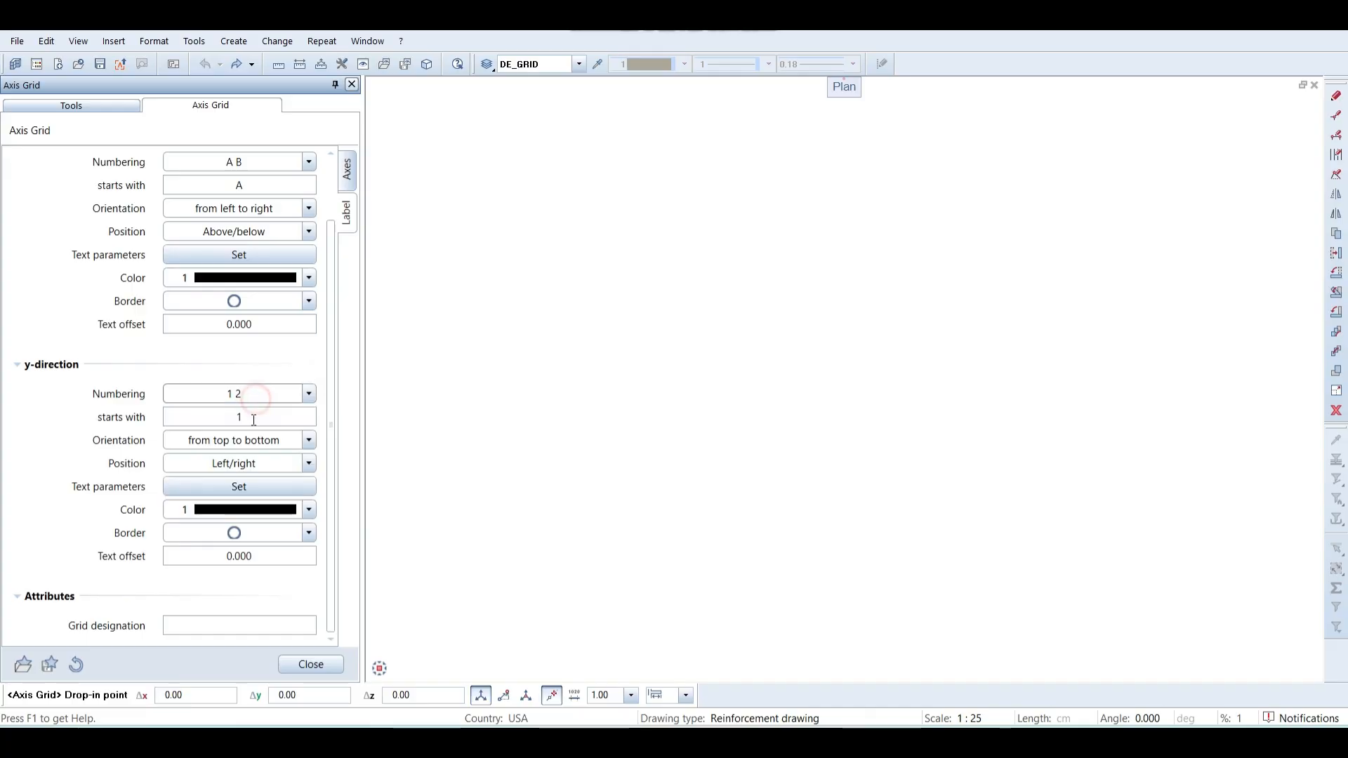
left_click(253, 418)
left_click(261, 484)
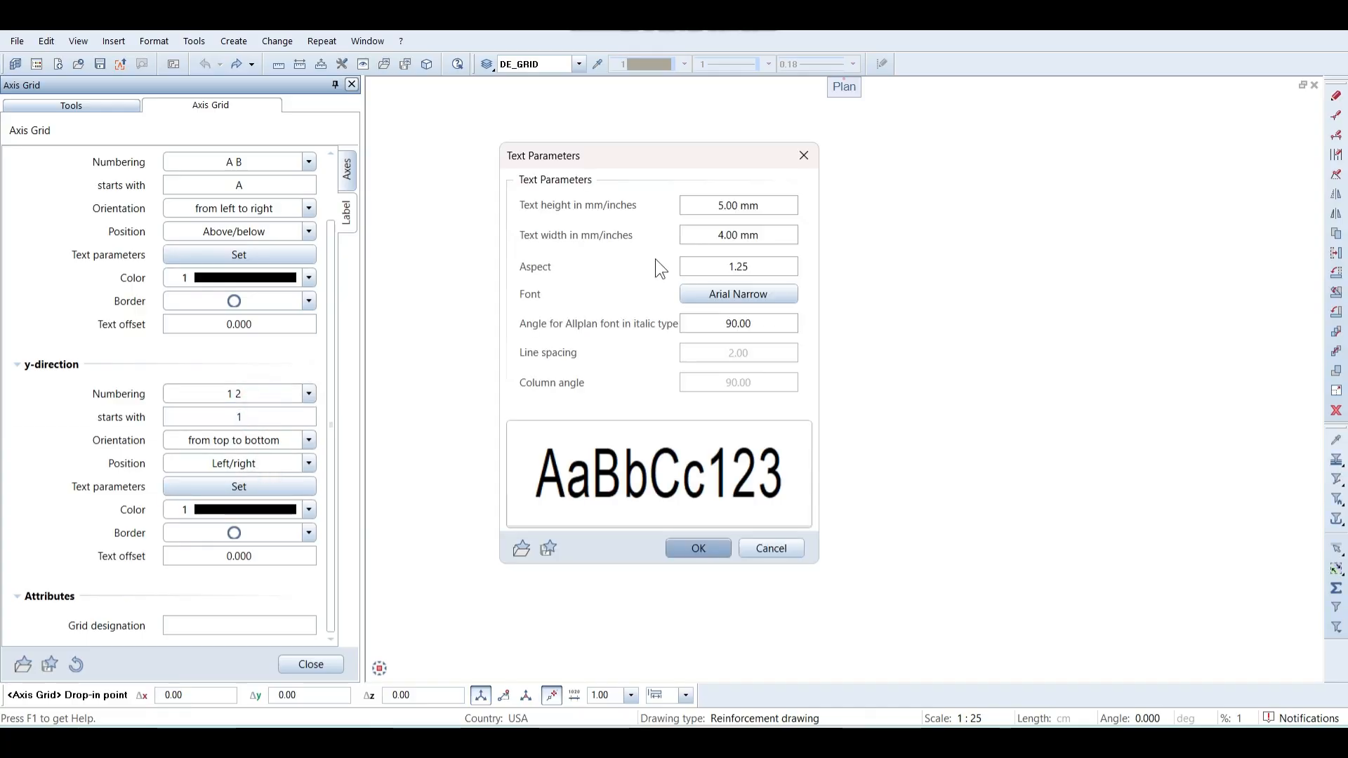
left_click(733, 208)
type("10")
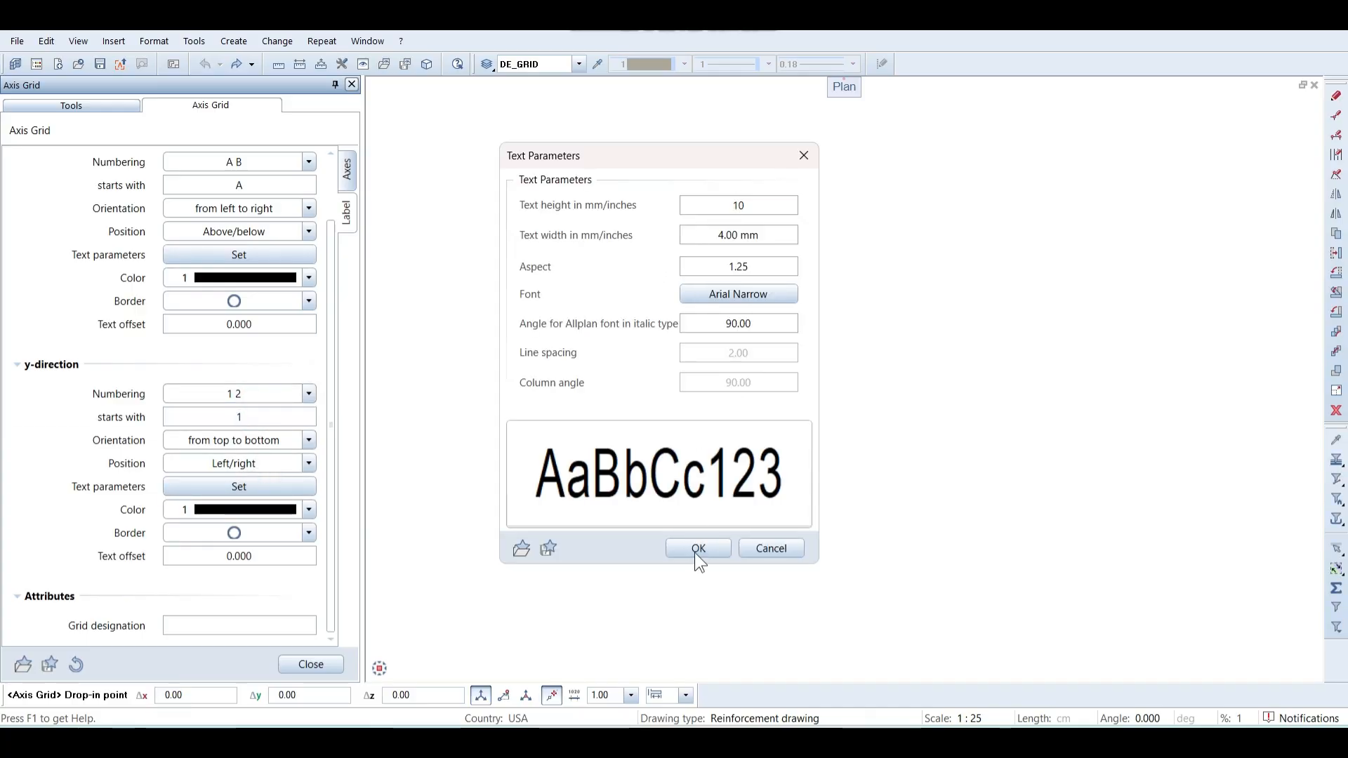
left_click(698, 548)
Place the axis grid at a free drop-in point in the plan and finish the Axis Grid command.
scroll(695, 548, "down", 4)
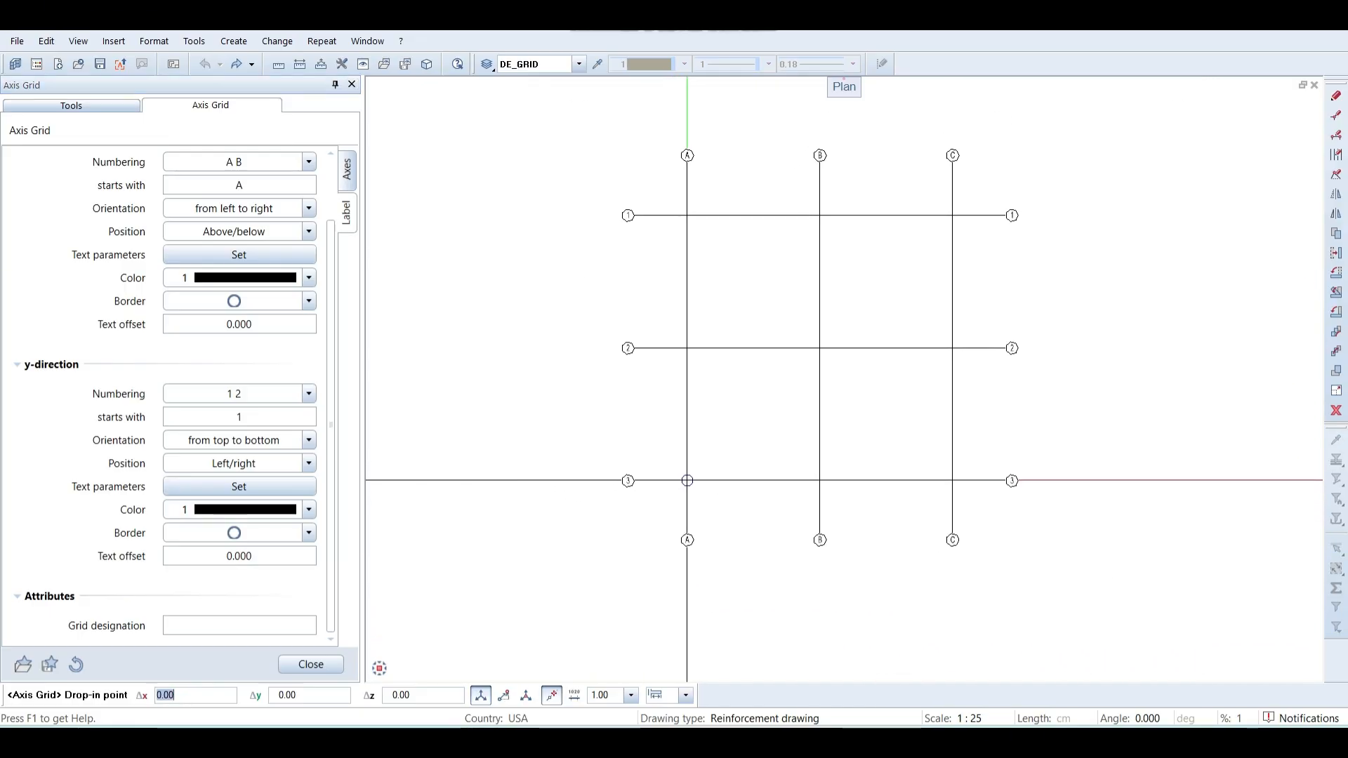
left_click(672, 491)
scroll(682, 473, "up", 1)
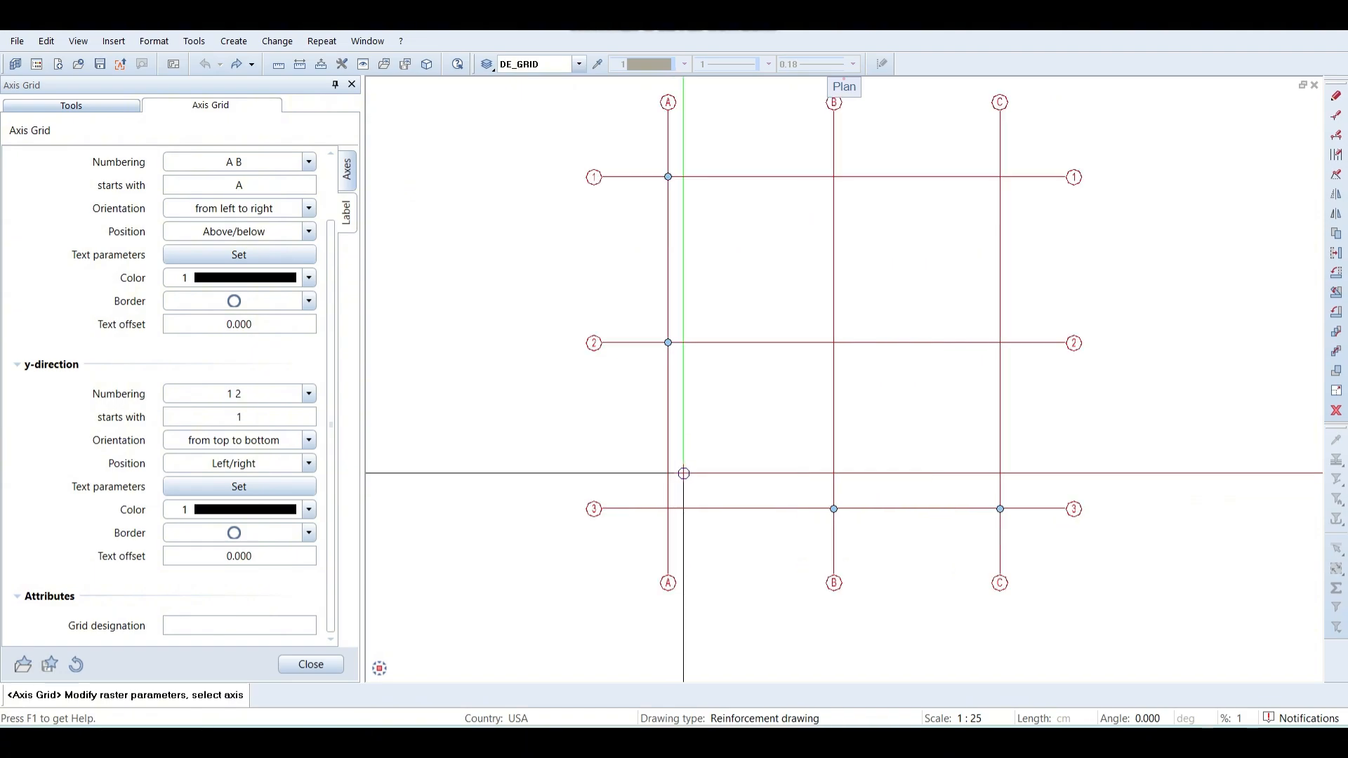
middle_click_drag(762, 438, 710, 466)
key("Escape")
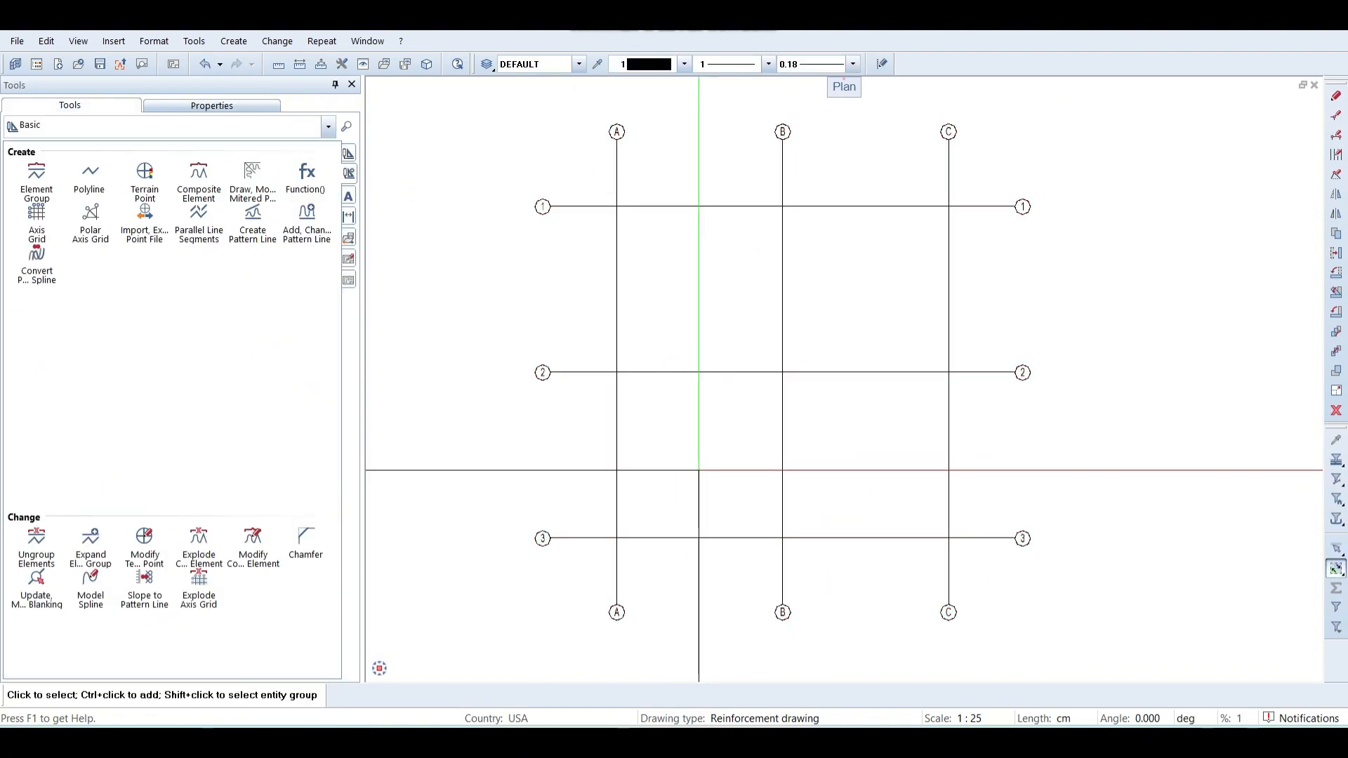
Try drawing scales of 1:50, 1:25 and 1:100 to compare how large the axis labels display.
left_click(983, 716)
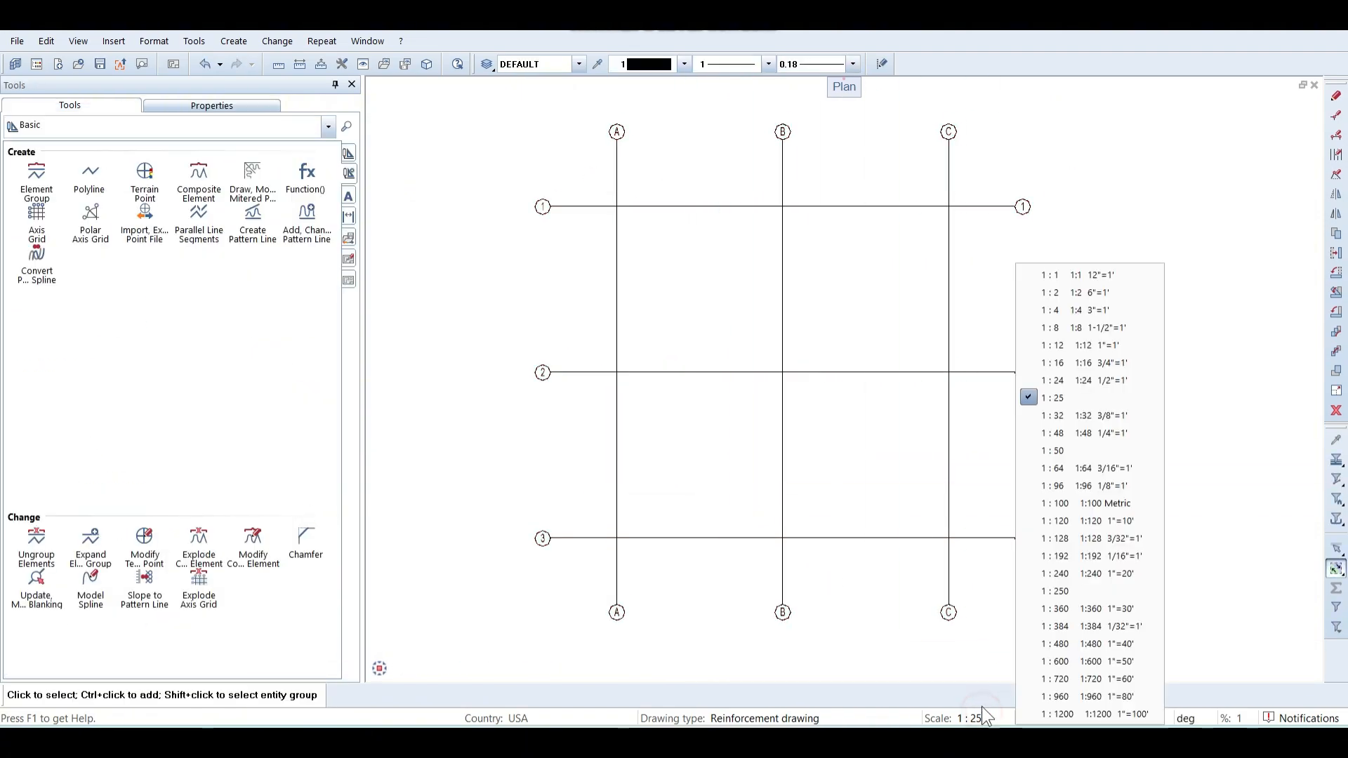
left_click(1046, 457)
left_click(968, 717)
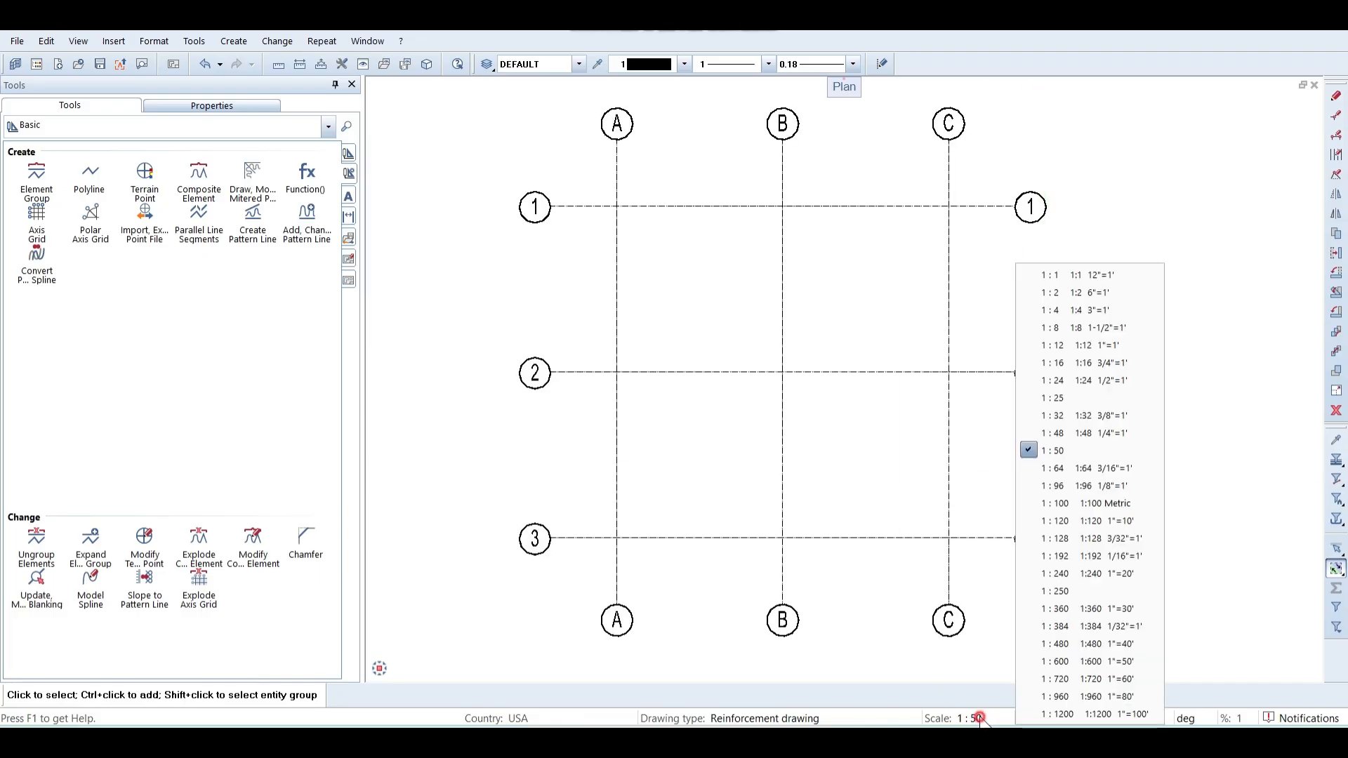
left_click(1042, 395)
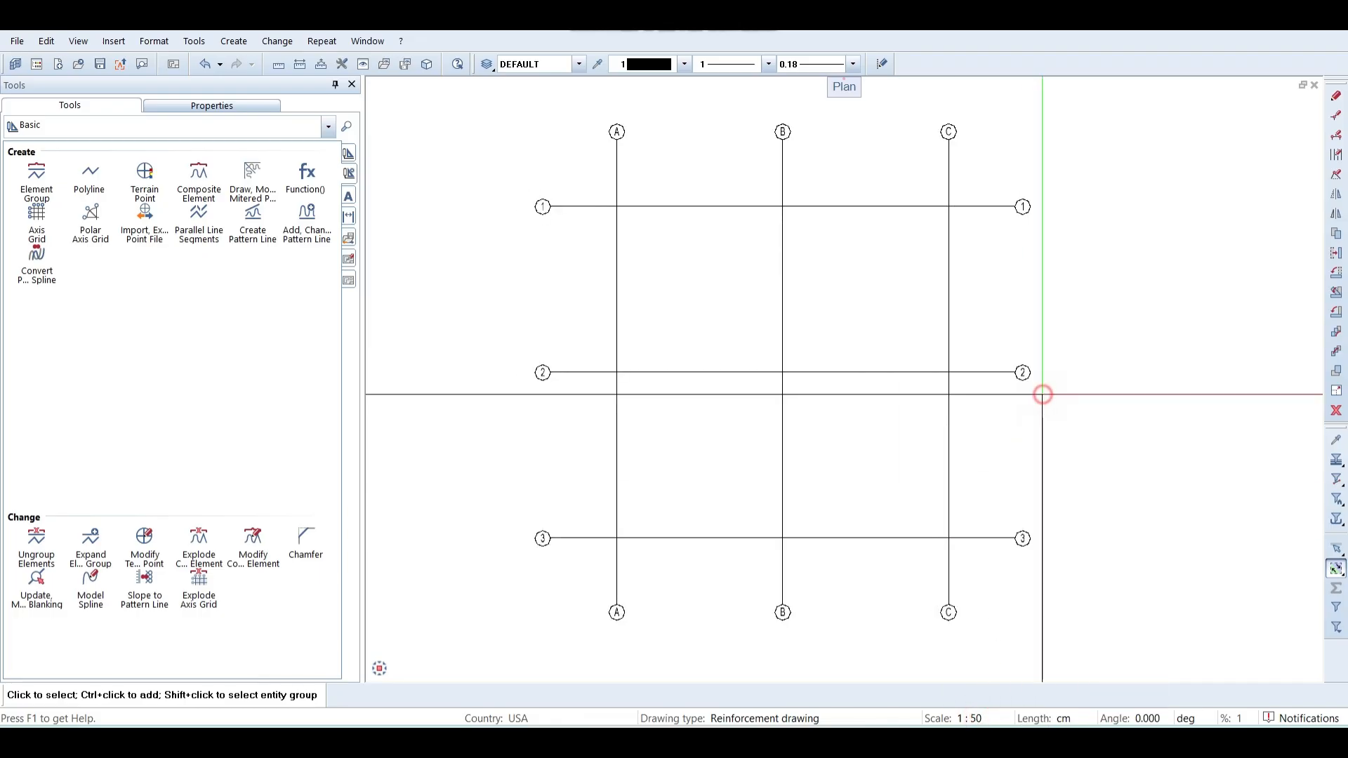
left_click(968, 717)
left_click(1057, 503)
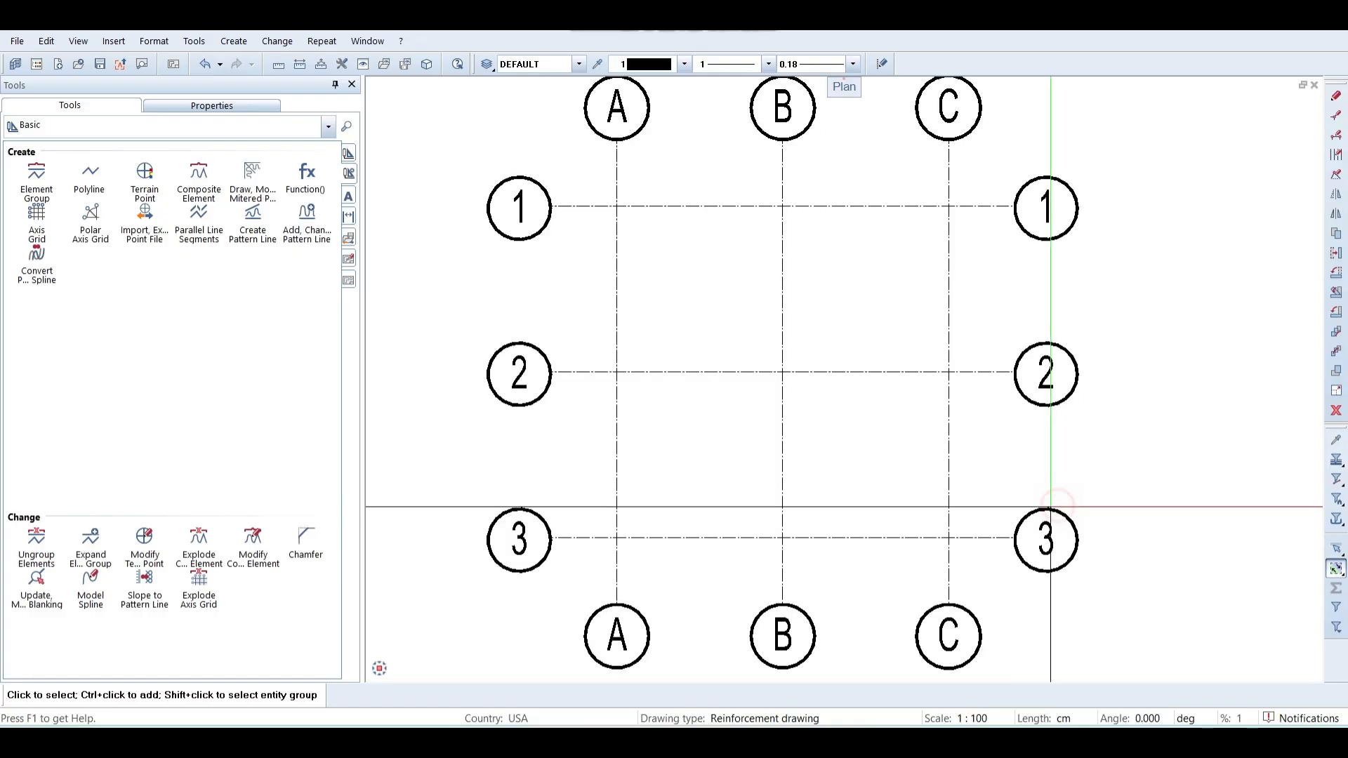
scroll(1050, 503, "down", 3)
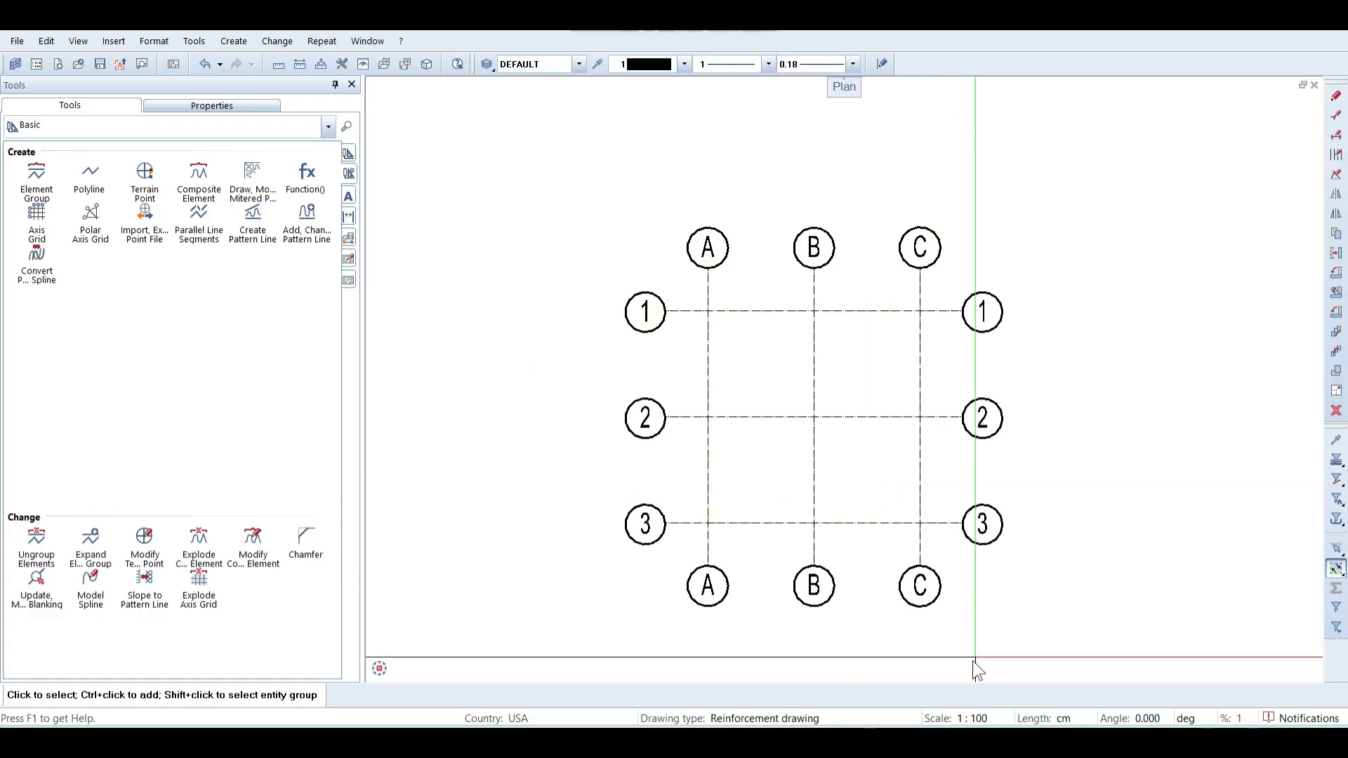
Set the drawing scale to 1:50.
left_click(969, 718)
left_click(1049, 447)
scroll(890, 446, "up", 1)
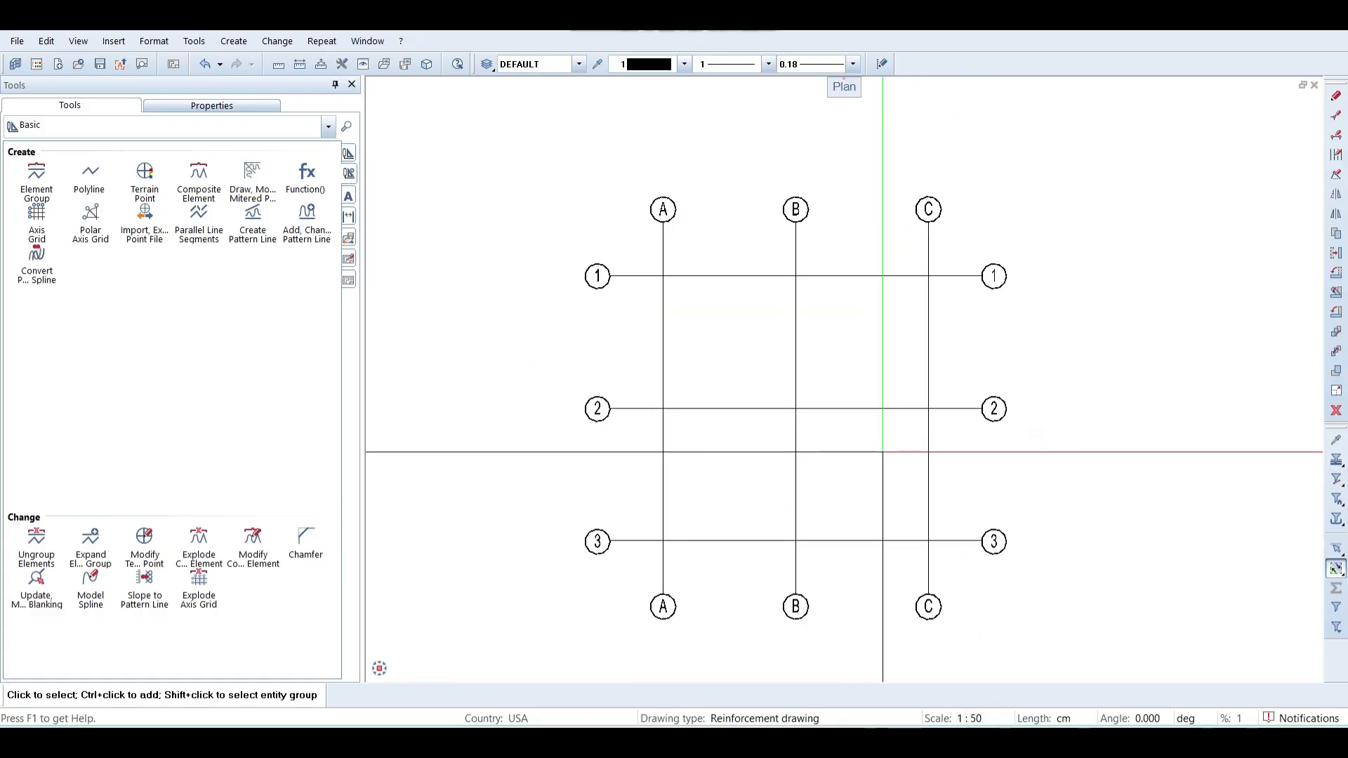
Open the placed axis grid for modification, review its axis and label settings, and leave them as they are.
middle_click_drag(881, 451, 828, 440)
double_click(740, 398)
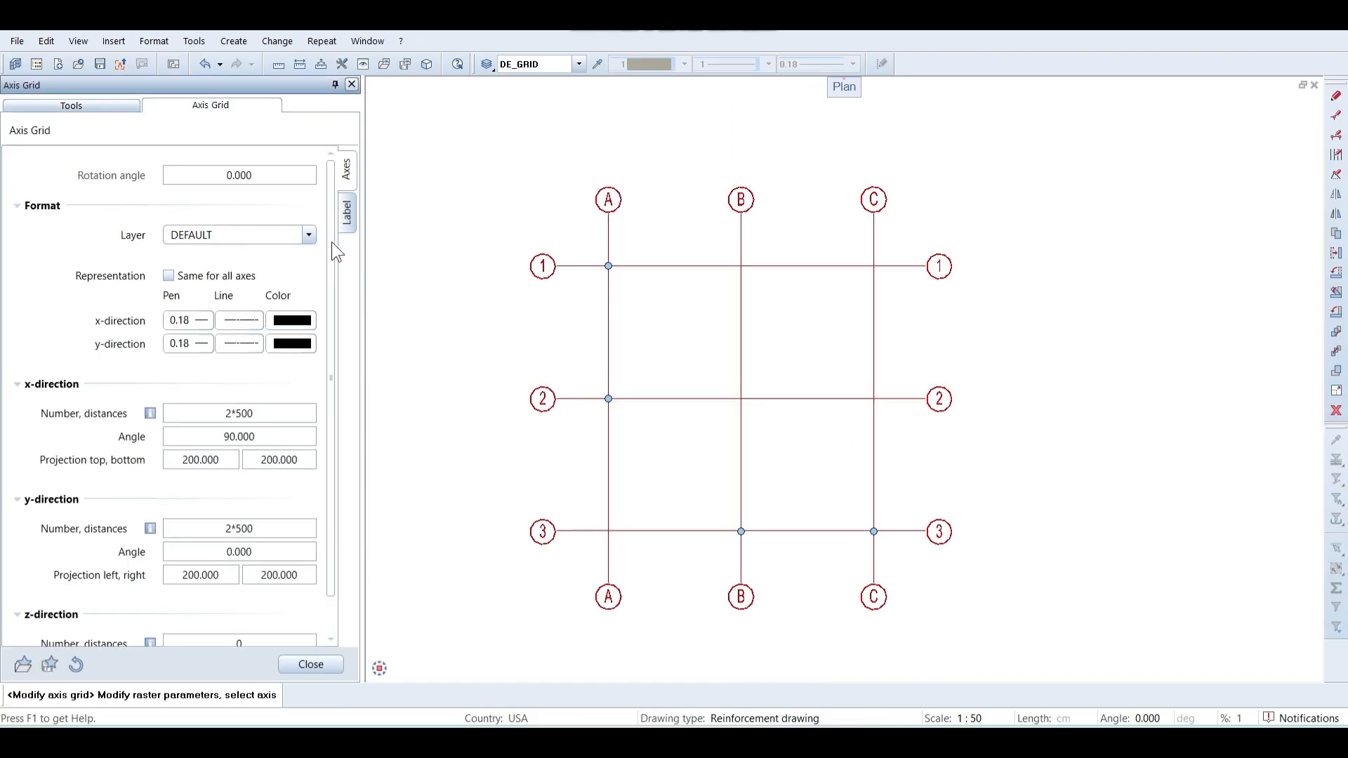
scroll(331, 242, "down", 2)
left_click(345, 212)
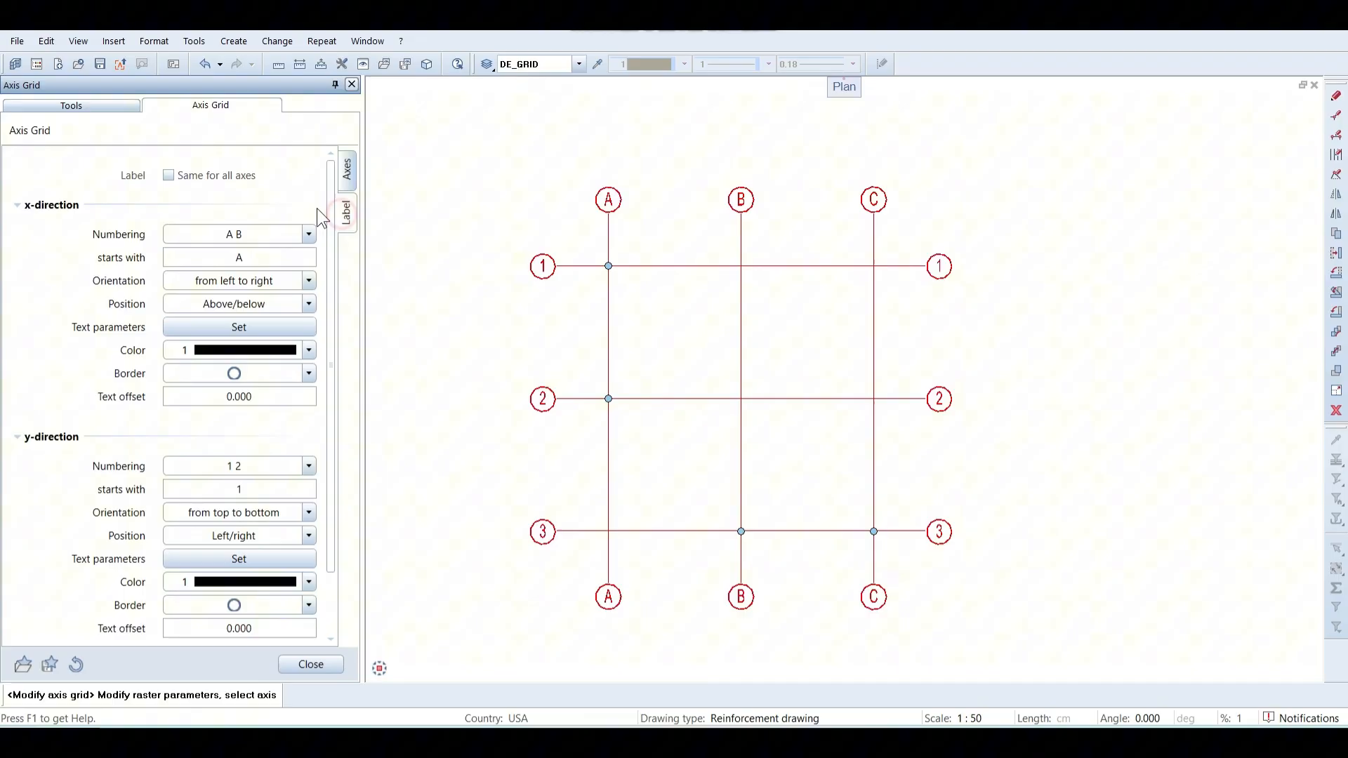
left_click(98, 105)
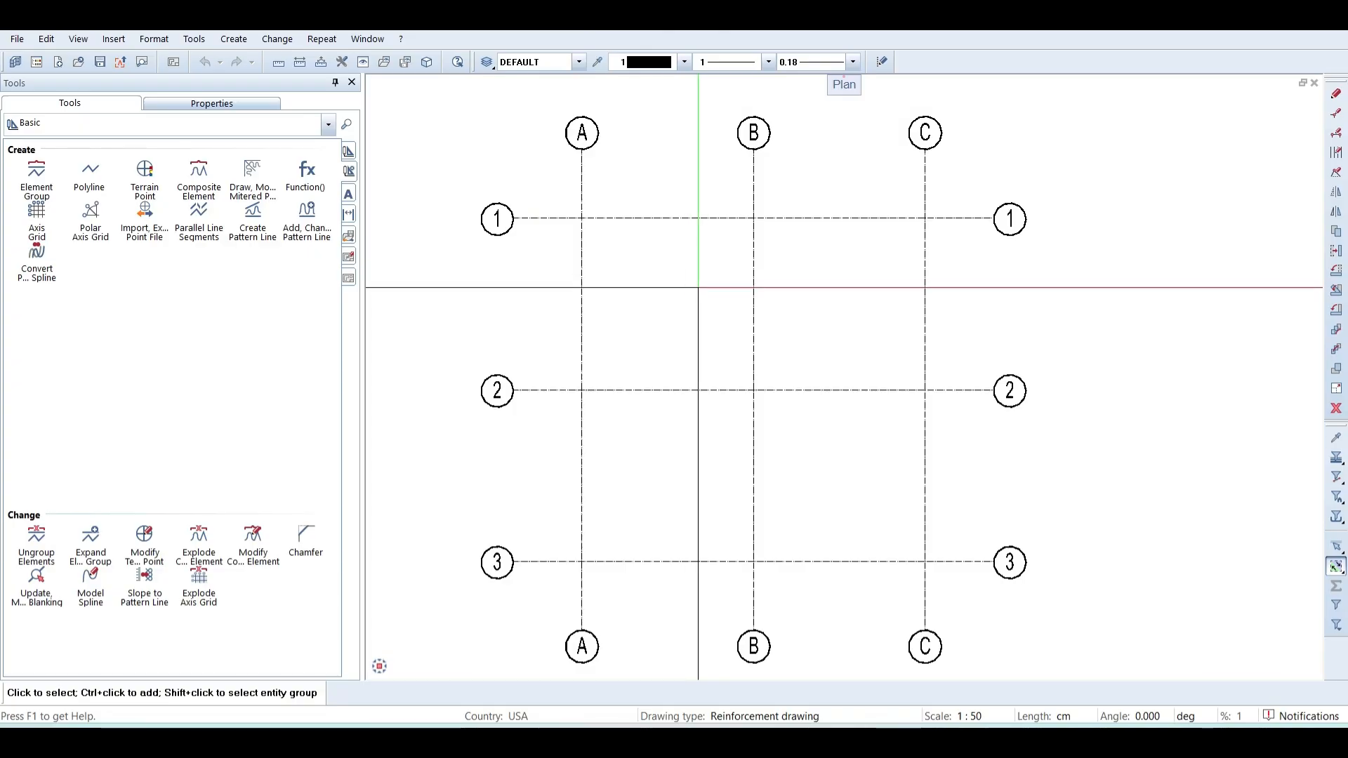
Make drawing file 202 3D Model - Block Foundation current, with drawing file 2 Axis open in the background.
left_click(37, 62)
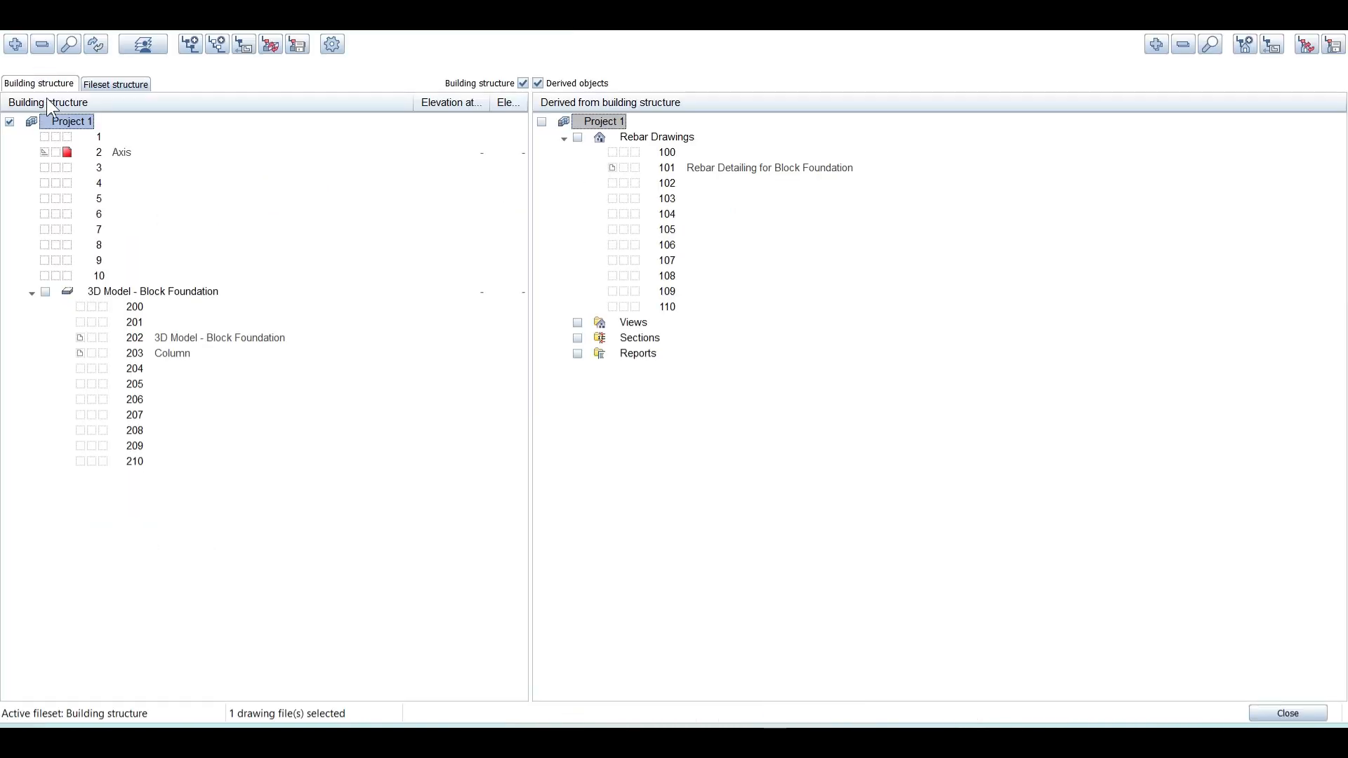
left_click(67, 152)
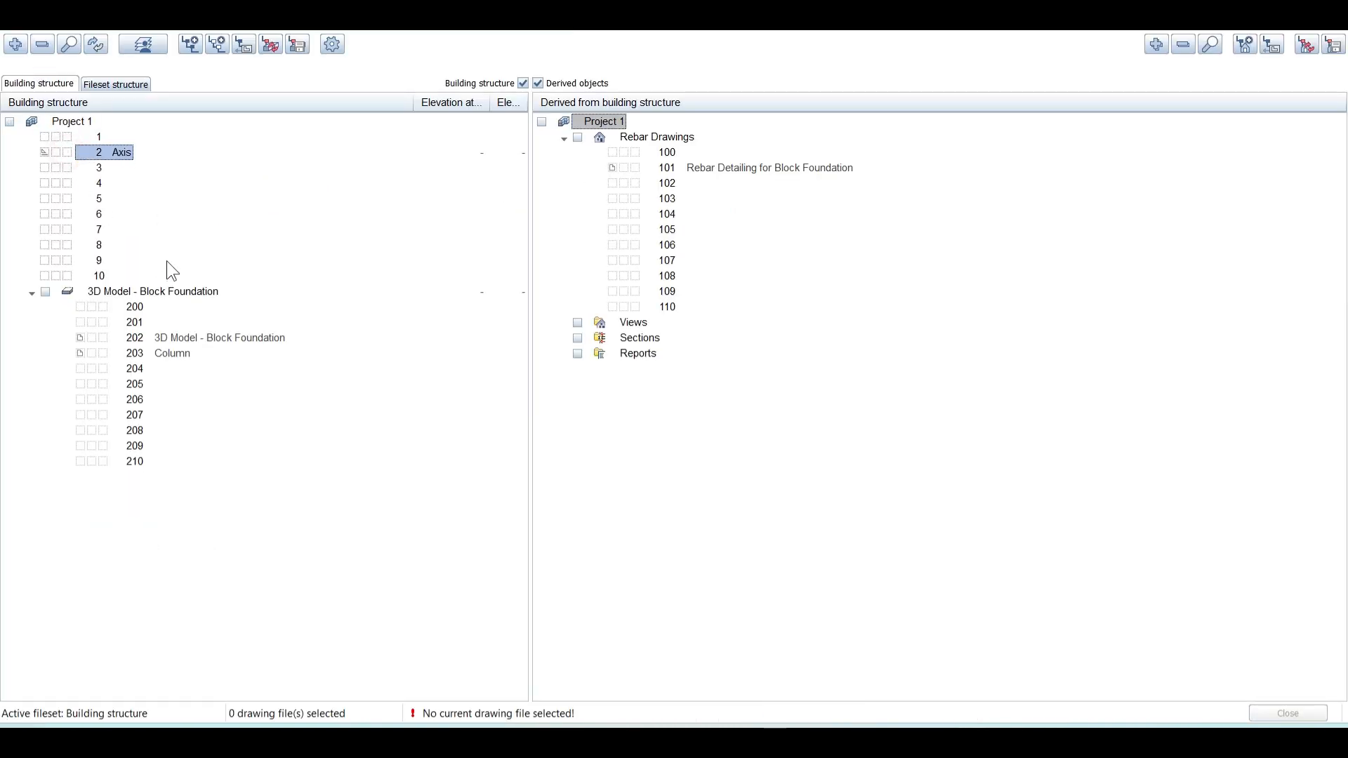
left_click(176, 340)
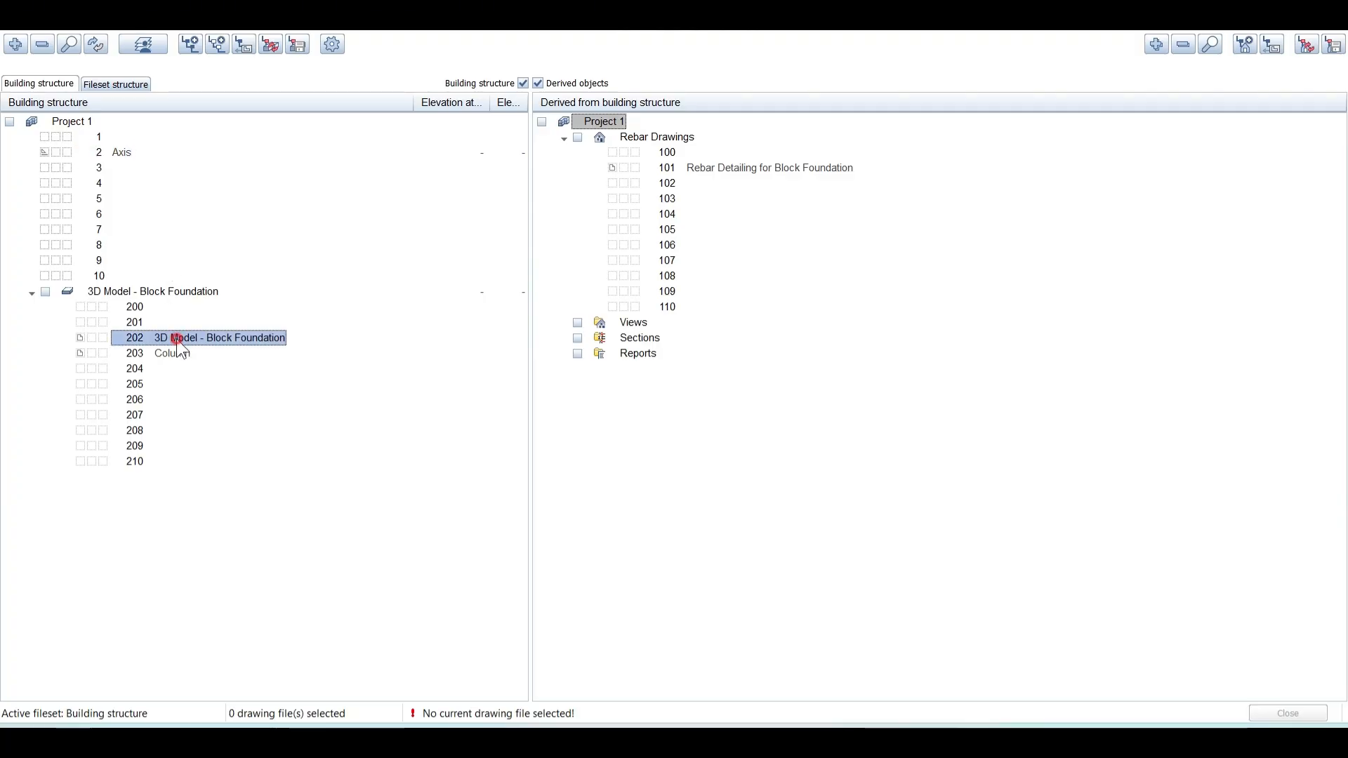
left_click(103, 338)
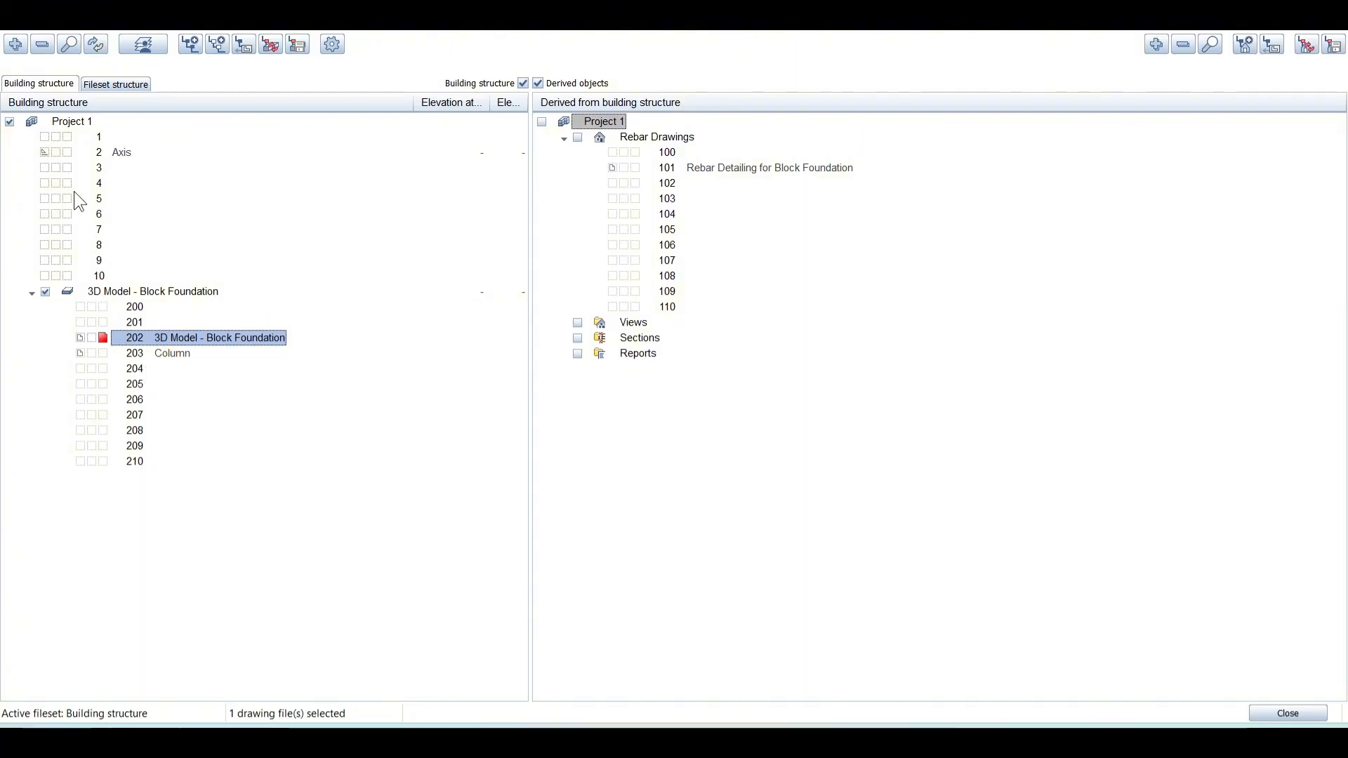
left_click(55, 153)
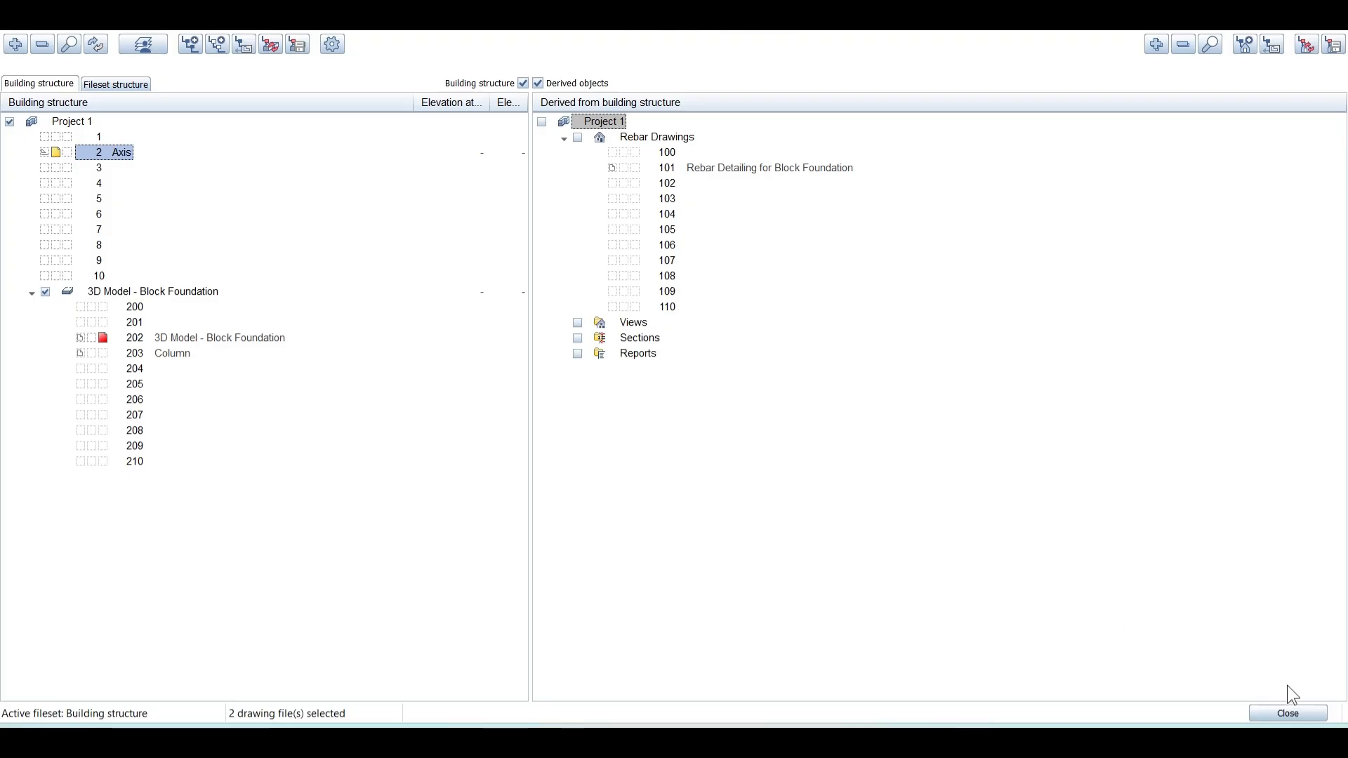
left_click(1289, 713)
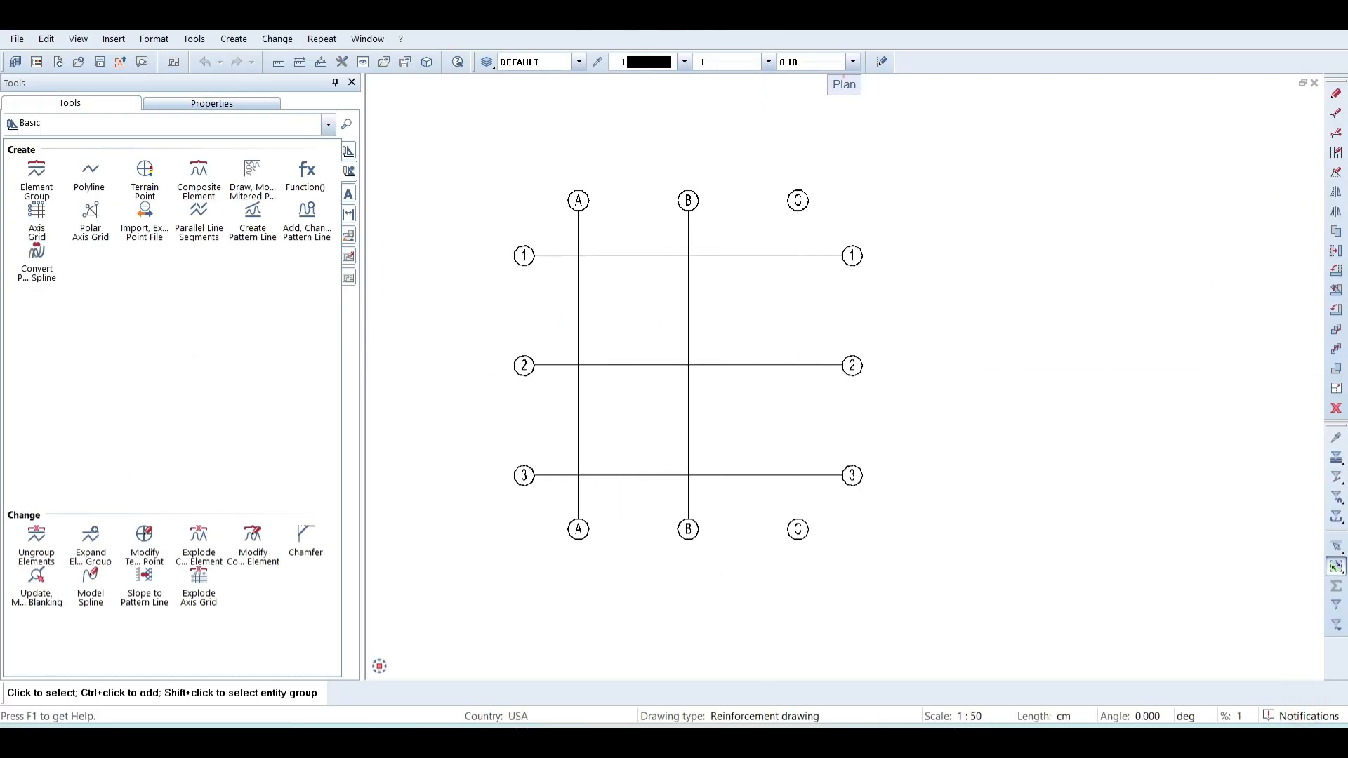
Start a square block foundation from the Architecture components, with a side length of 200 cm and a thickness of 50 cm.
left_click(58, 34)
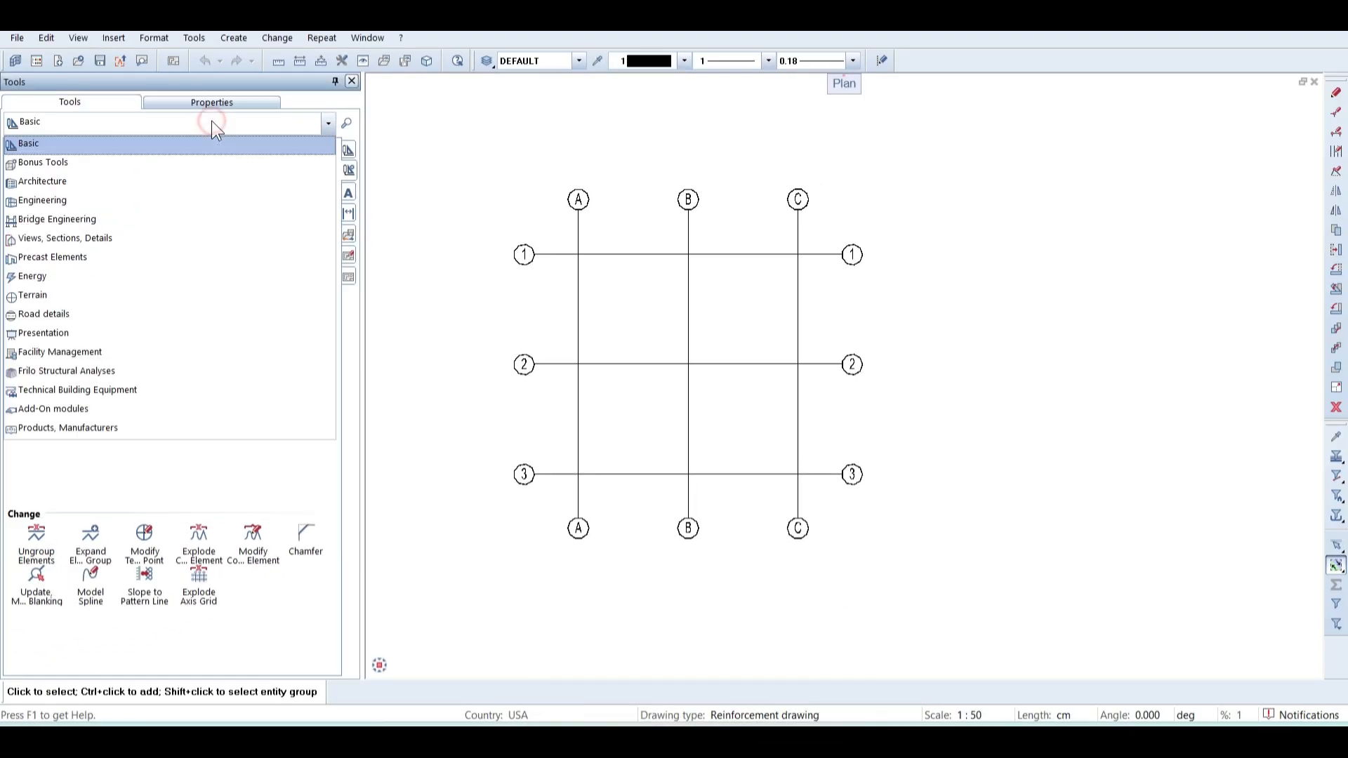
left_click(111, 178)
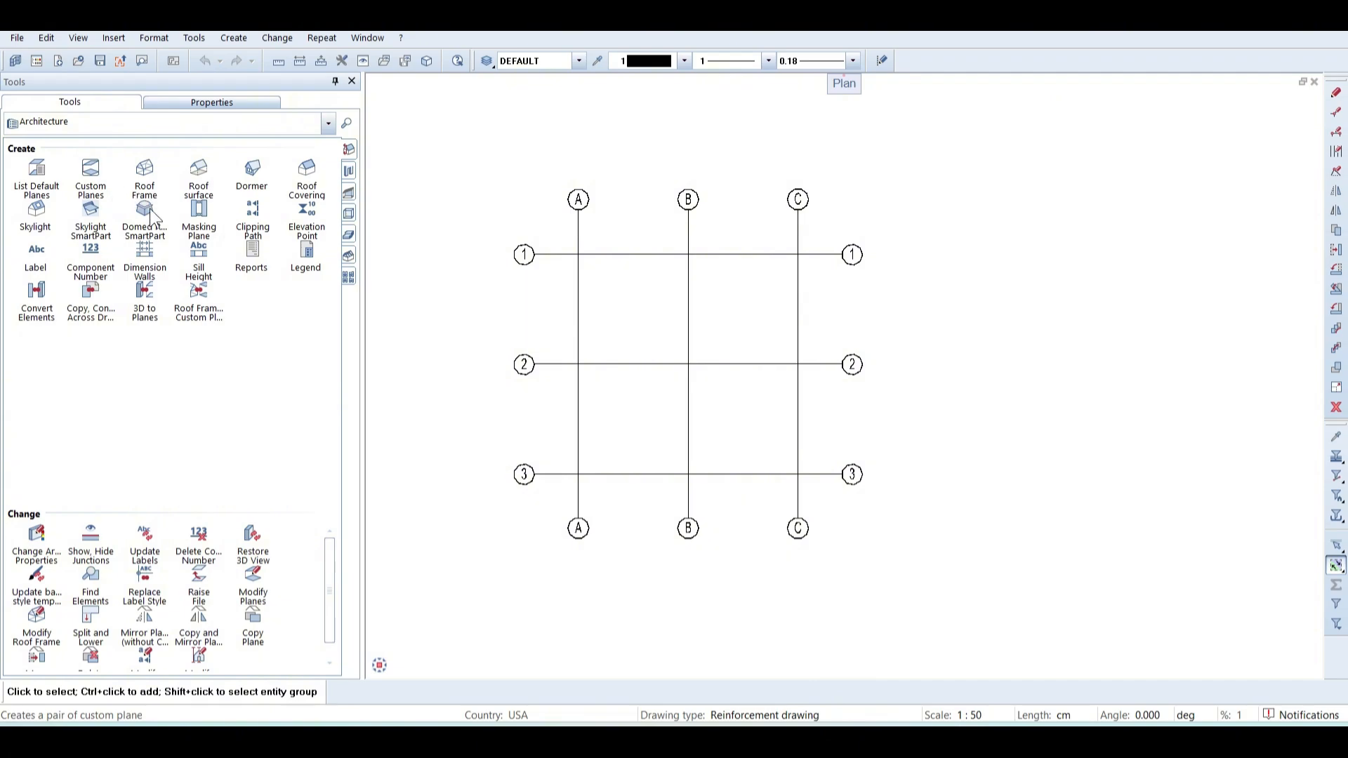
left_click(350, 174)
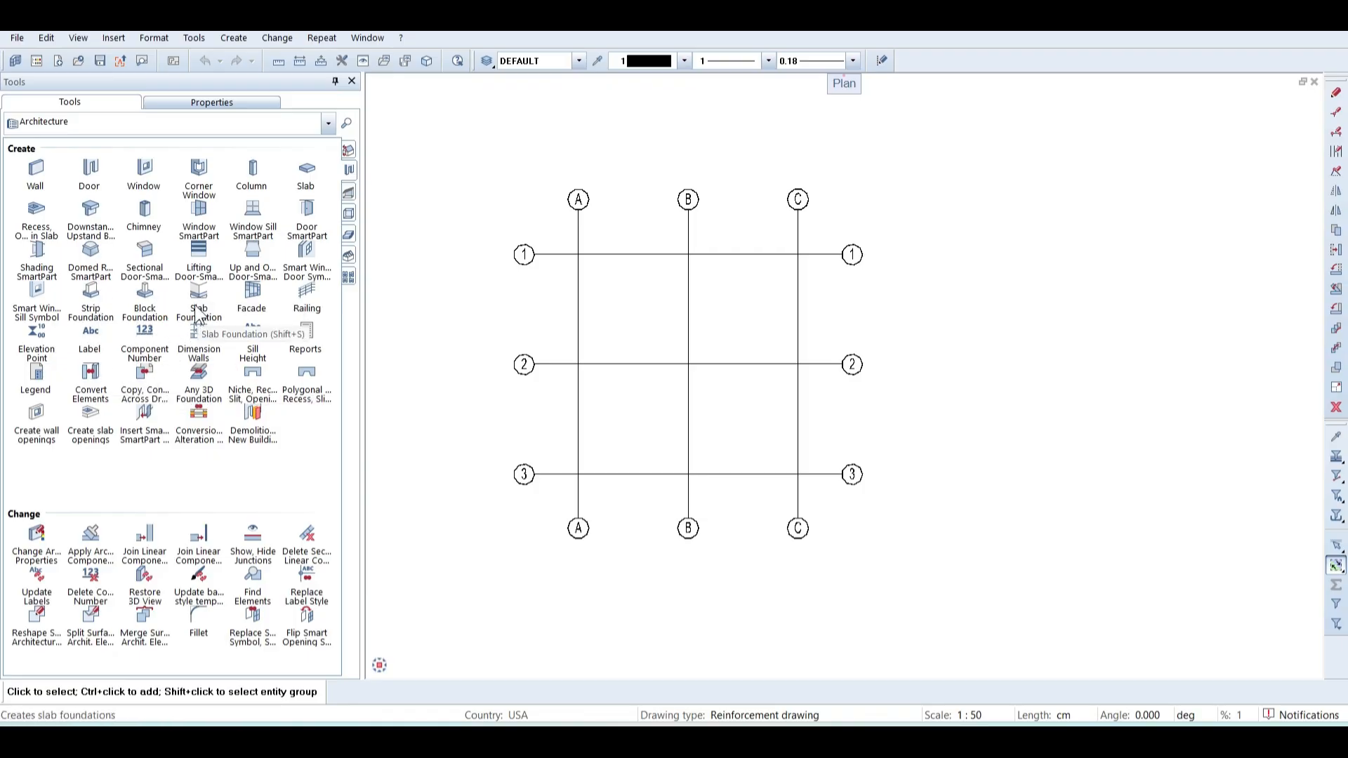
left_click(148, 302)
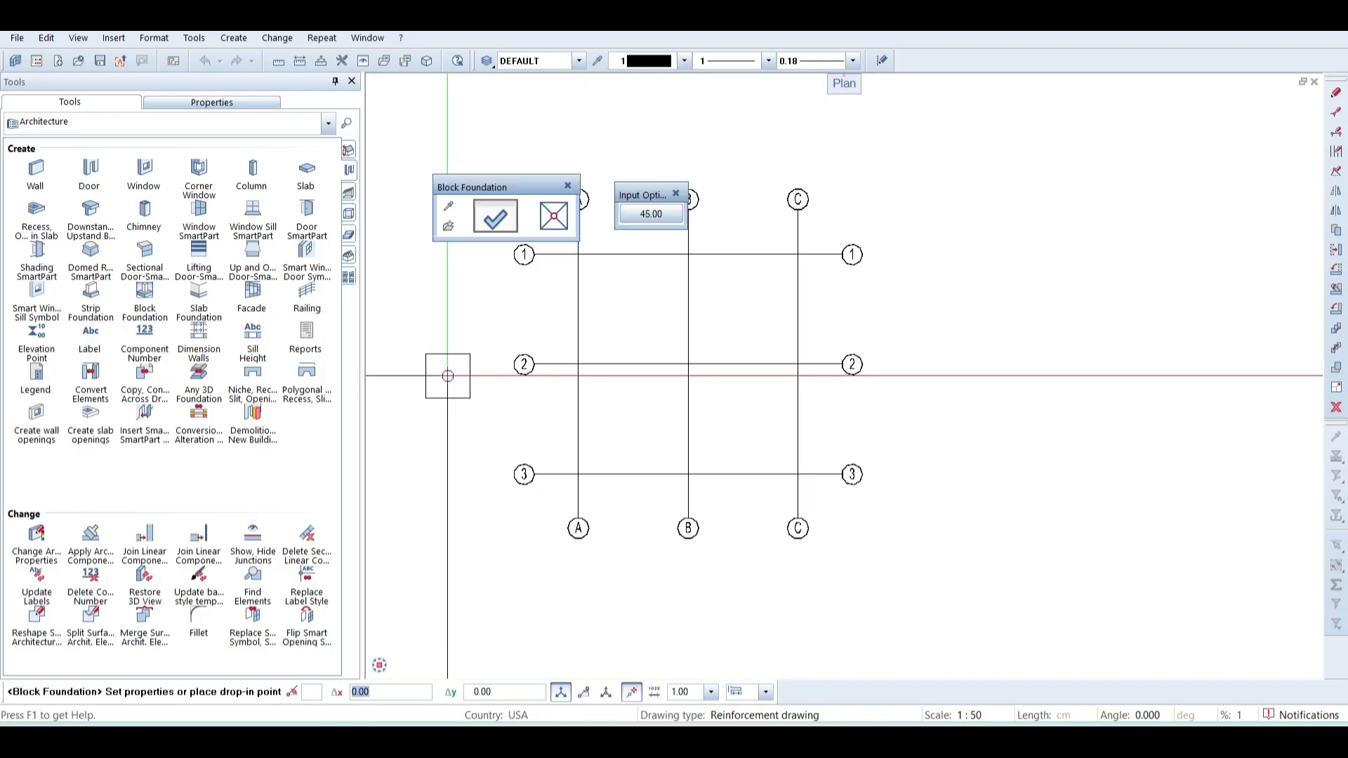
left_click(495, 217)
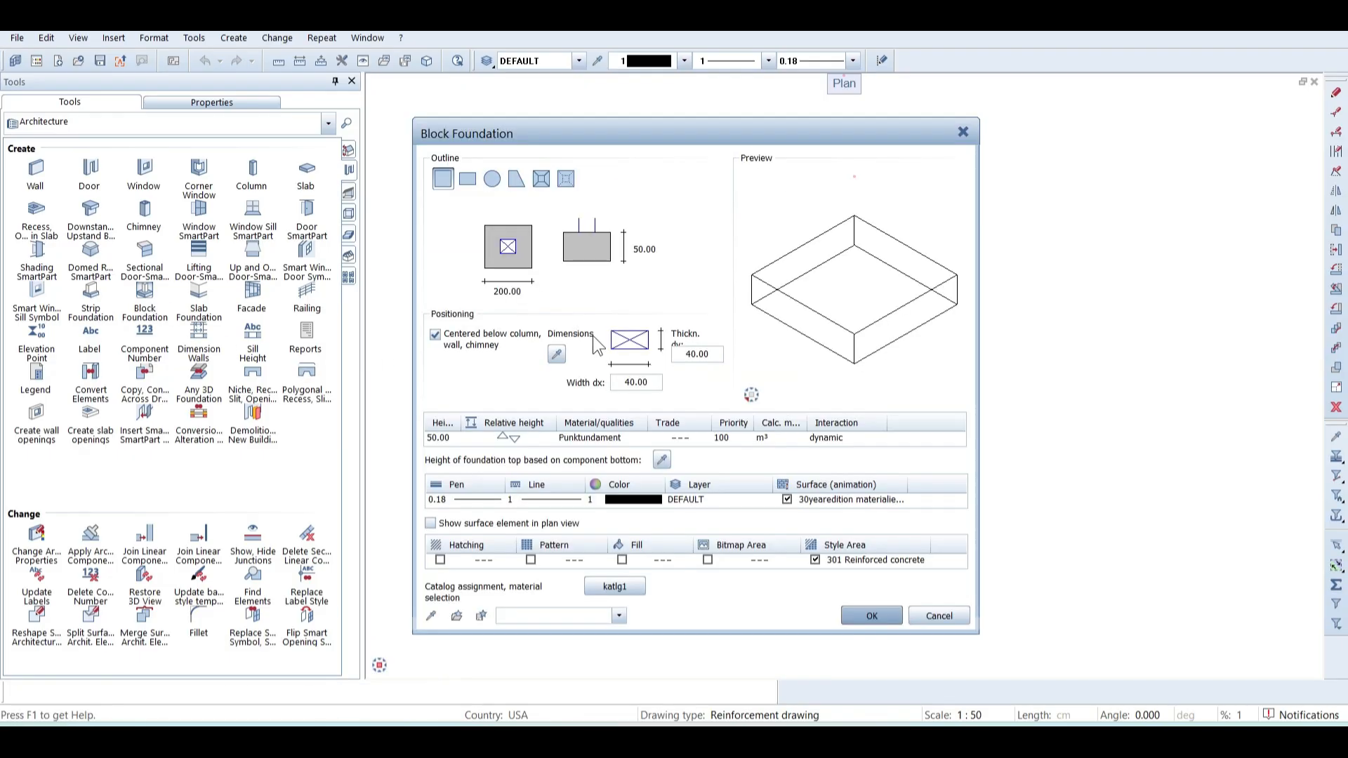
left_click(517, 294)
type("2")
left_click(644, 249)
left_click(649, 249)
Define the foundation's custom elevations as -321 cm for the top level and -371 cm for the bottom level.
left_click(500, 439)
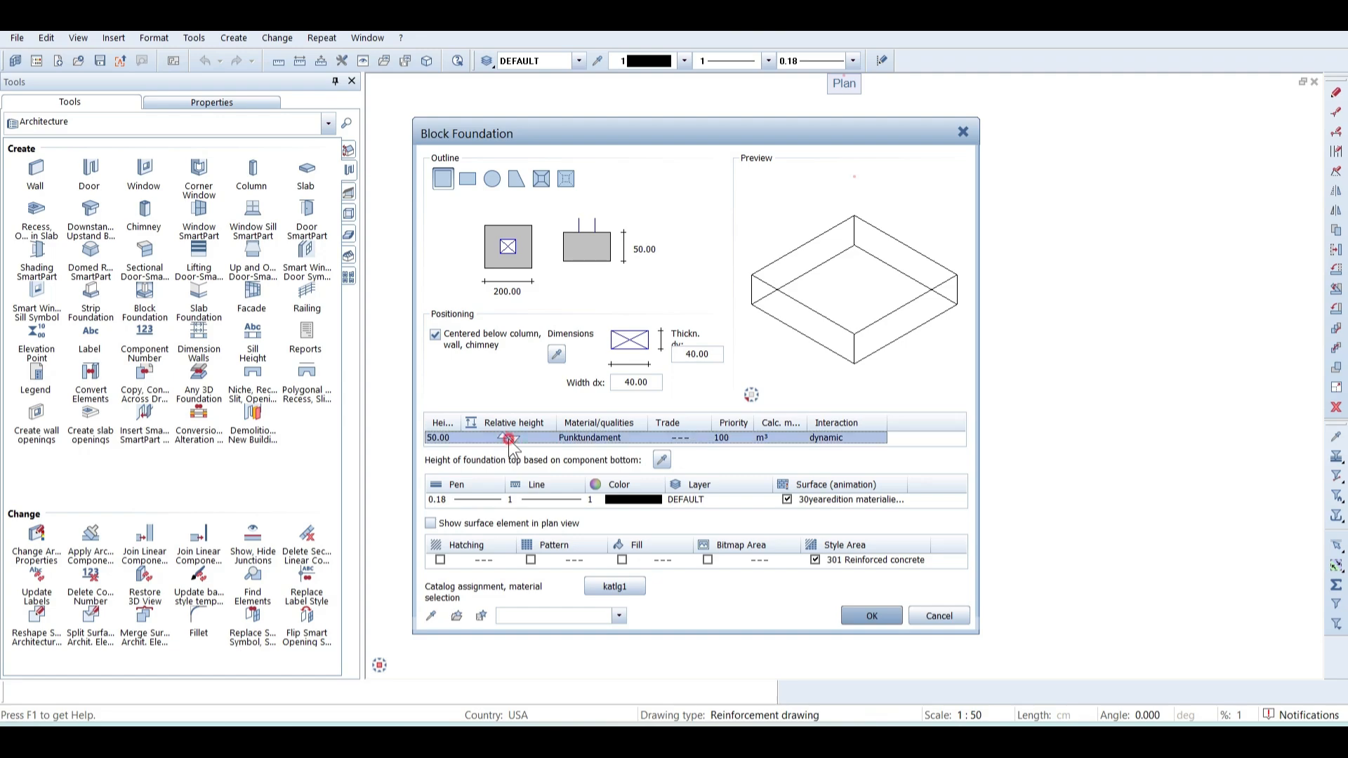
left_click(556, 285)
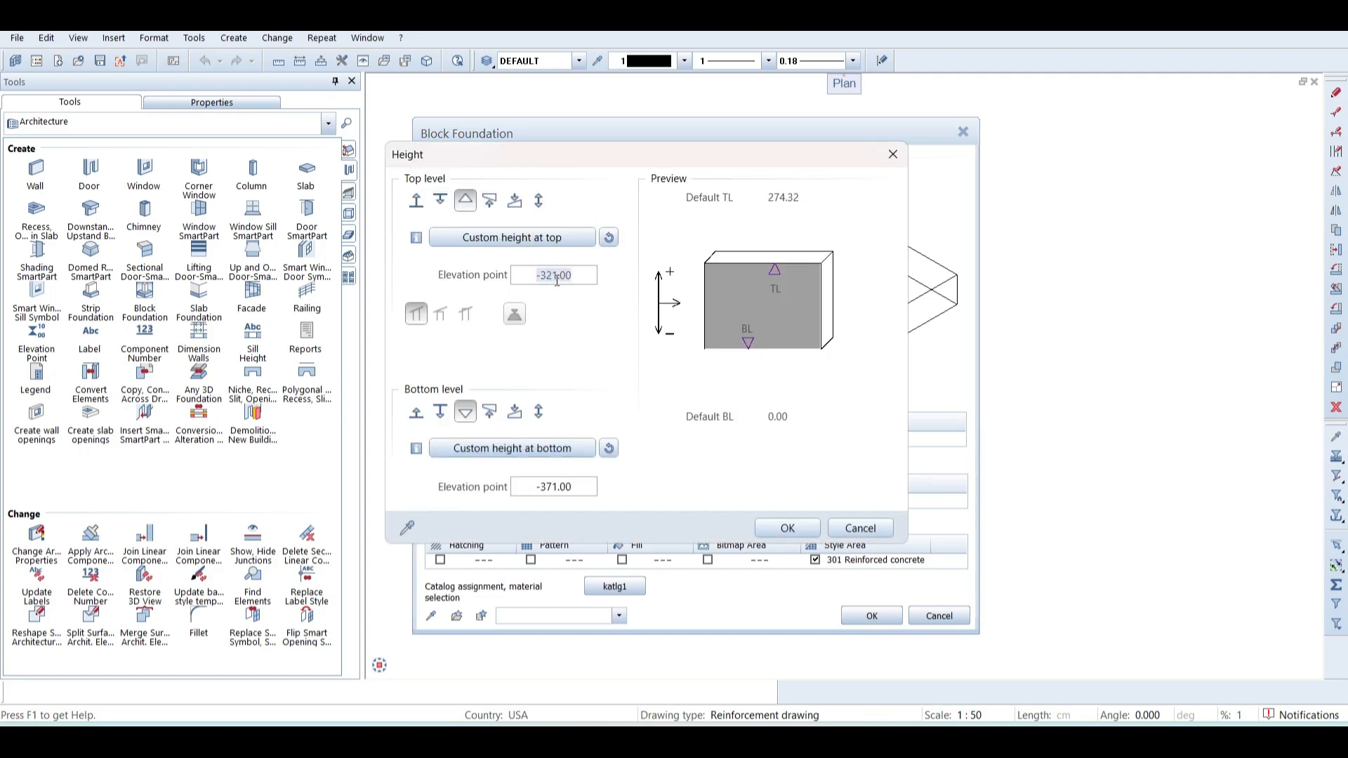
left_click(582, 276)
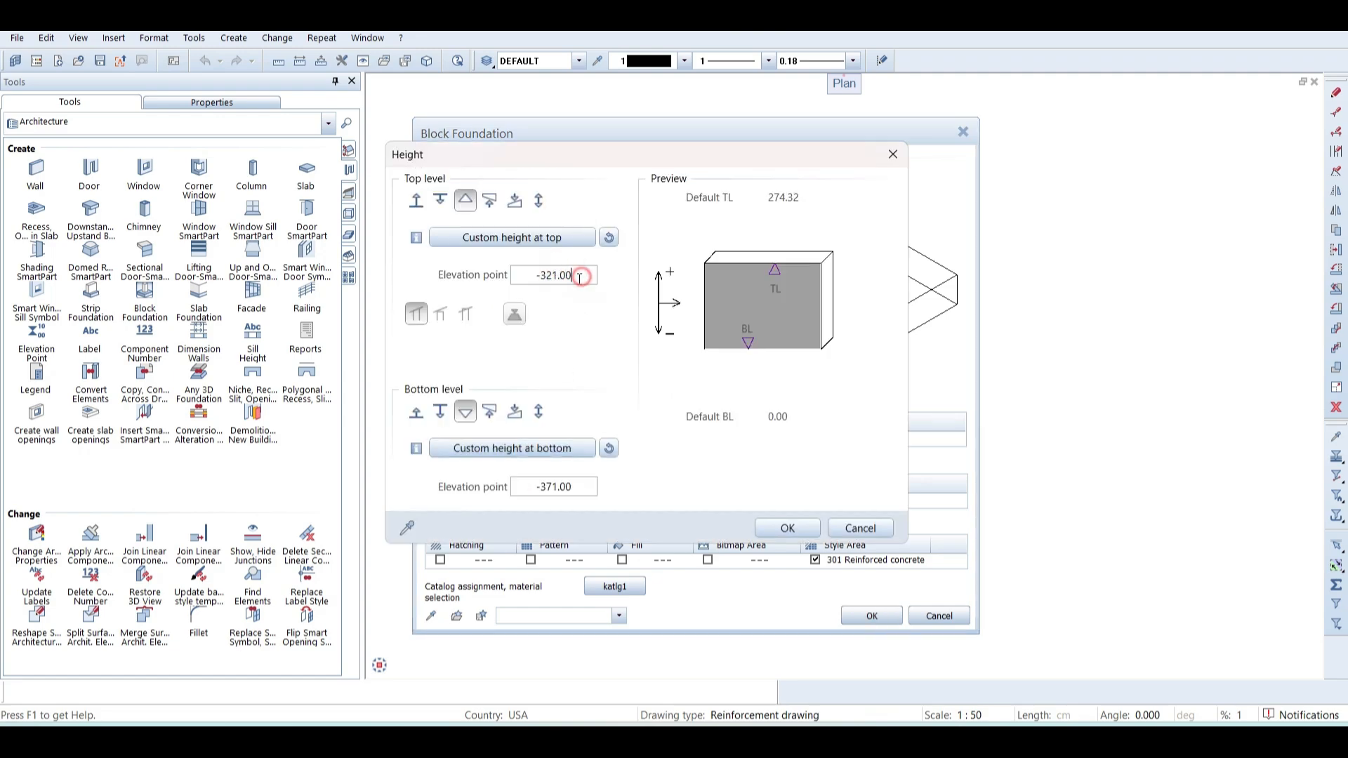
double_click(577, 488)
left_click(576, 488)
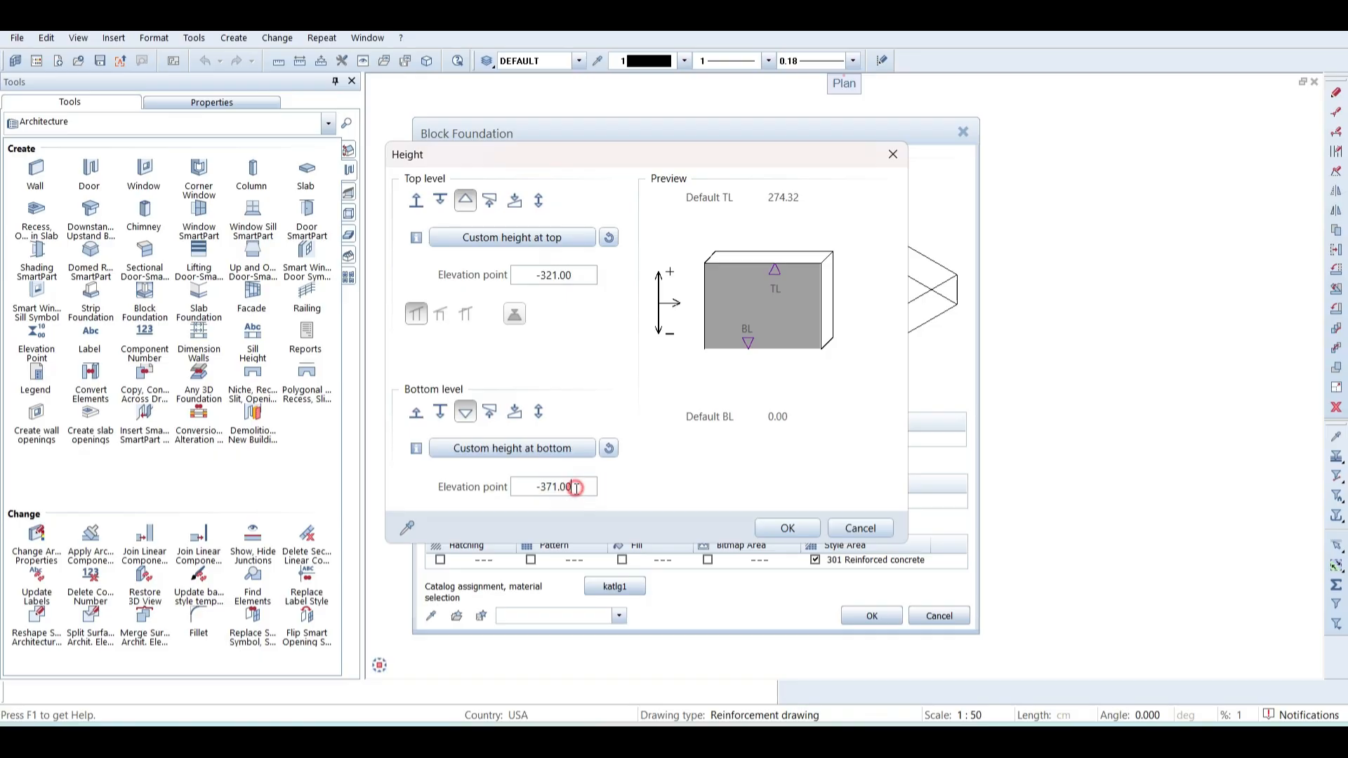
left_click(800, 532)
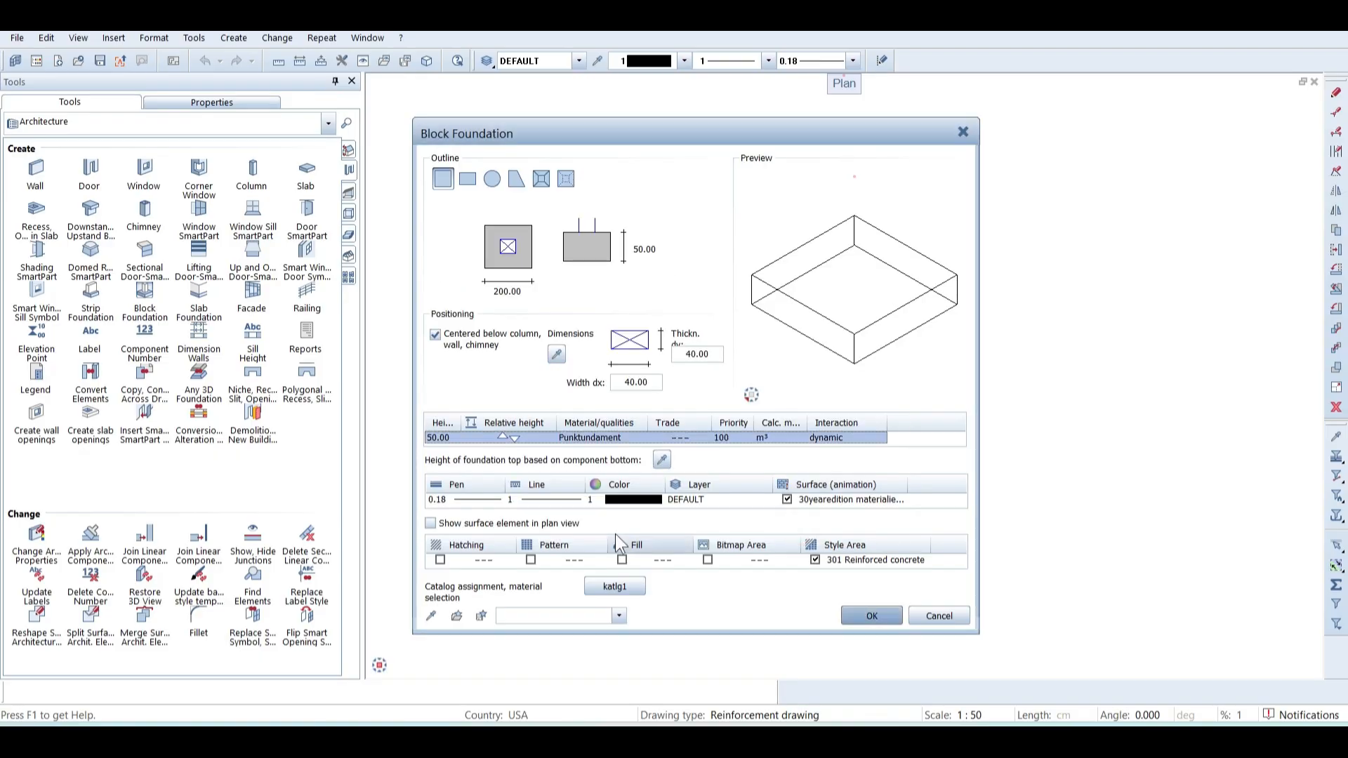
Give the foundation a 0.25 pen and the second Exp_Concrete_Detail surface from the office folder 30YearEdition Materialien, Sichtbeton.
left_click(453, 500)
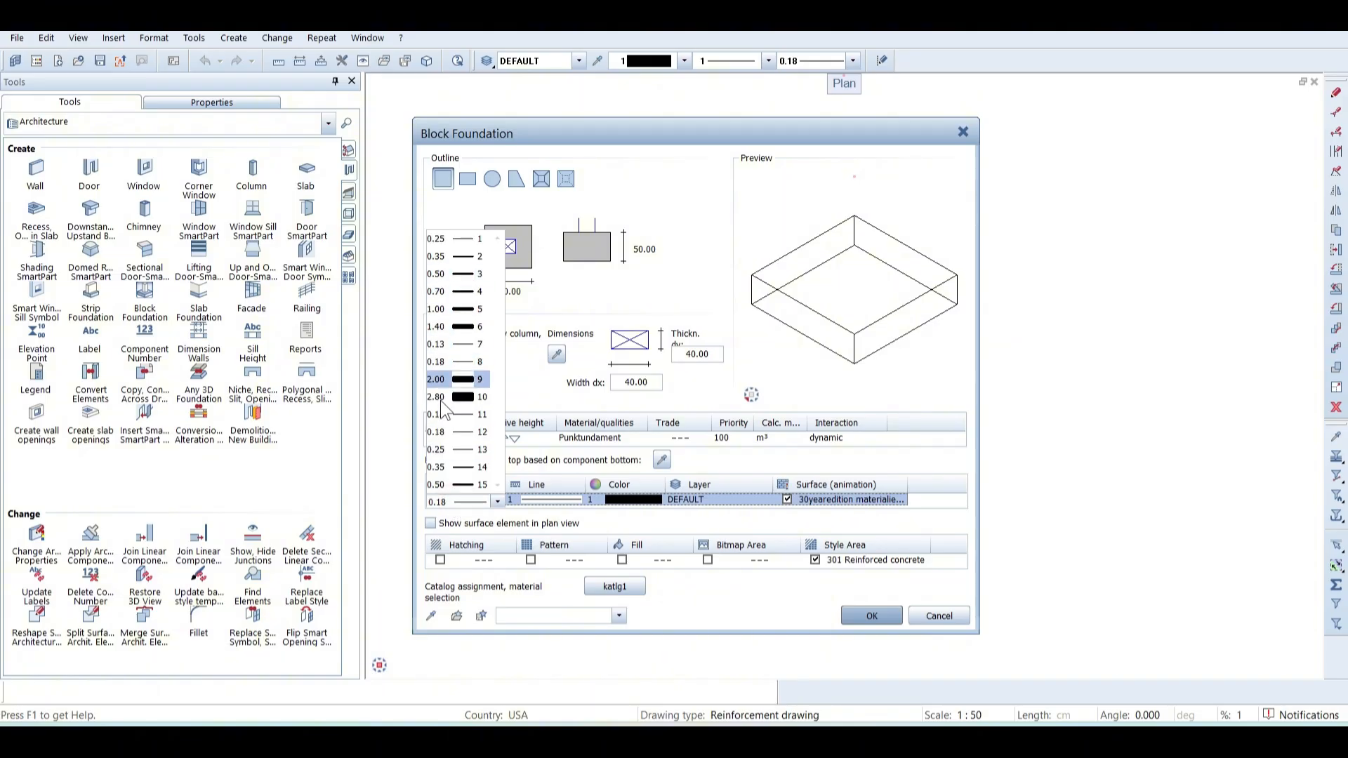
left_click(483, 450)
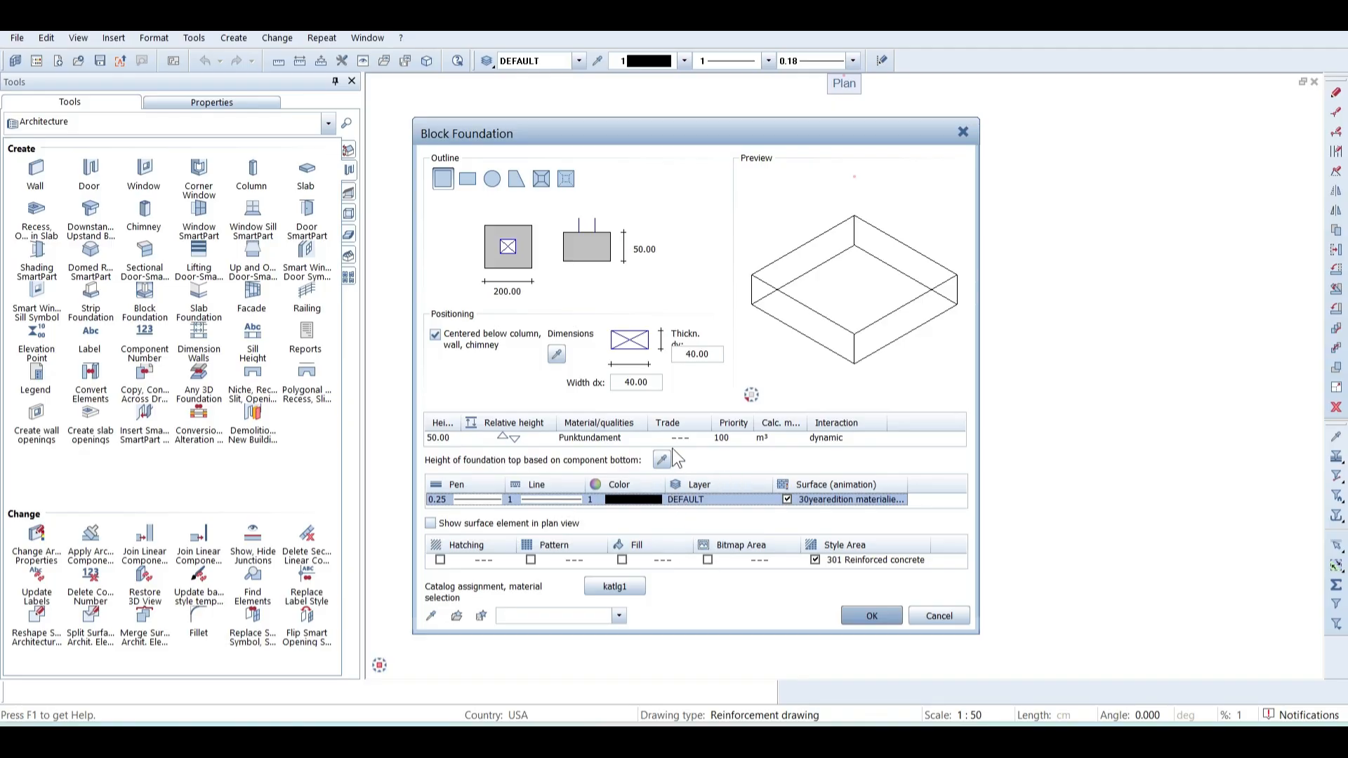
left_click(836, 499)
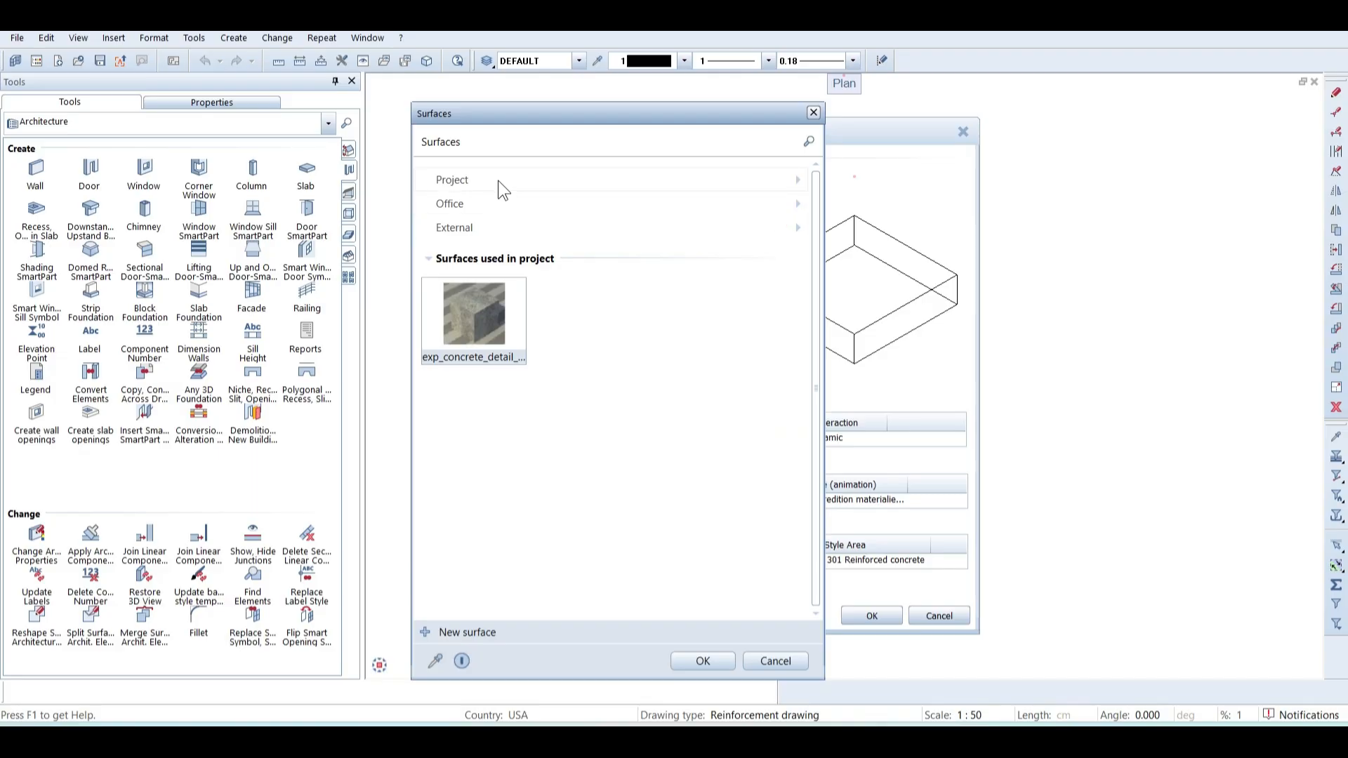
left_click(492, 202)
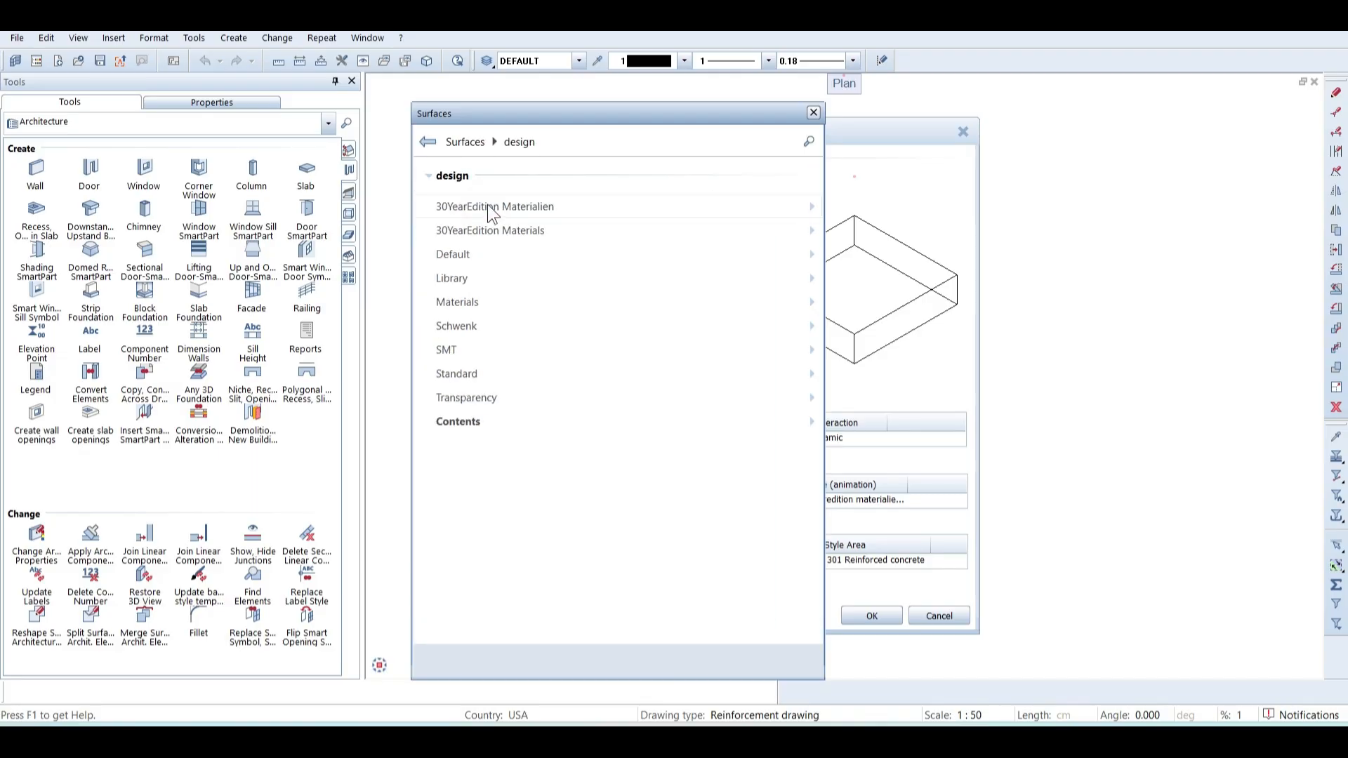
left_click(492, 210)
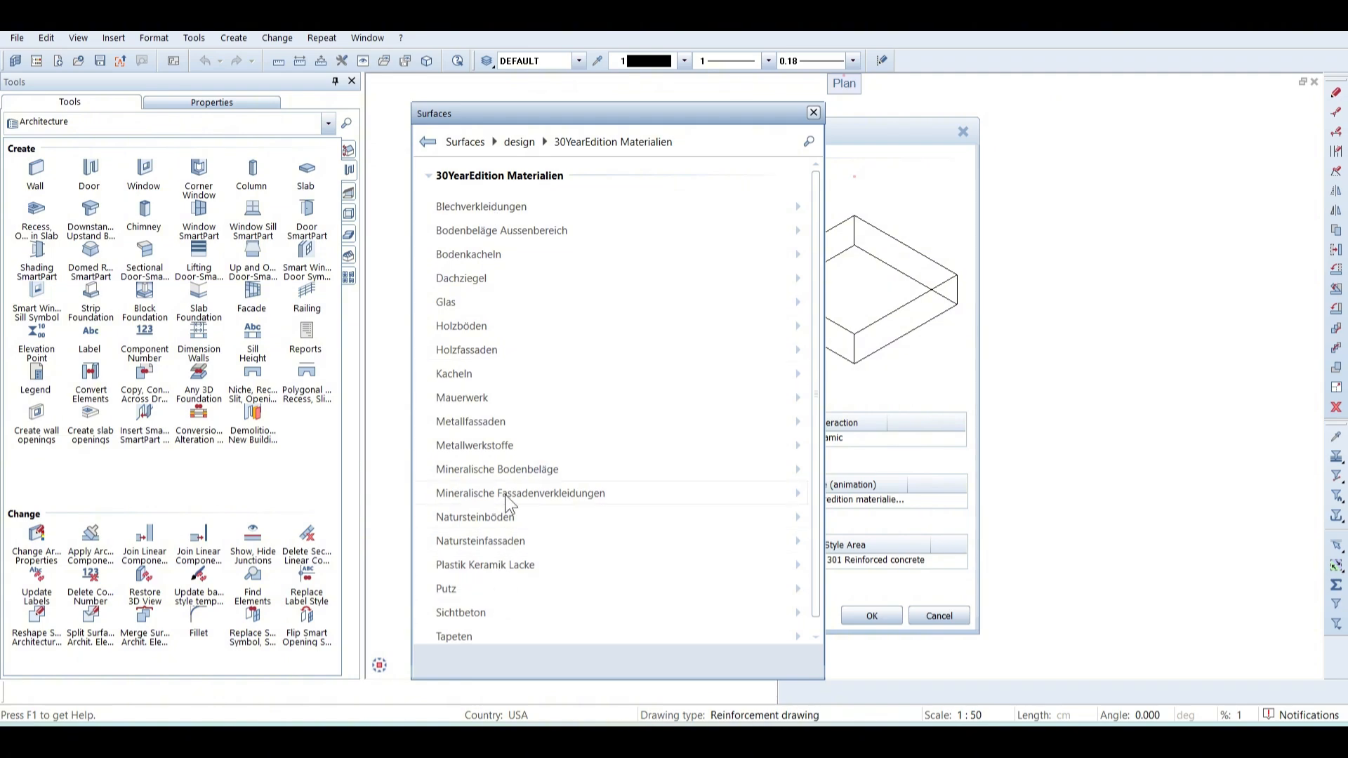
left_click(499, 613)
mouse_move(674, 227)
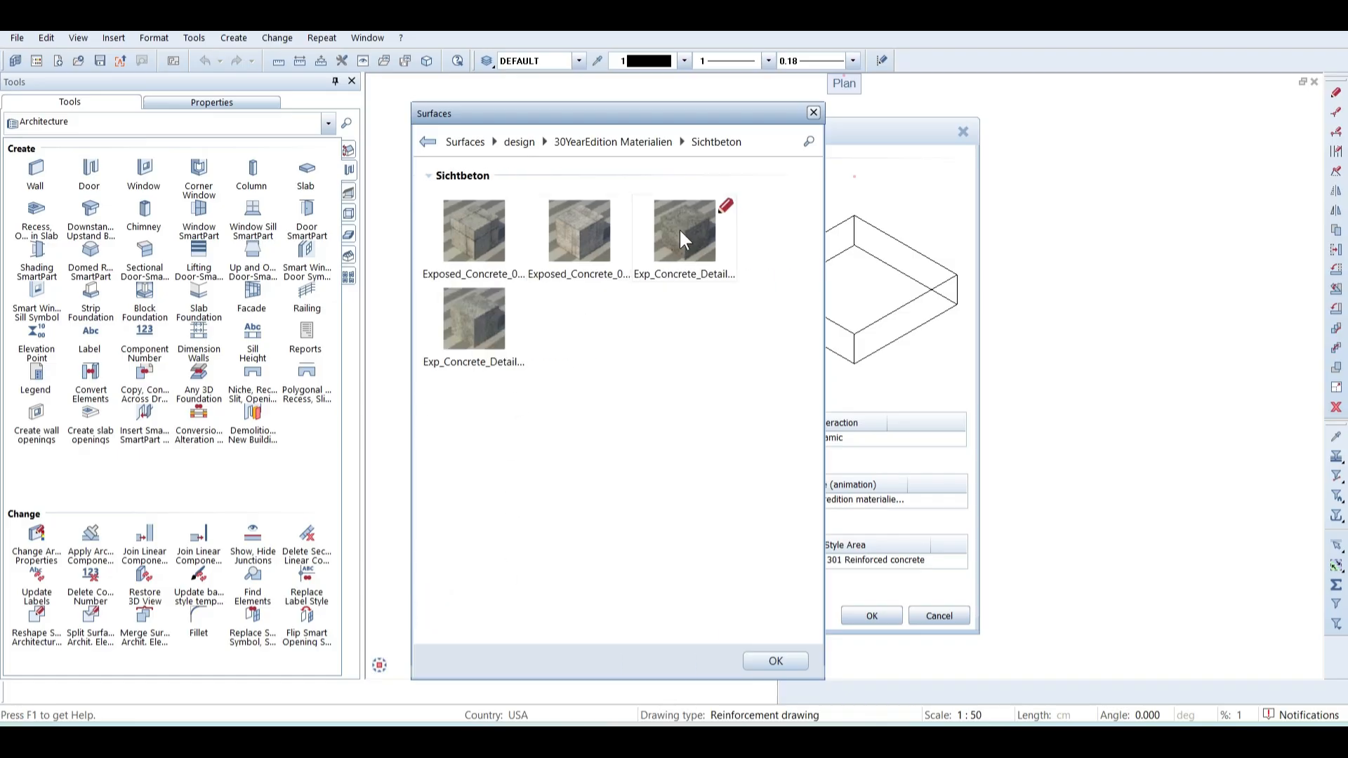
left_click(480, 314)
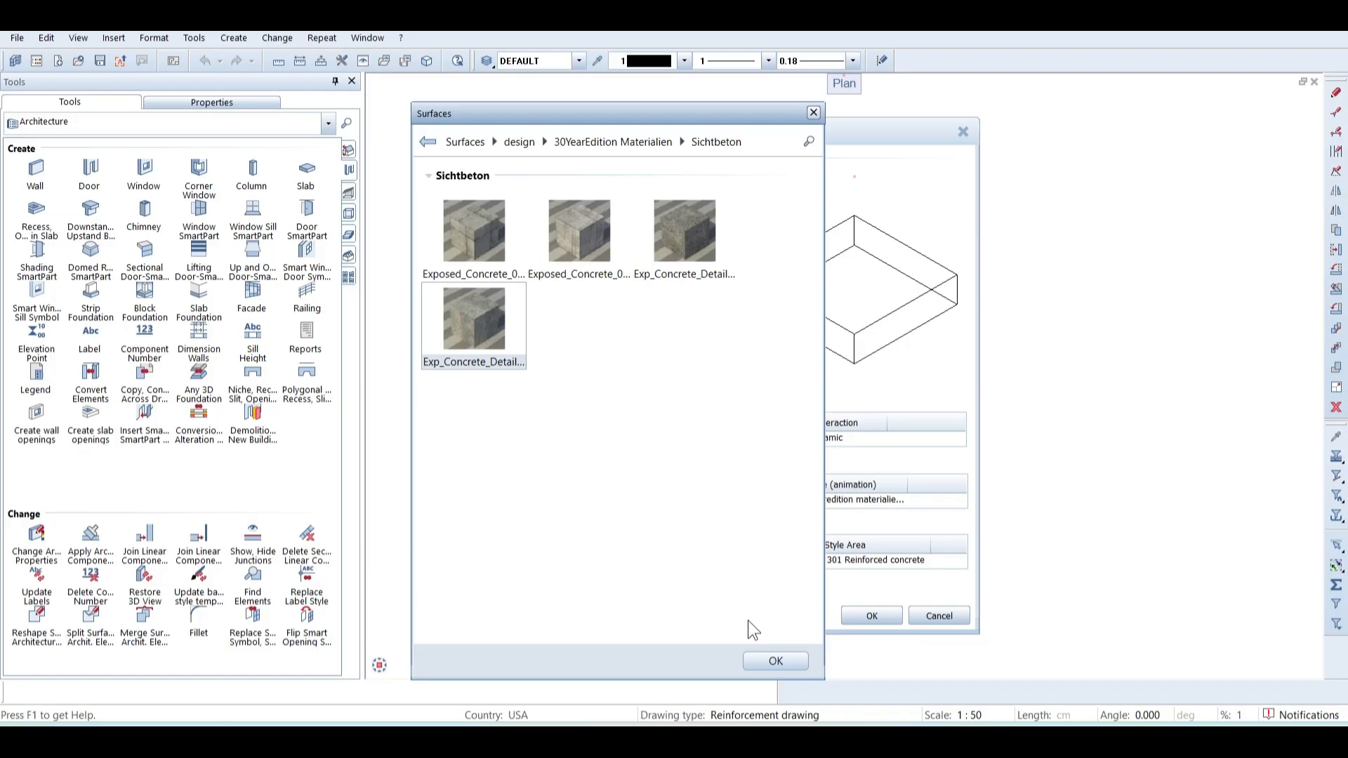
left_click(773, 662)
Use style area 301 Reinforced concrete for the foundation and accept its properties.
left_click(857, 560)
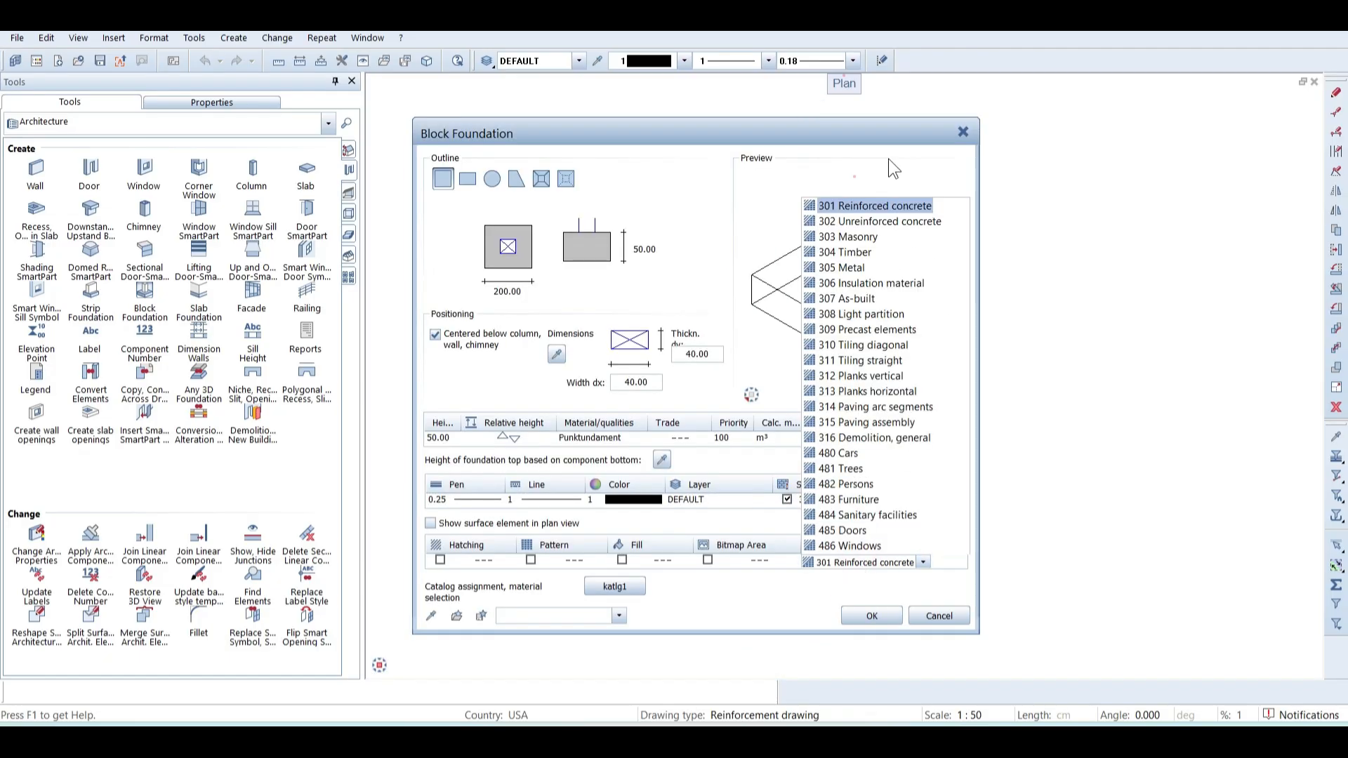
left_click(843, 207)
left_click(861, 617)
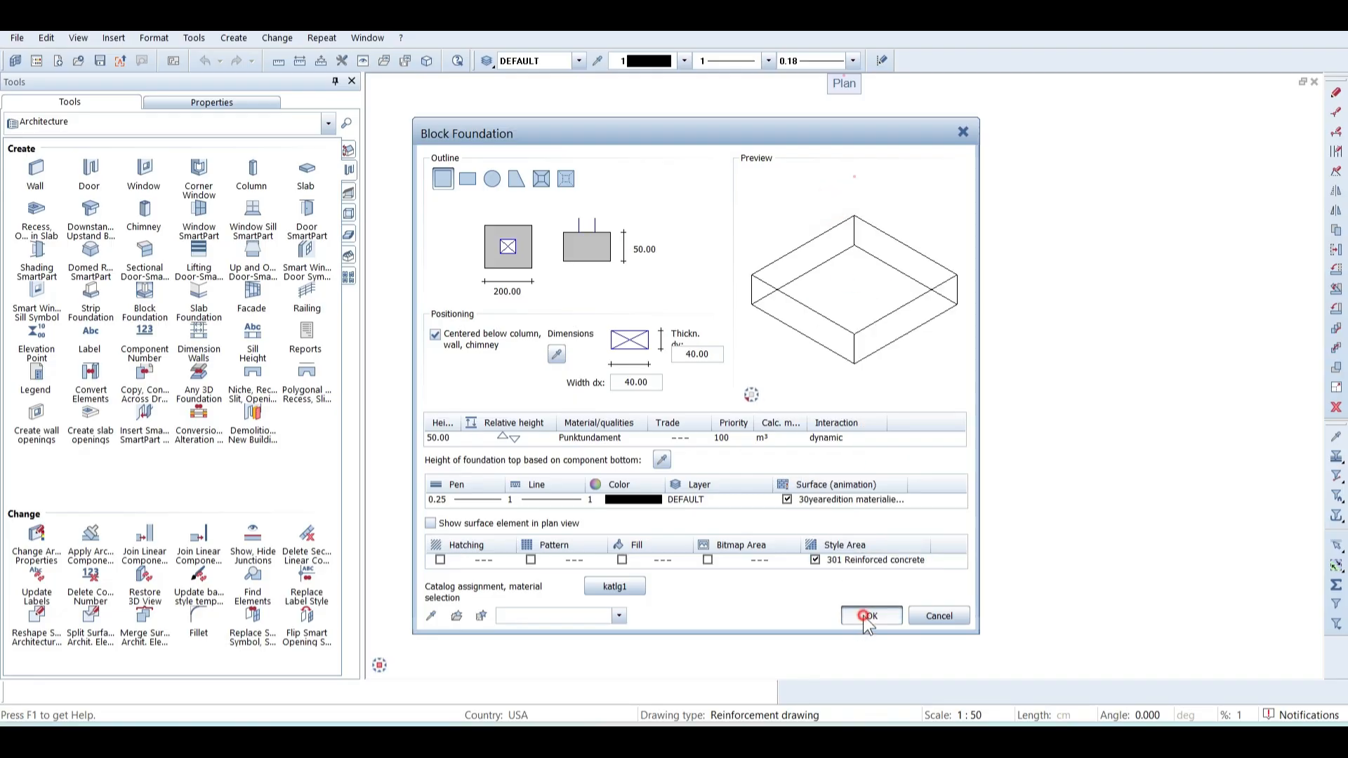
Place one block foundation at the intersection of axes B and 2, and end the command.
middle_click_drag(748, 475, 794, 543)
scroll(684, 404, "up", 4)
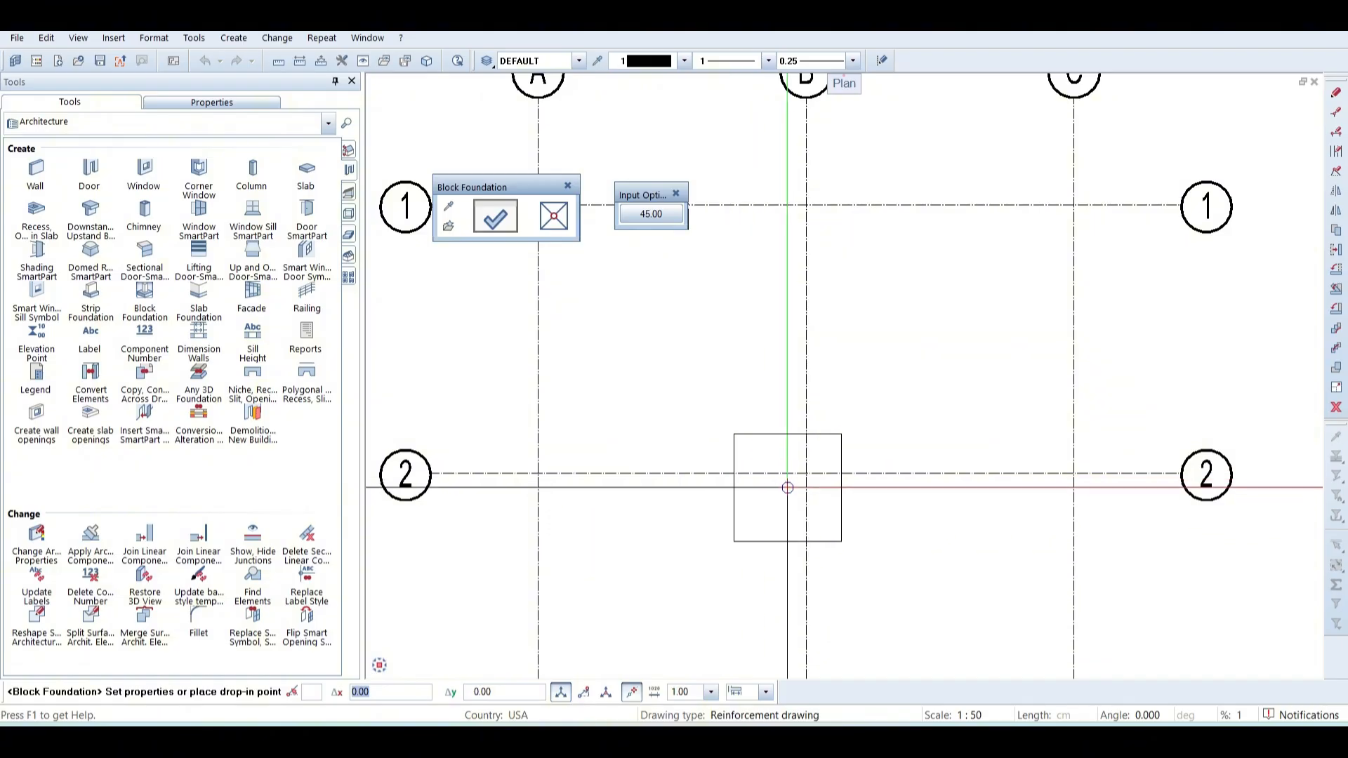
left_click(806, 476)
scroll(776, 414, "down", 3)
scroll(775, 417, "down", 1)
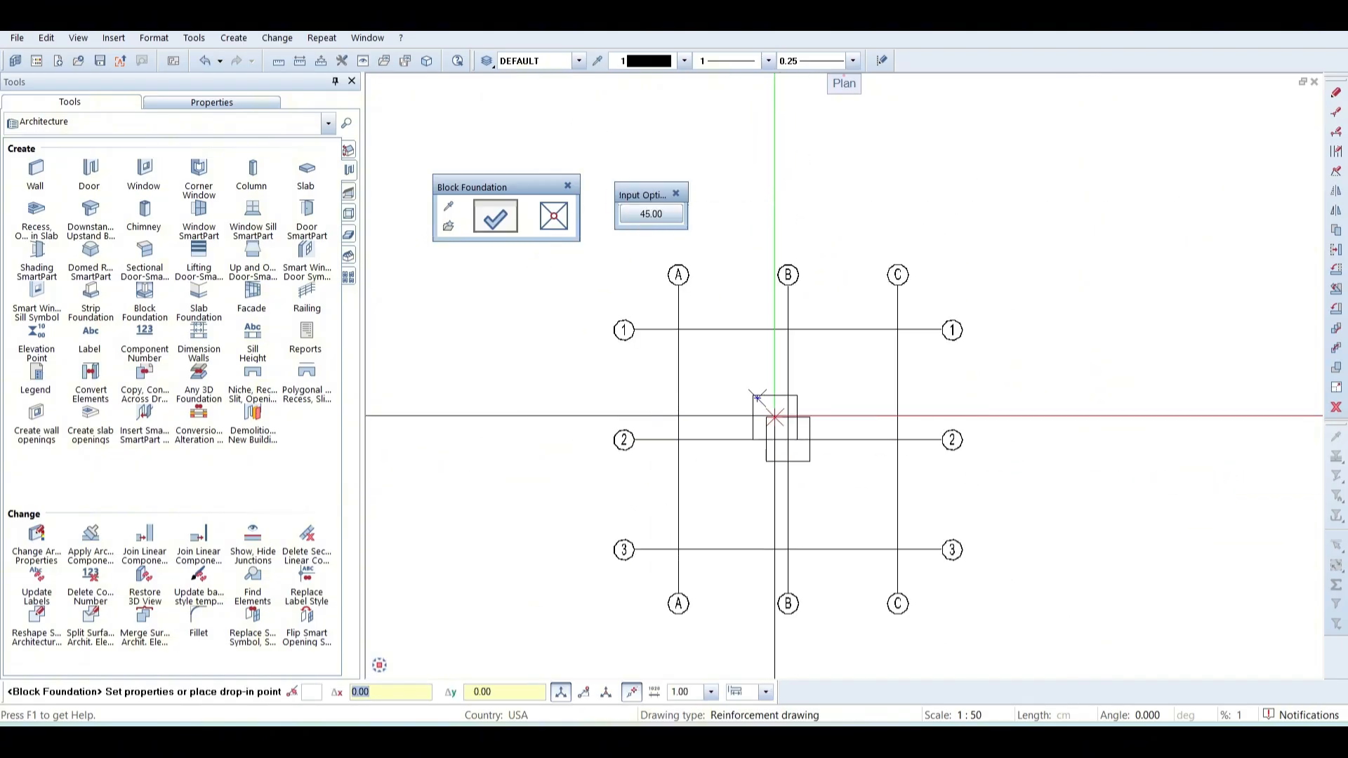
key("Escape")
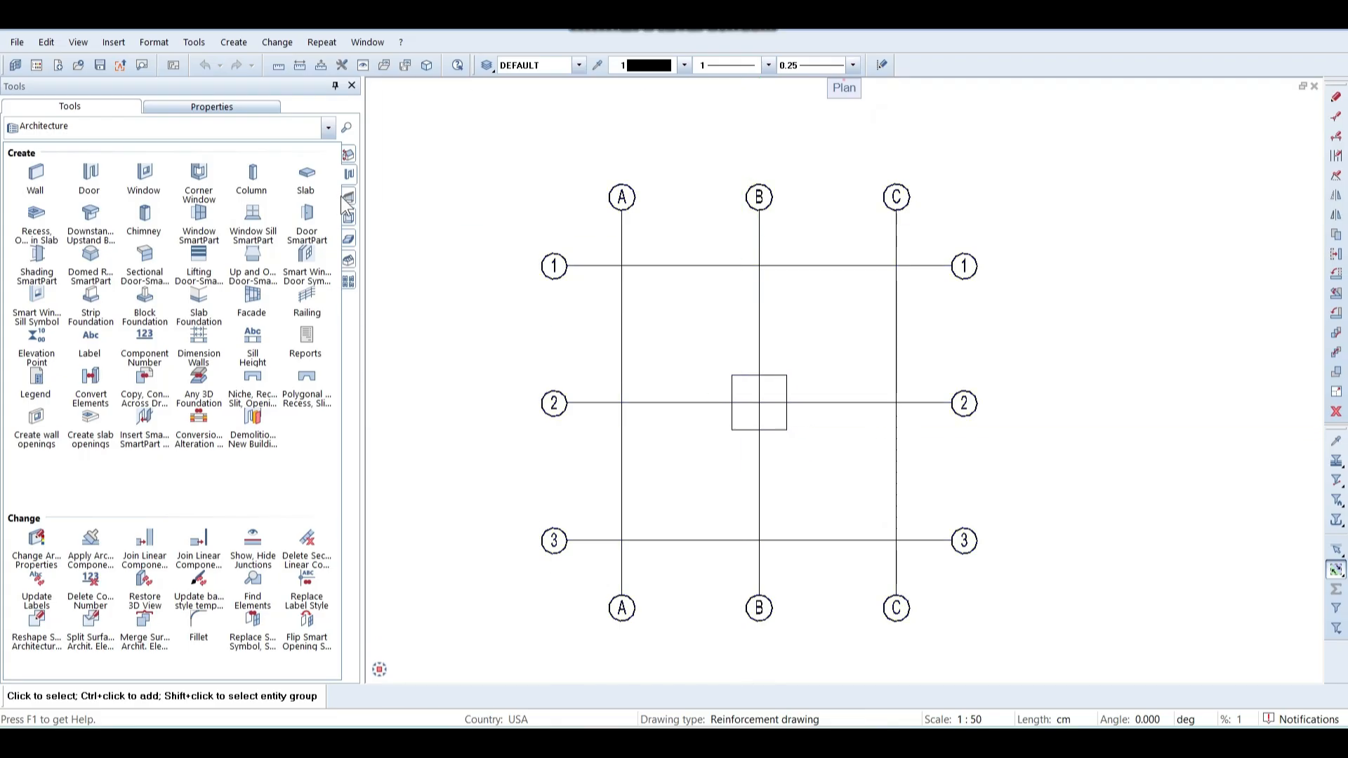
Make drawing file 203 Column current, keeping 202 3D Model - Block Foundation and 2 Axis open in the background.
left_click(32, 69)
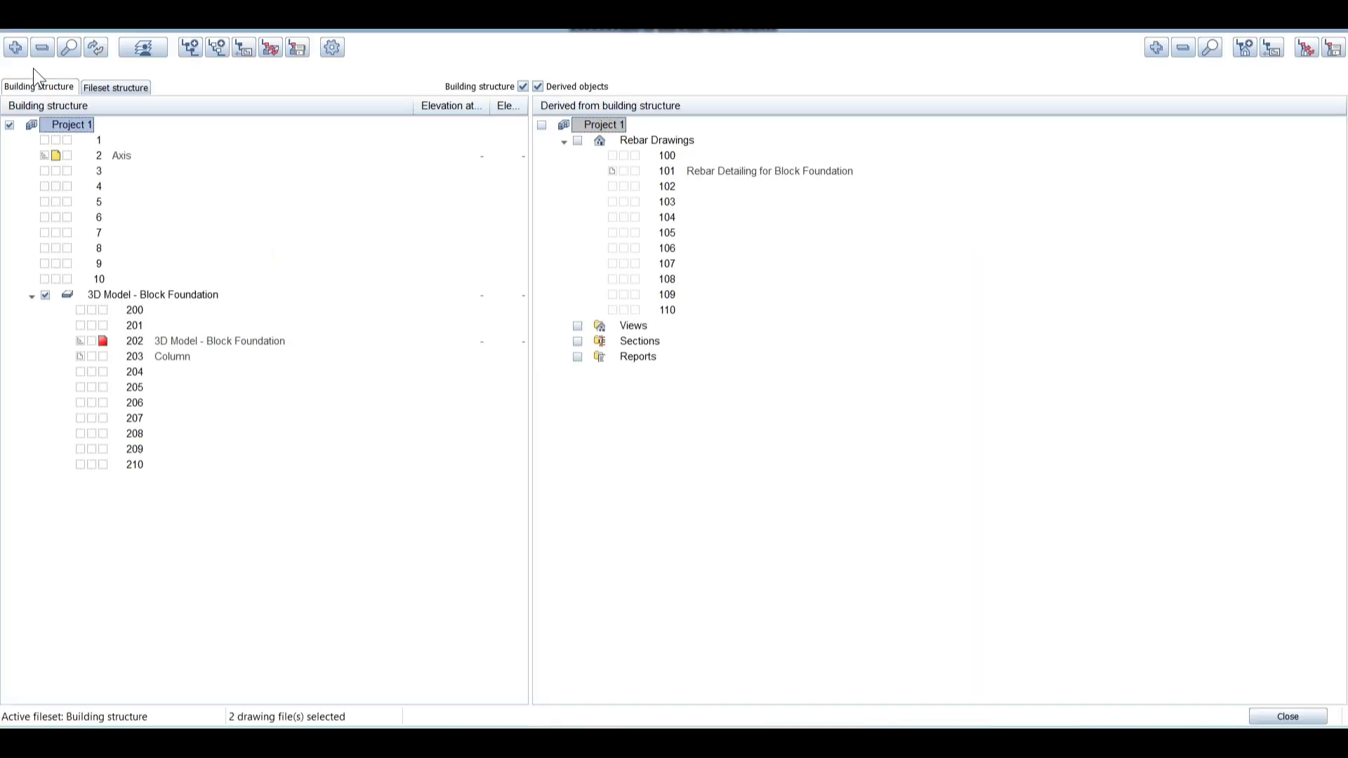
left_click(104, 357)
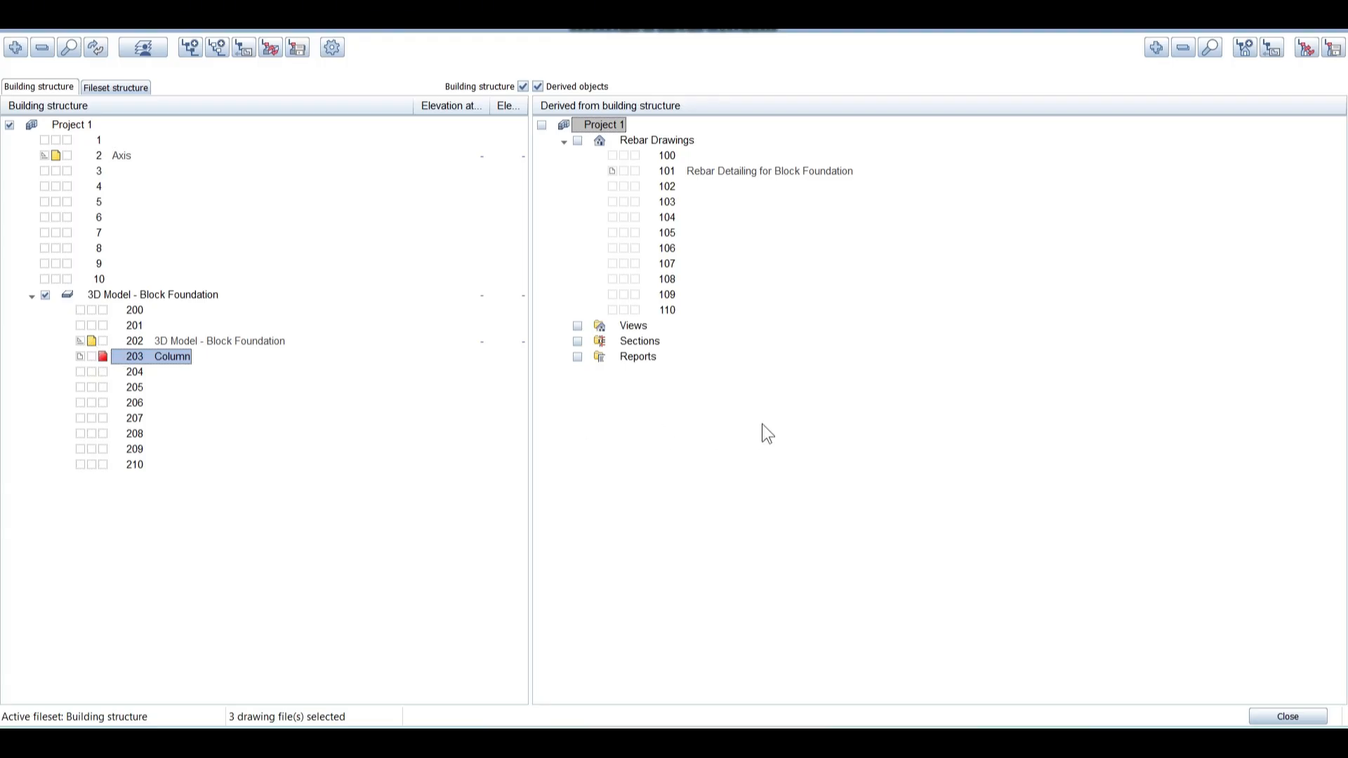
left_click(1289, 716)
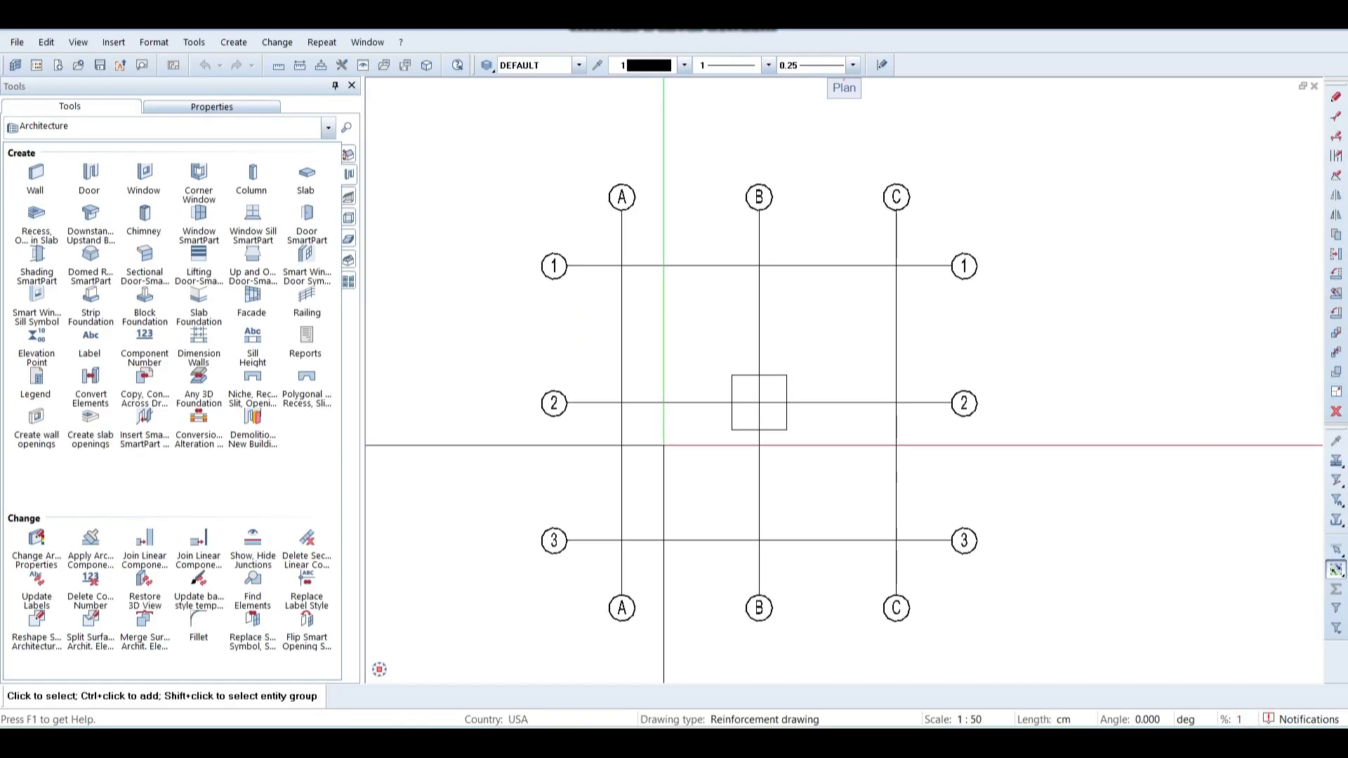
Start a rectangular column with a width of 25 cm and a thickness of 50 cm.
left_click(253, 182)
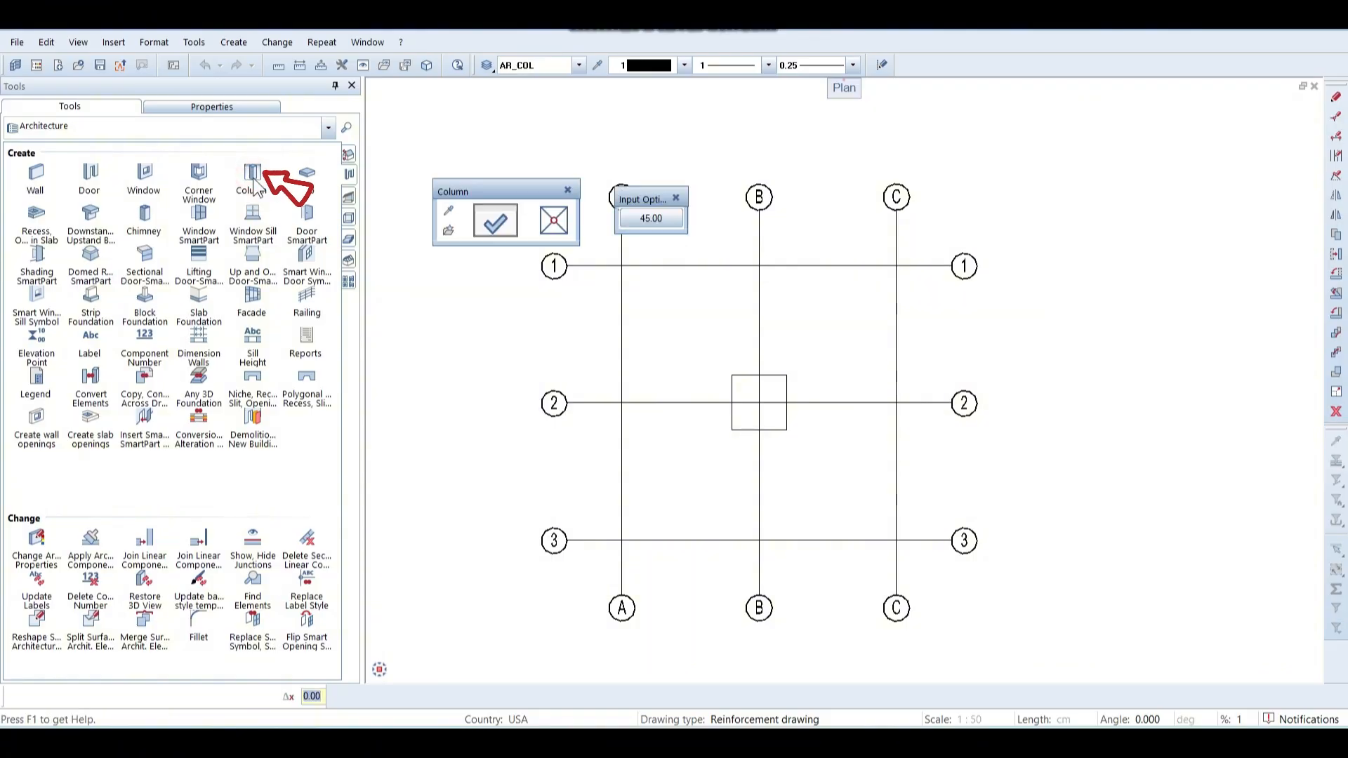
left_click(495, 222)
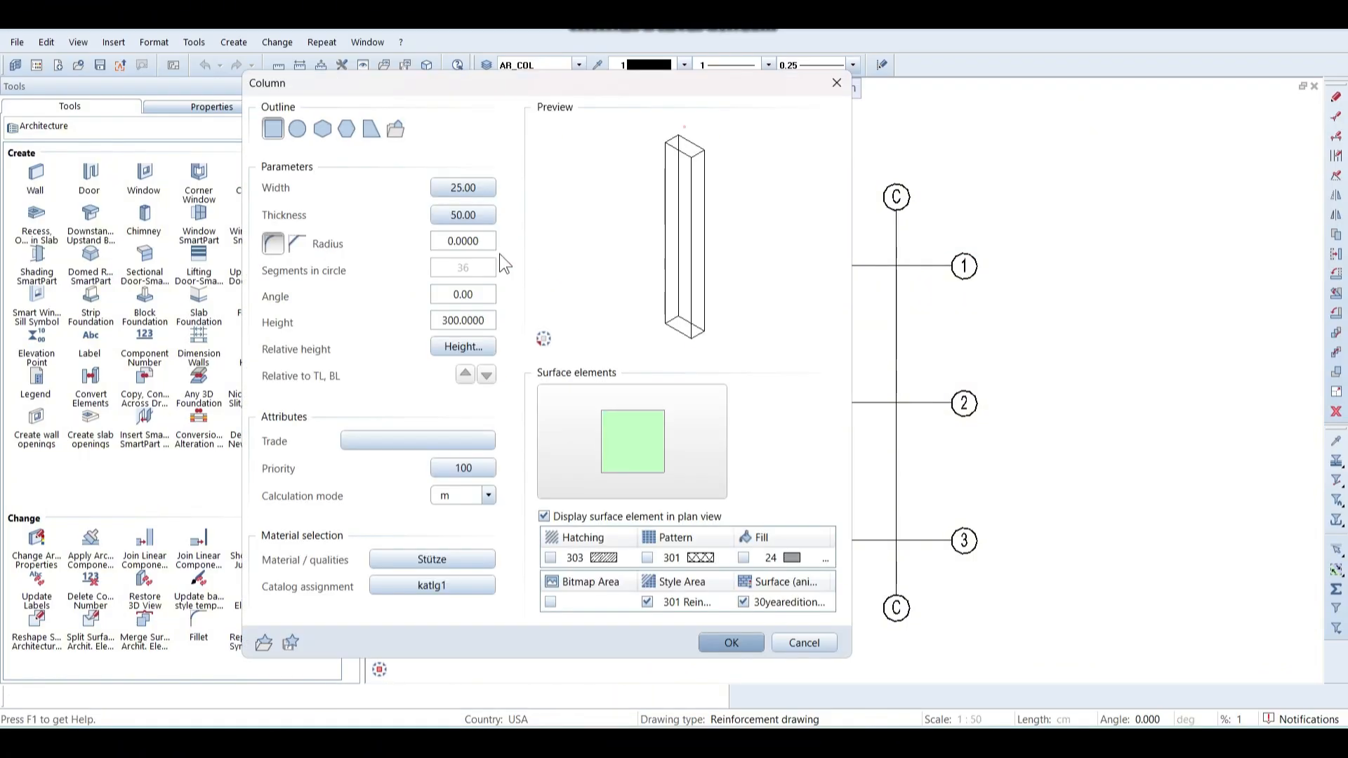
left_click(461, 188)
left_click(449, 224)
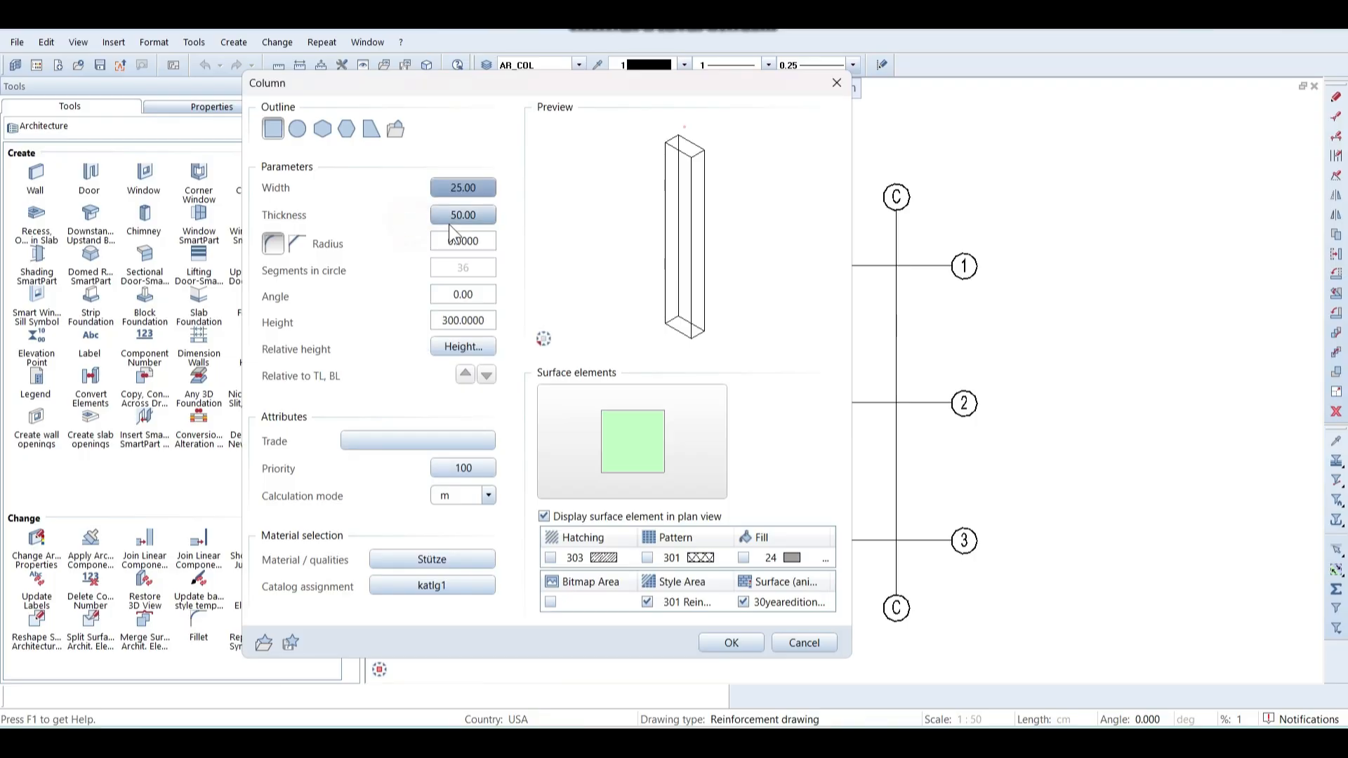
left_click(451, 219)
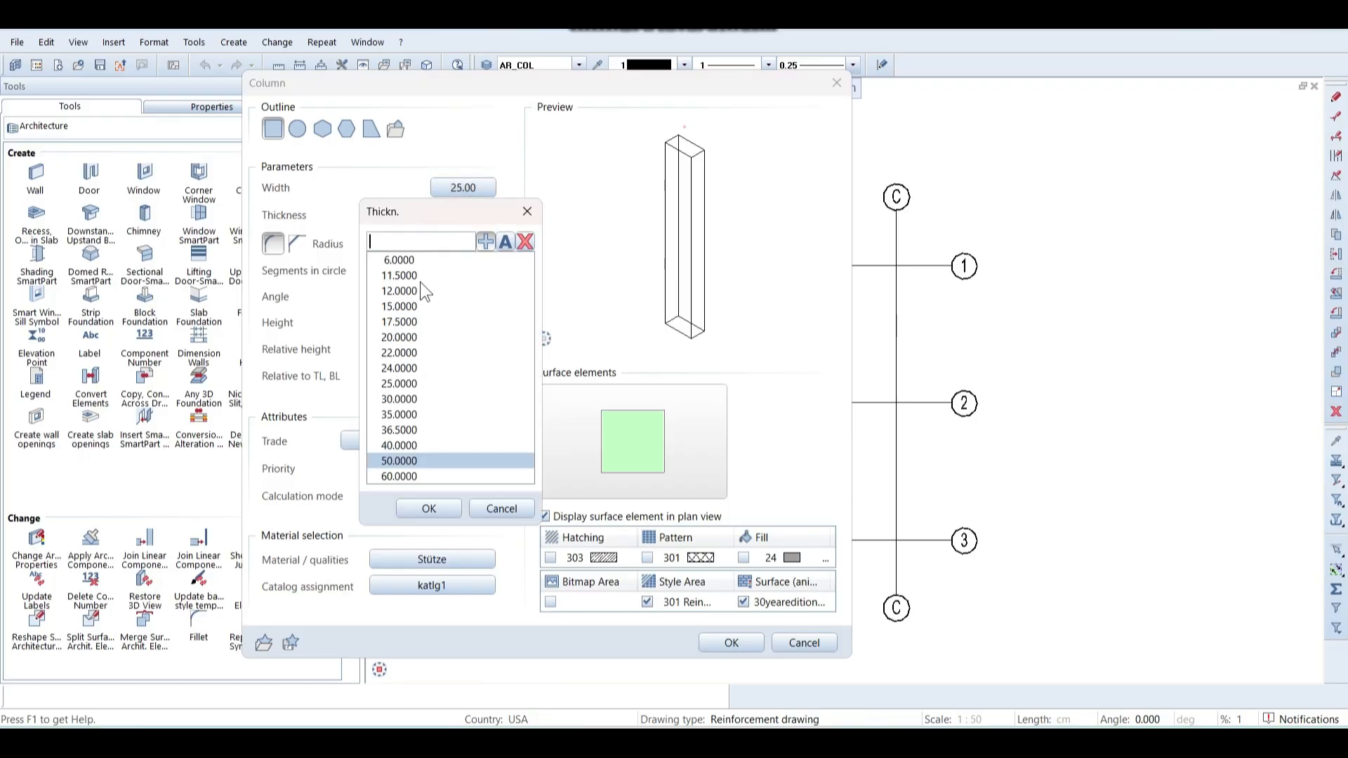
left_click(408, 461)
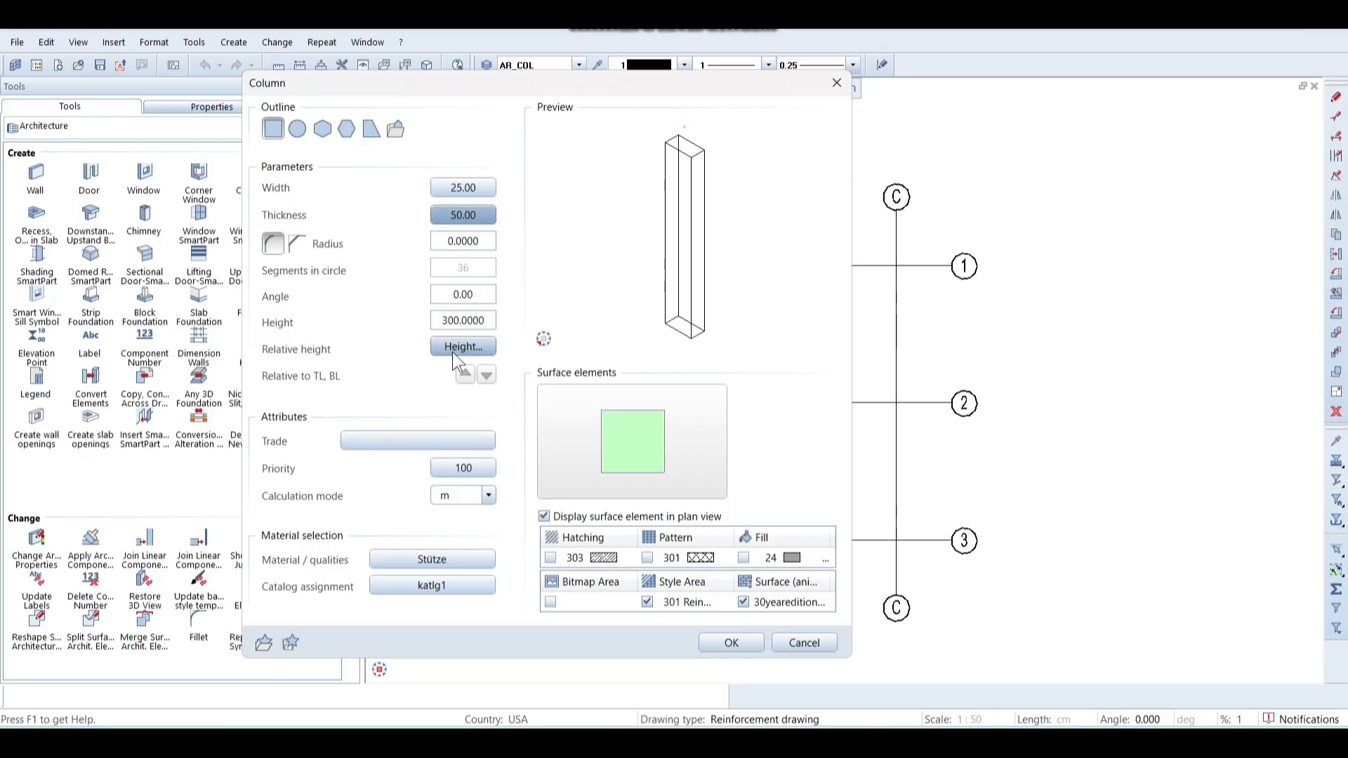
Define the column's custom elevations as -21 cm for the top level and -321 cm for the bottom level.
left_click(453, 347)
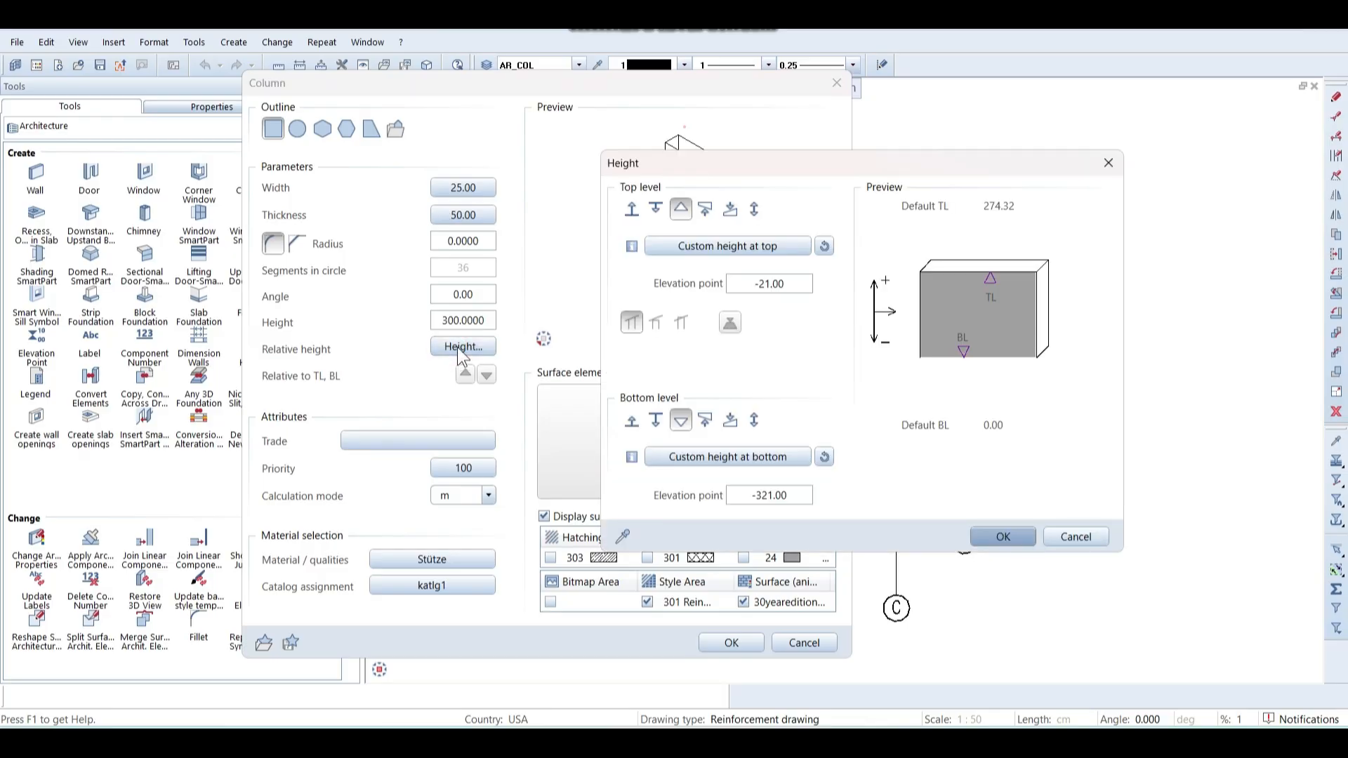
left_click(773, 281)
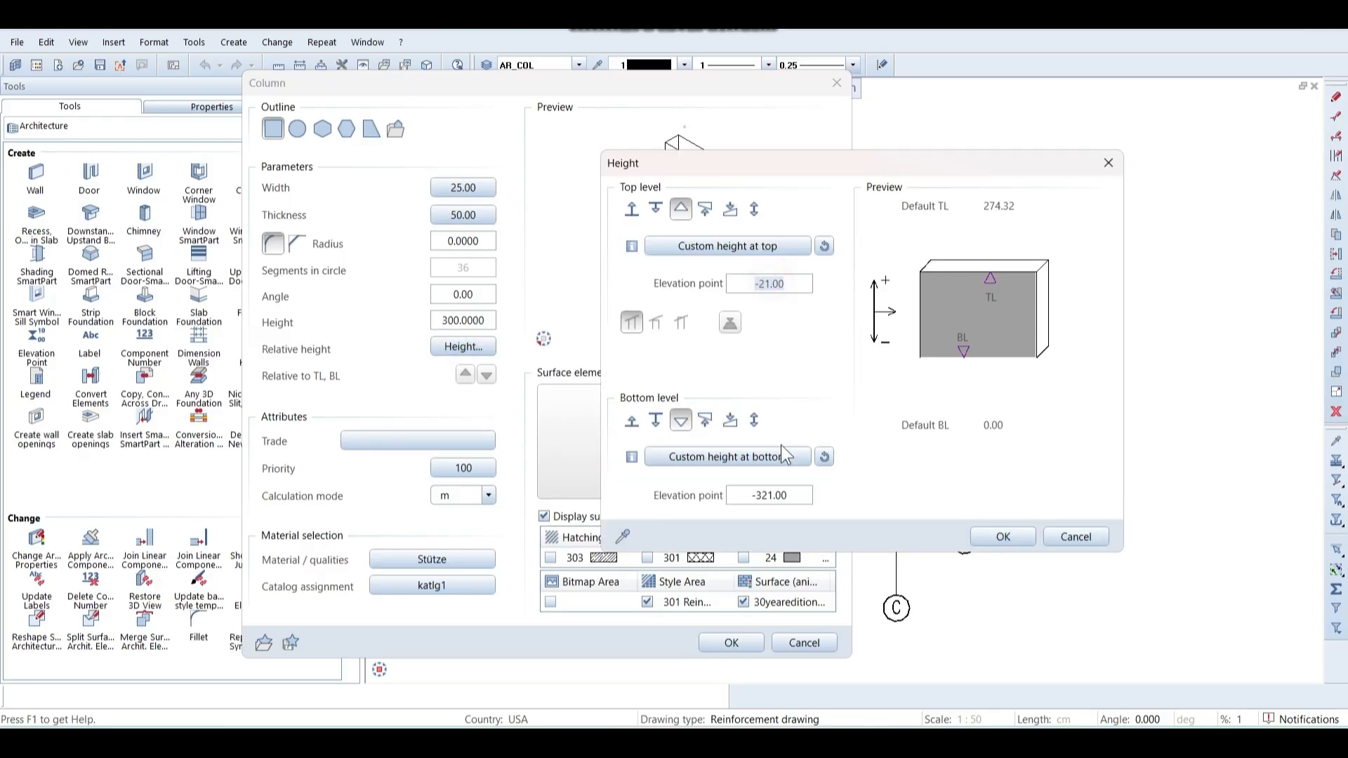
left_click(781, 487)
left_click(1002, 537)
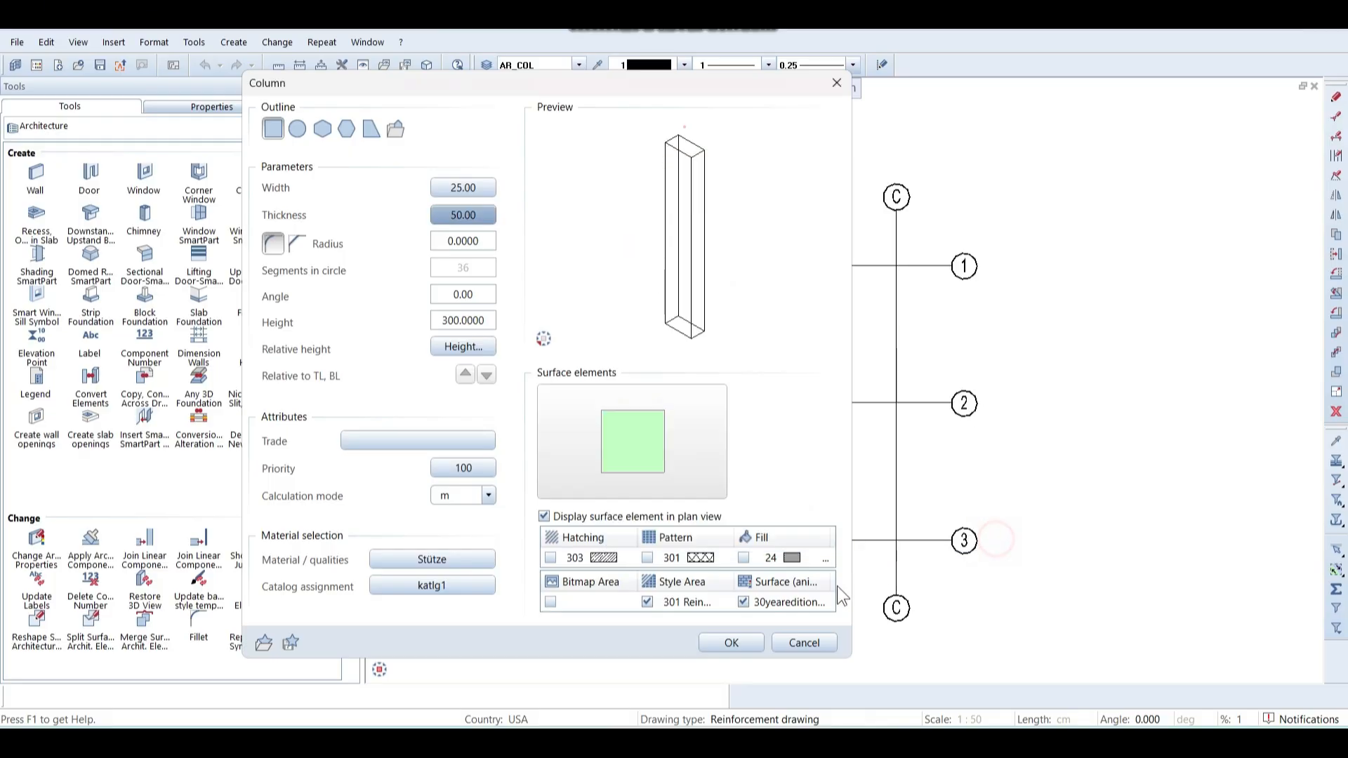
Keep the column's style area at 301 Reinforced concrete, retain the project's concrete surface for animation, and accept the column properties.
left_click(726, 602)
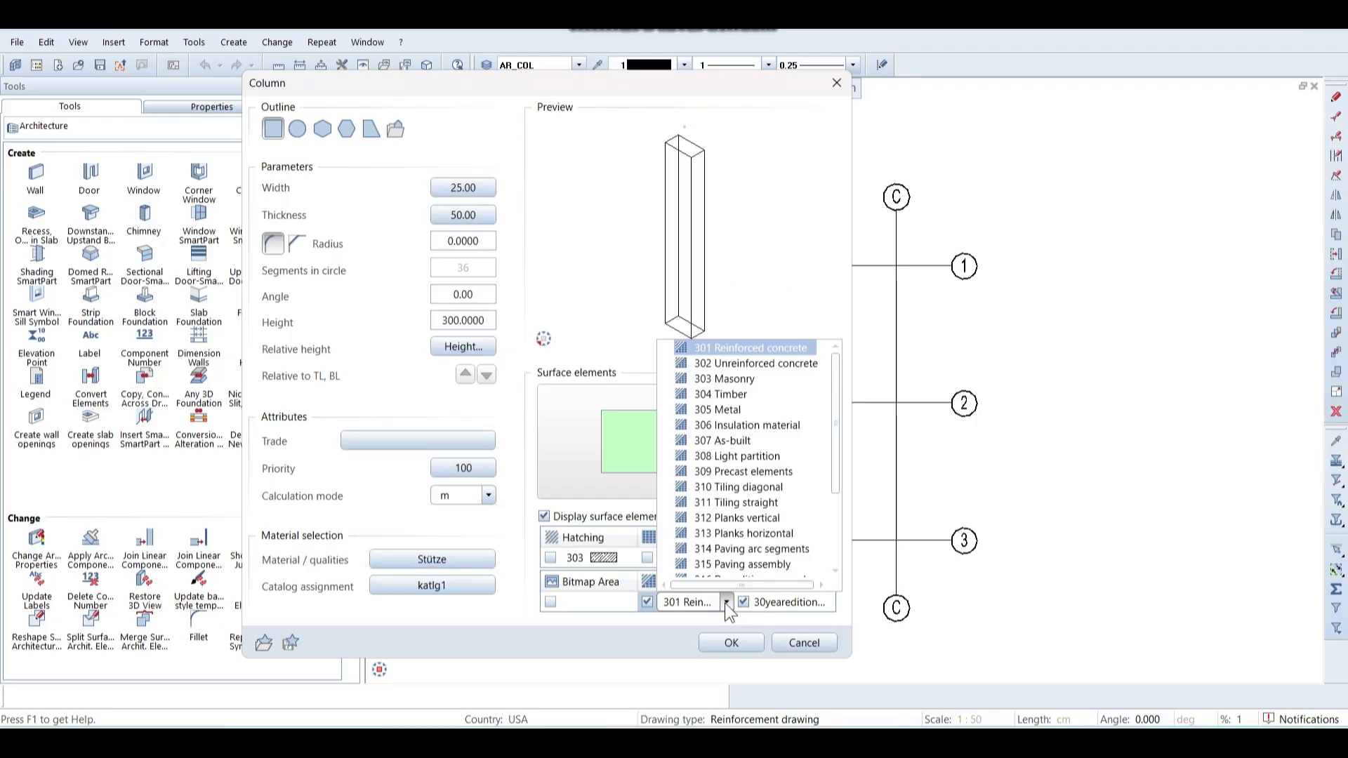
left_click(724, 602)
left_click(781, 604)
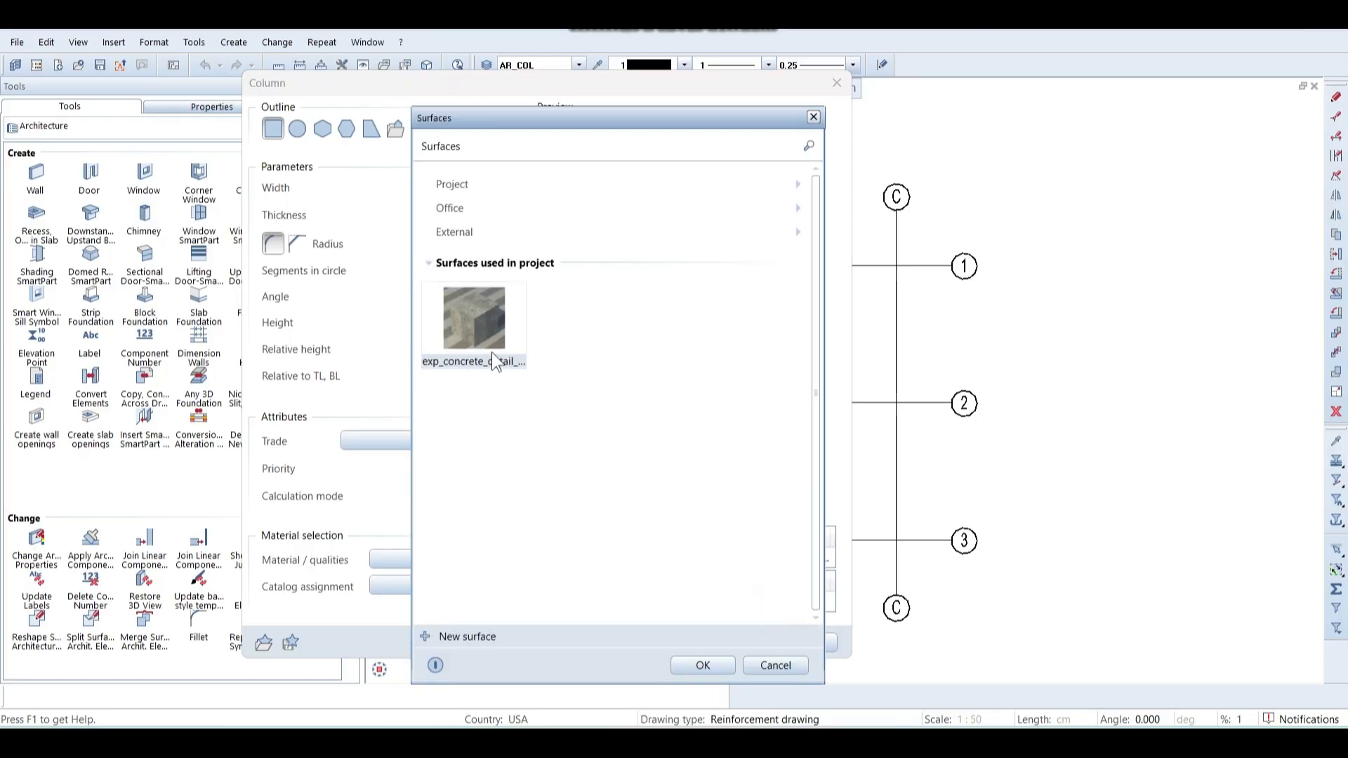
left_click(703, 666)
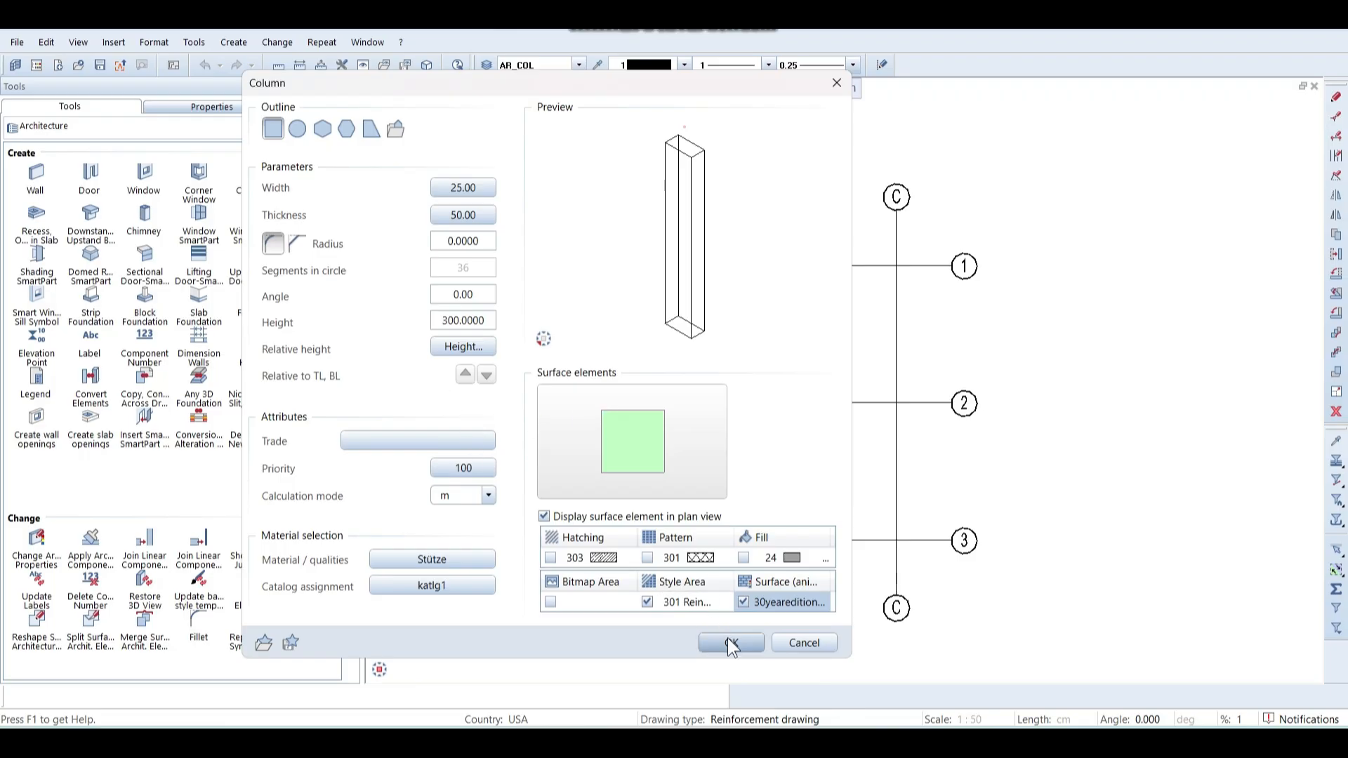
left_click(731, 644)
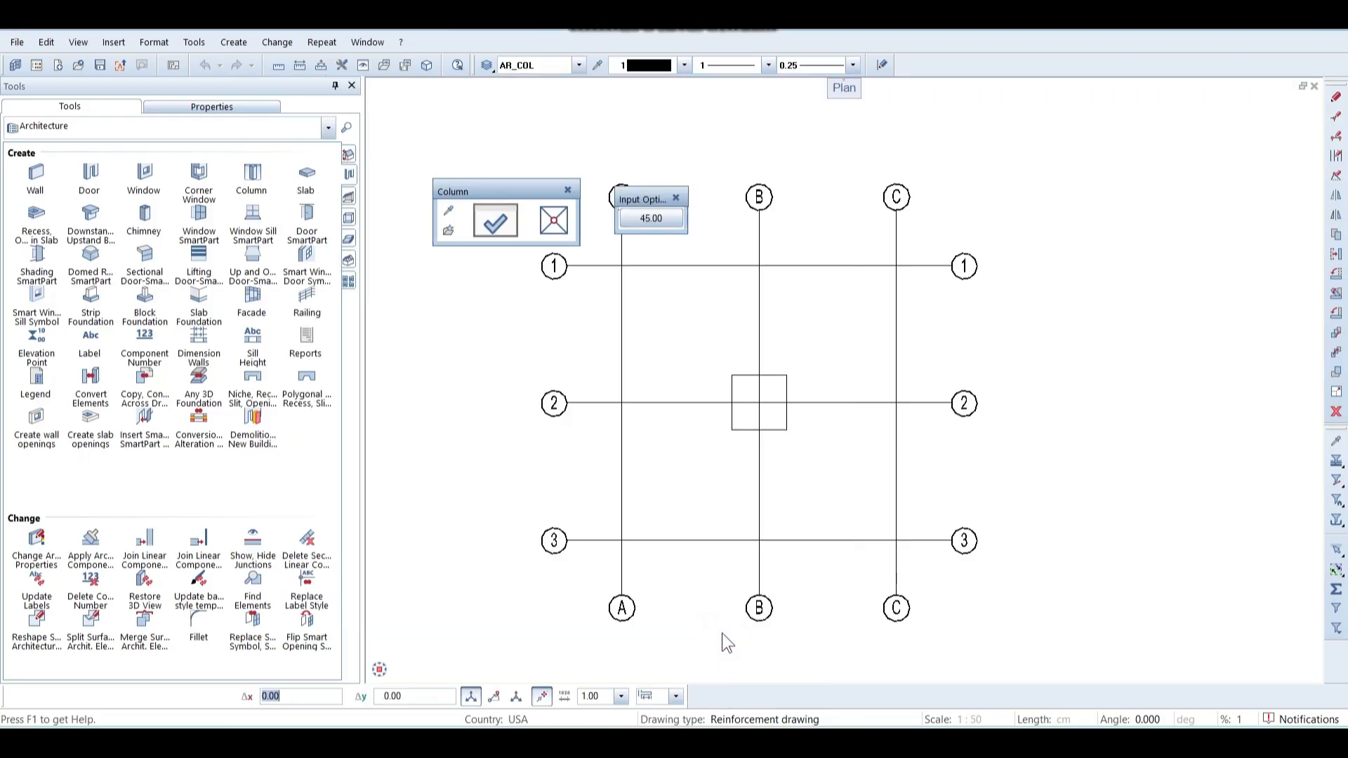
Place the column centred on the block foundation at the intersection of axes B and 2, and end the command.
scroll(712, 479, "up", 2)
scroll(713, 478, "up", 1)
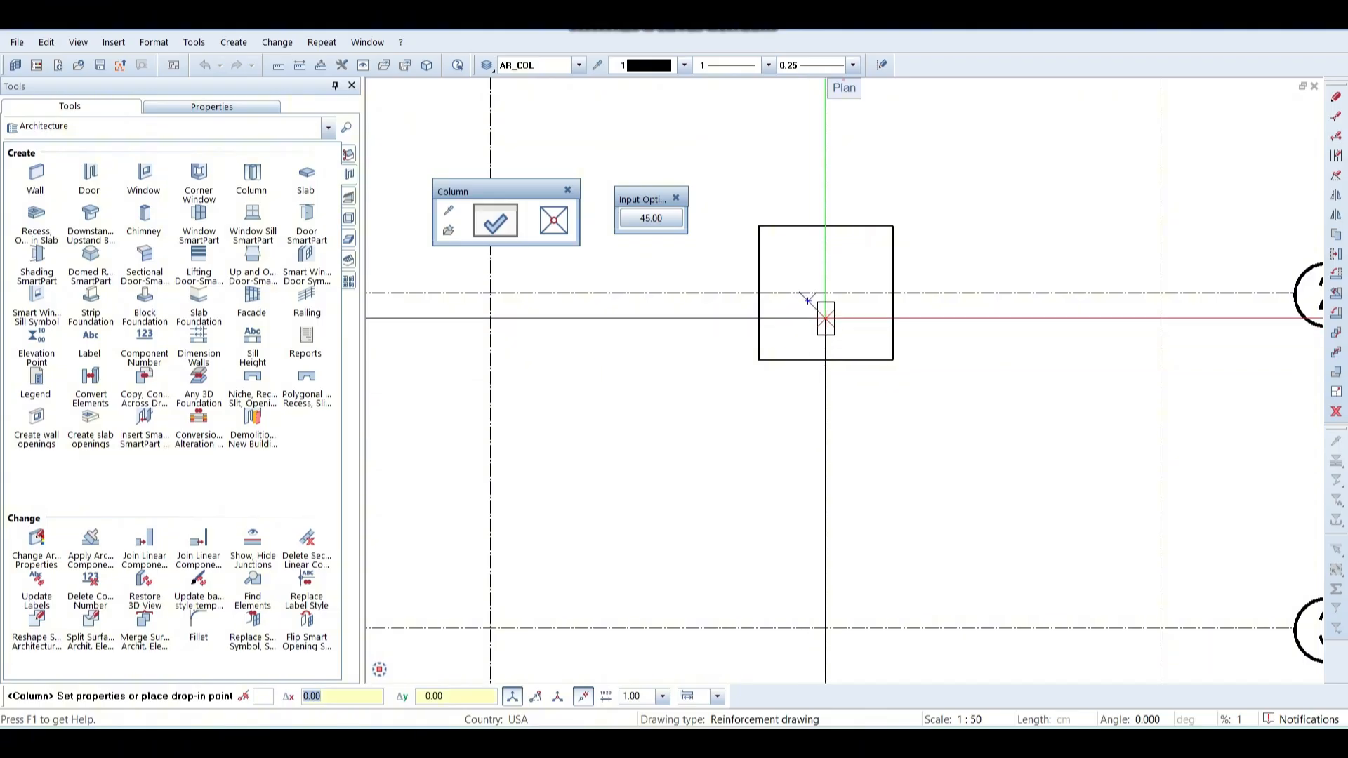
left_click(827, 293)
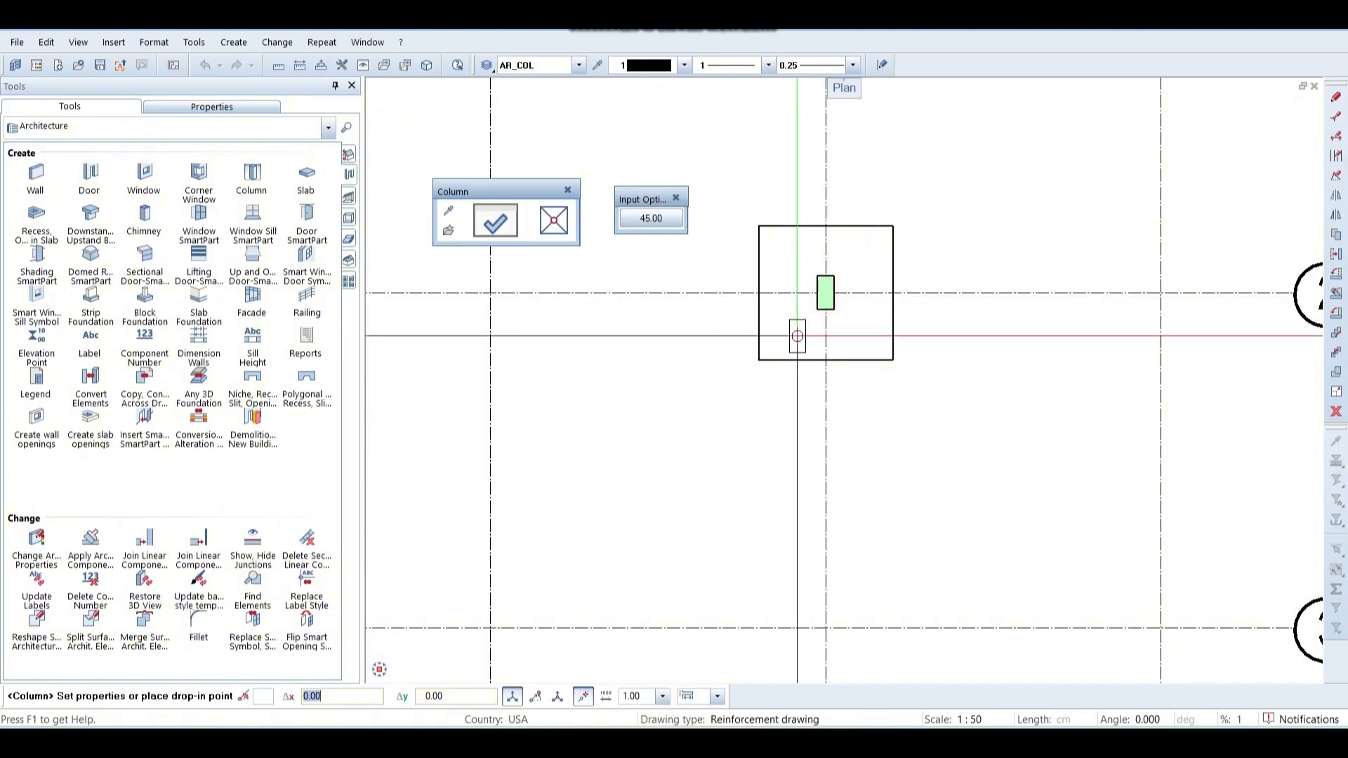
scroll(787, 386, "down", 3)
key("Escape")
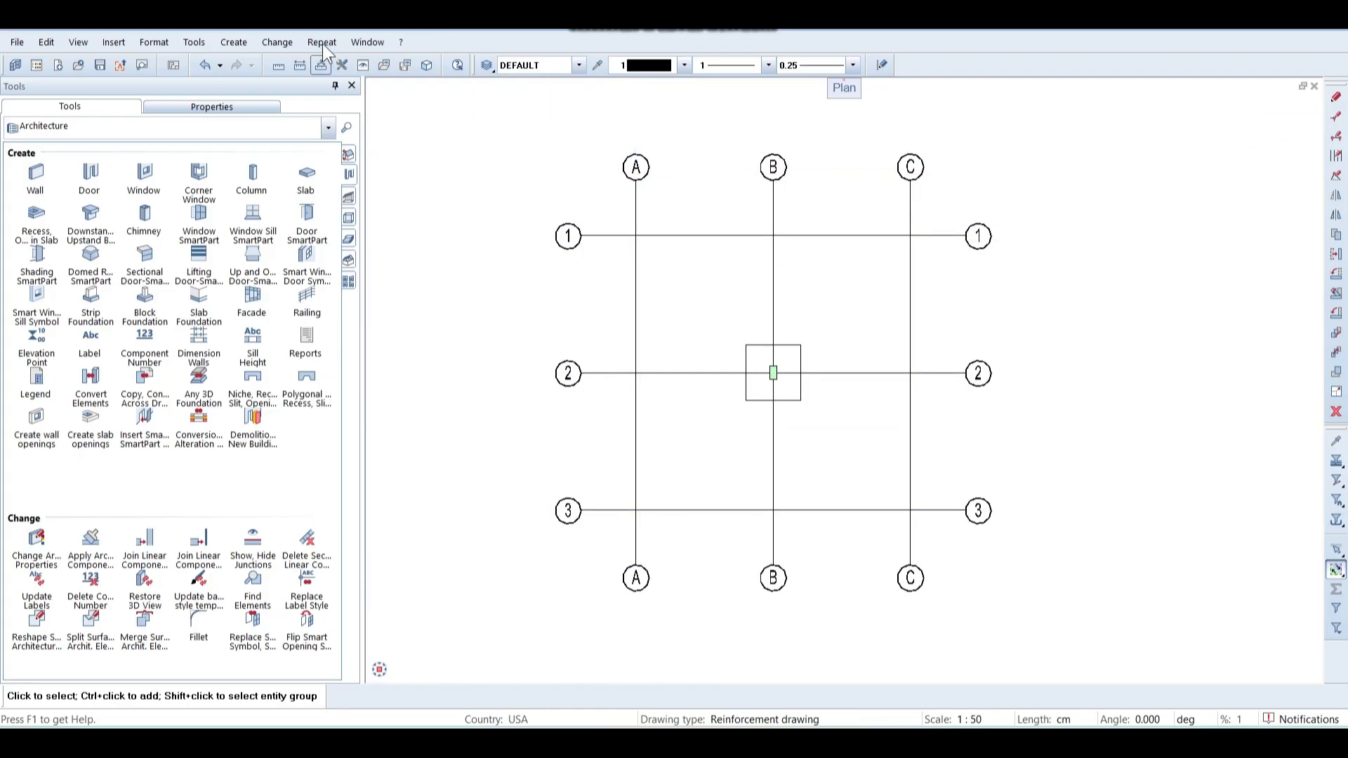
Arrange the viewports as 2 + 1 Animation Window and examine the column on its foundation in the maximized central perspective.
left_click(365, 42)
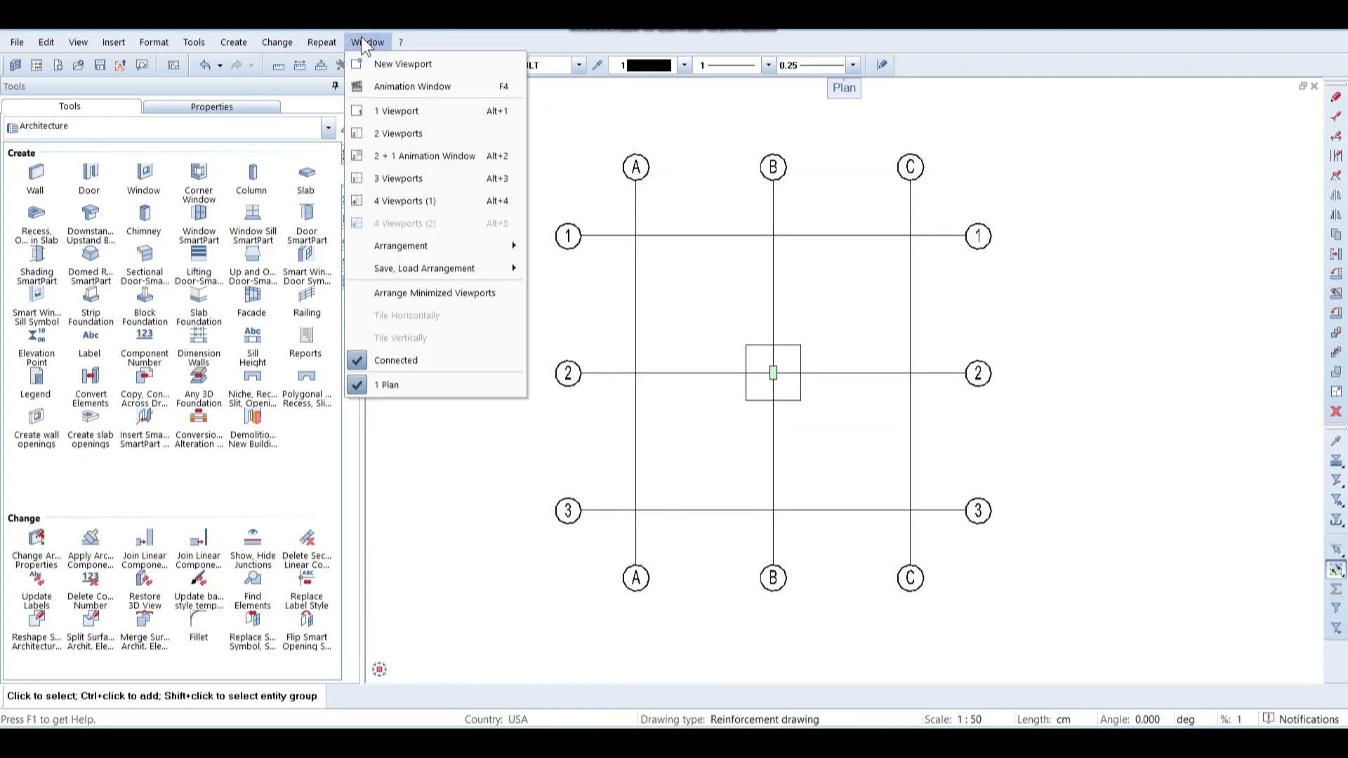
left_click(412, 154)
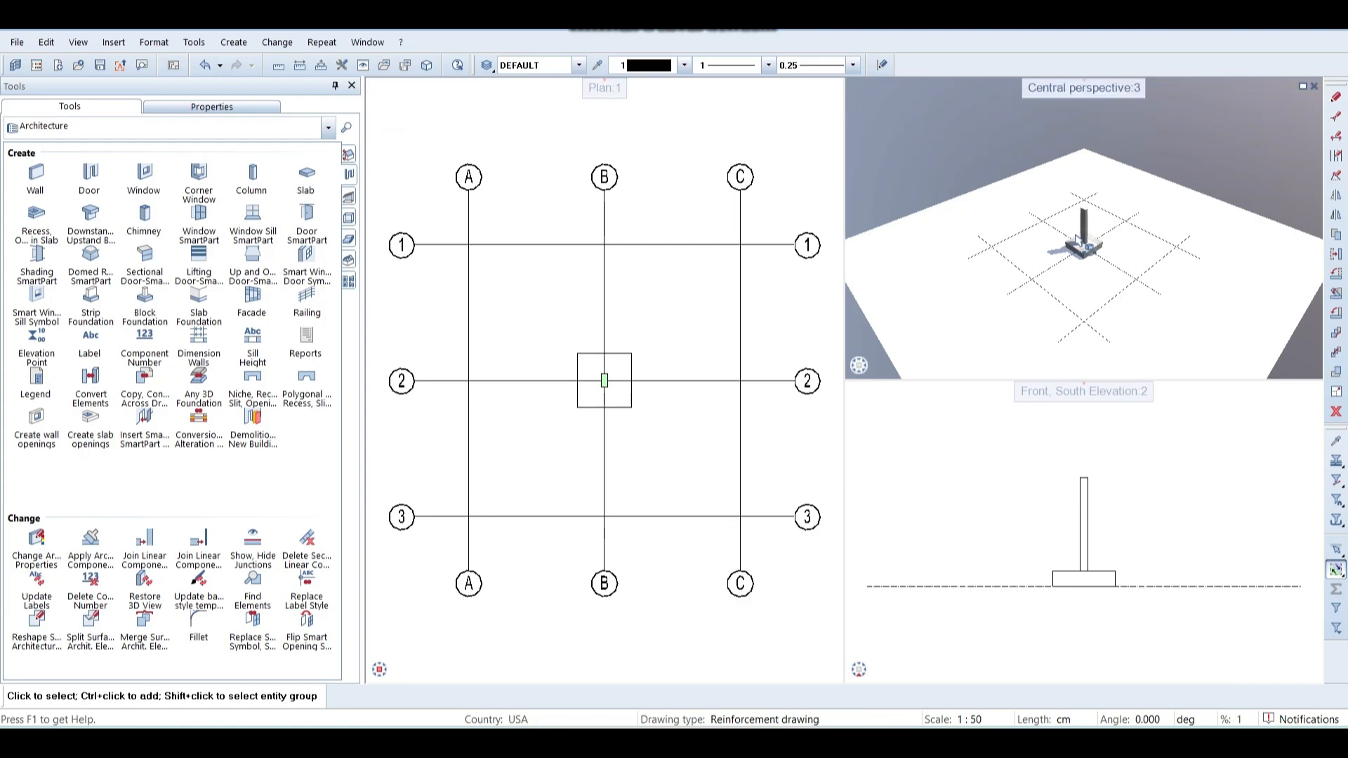
left_click(1302, 86)
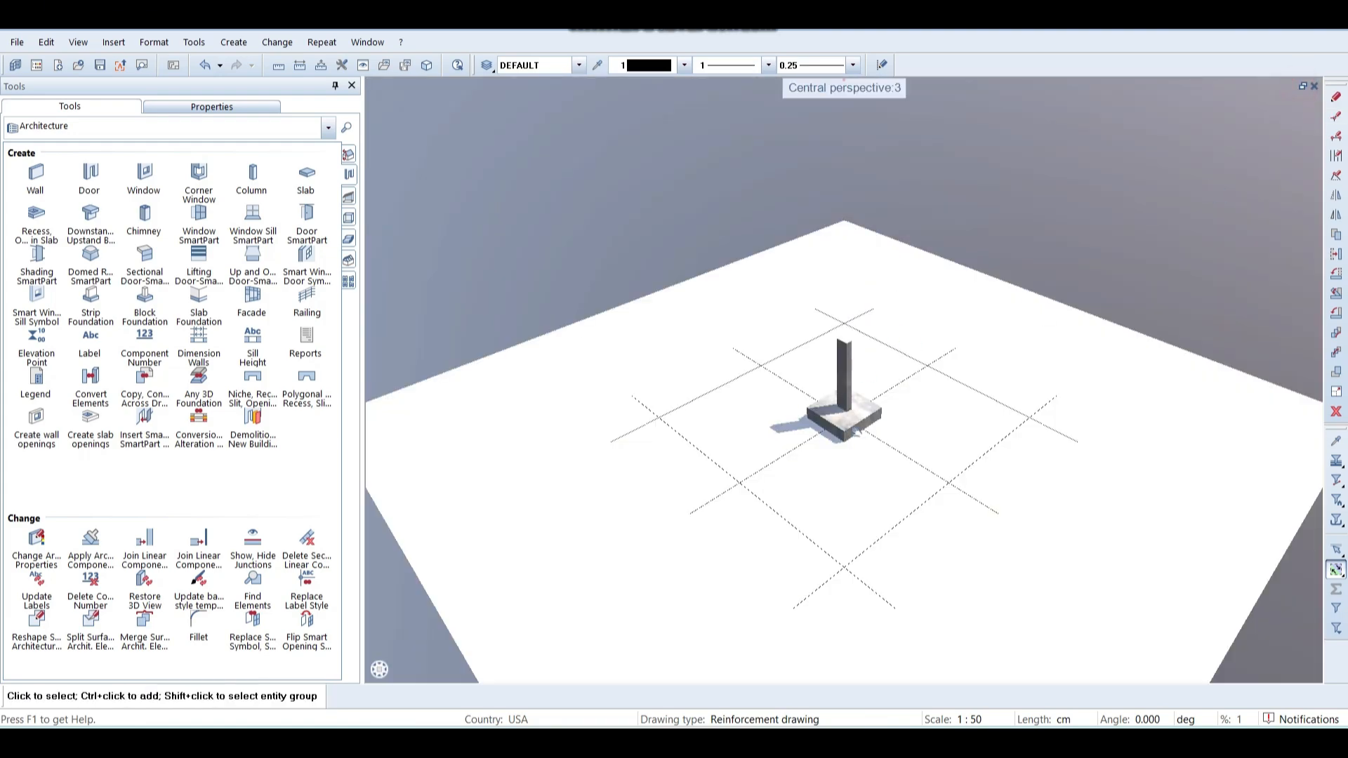
scroll(842, 344, "up", 5)
left_click_drag(838, 338, 870, 471)
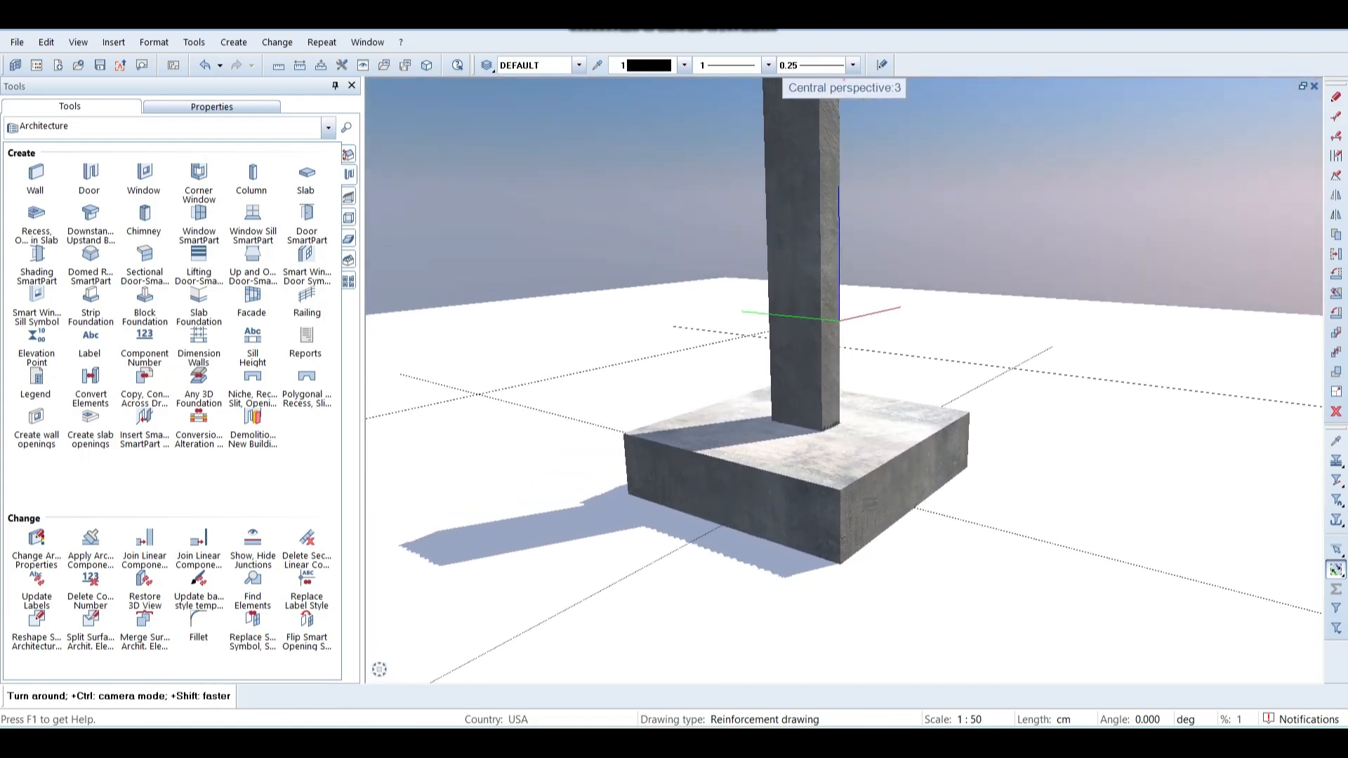
scroll(870, 456, "down", 3)
middle_click_drag(861, 428, 834, 478)
left_click_drag(772, 495, 746, 542)
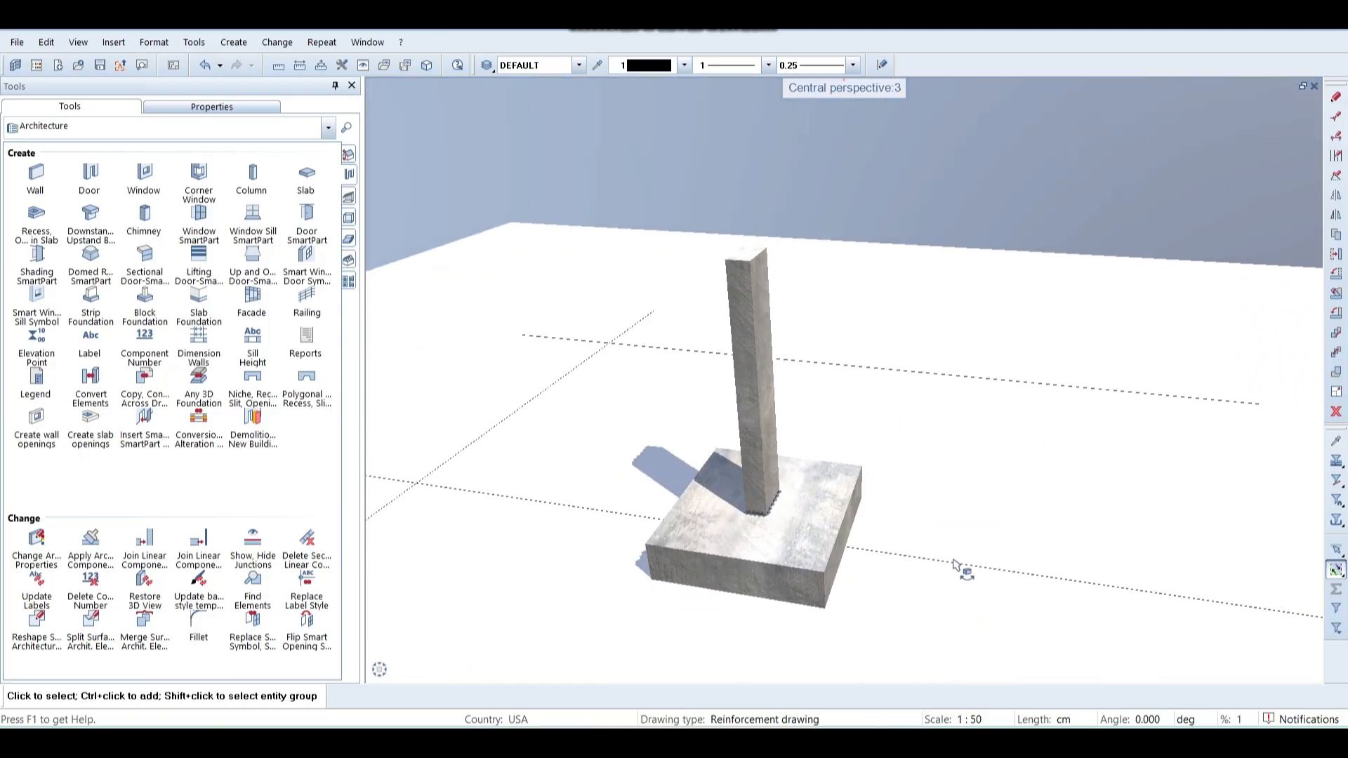